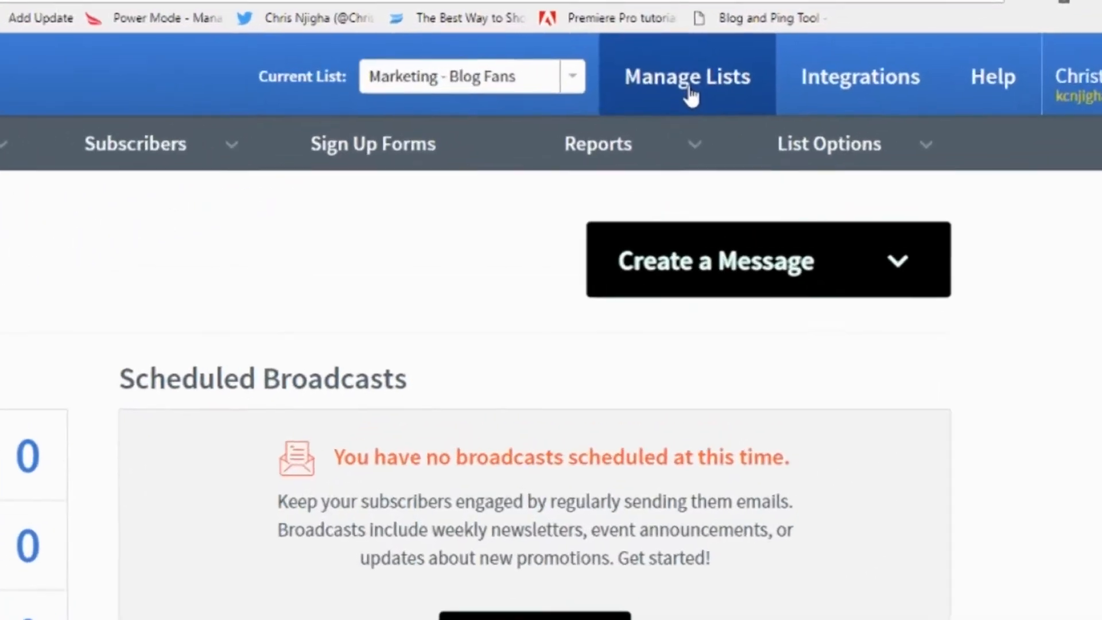
Start creating a new email list from the list management page.
{"action": "left_click", "coordinate": [792, 46]}
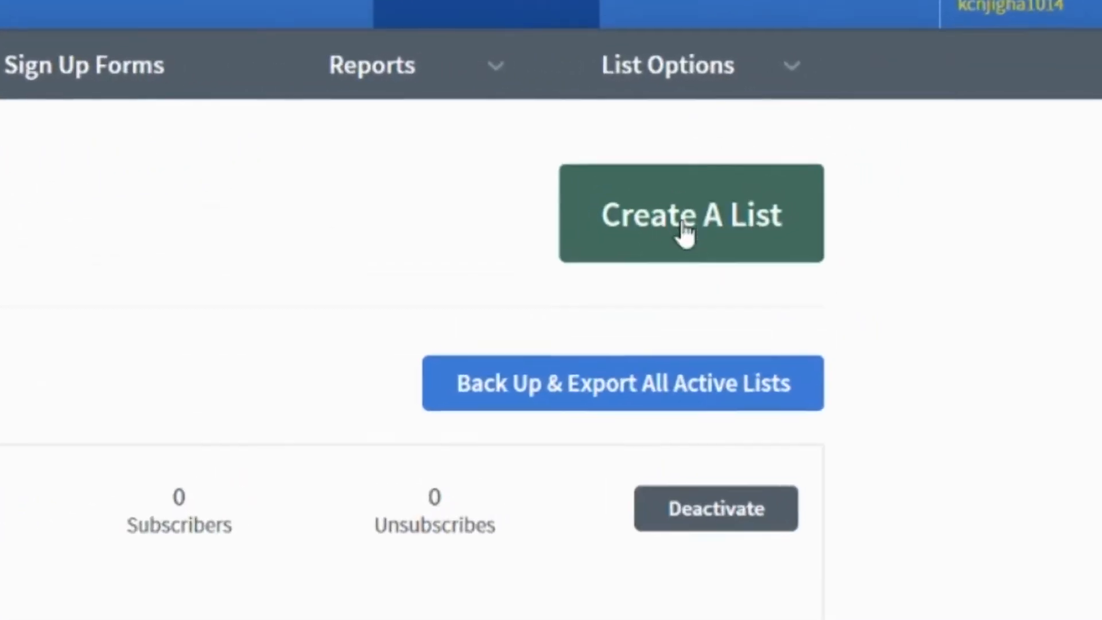
{"action": "left_click", "coordinate": [878, 151]}
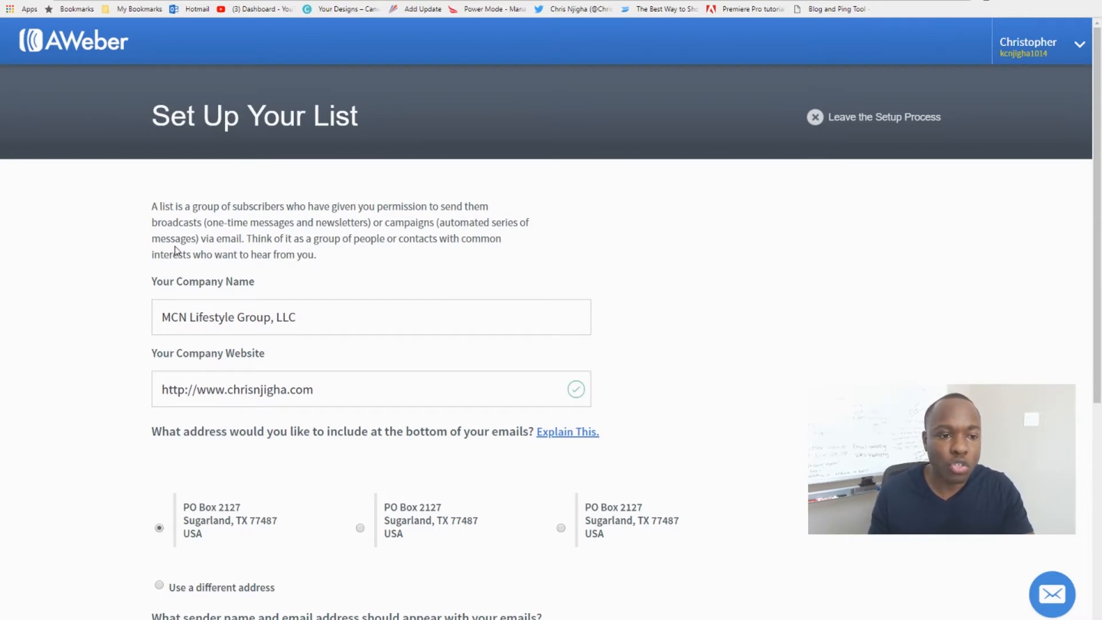
{"action": "scroll", "coordinate": [156, 221], "scroll_direction": "down", "scroll_amount": 1}
{"action": "scroll", "coordinate": [156, 221], "scroll_direction": "up", "scroll_amount": 1}
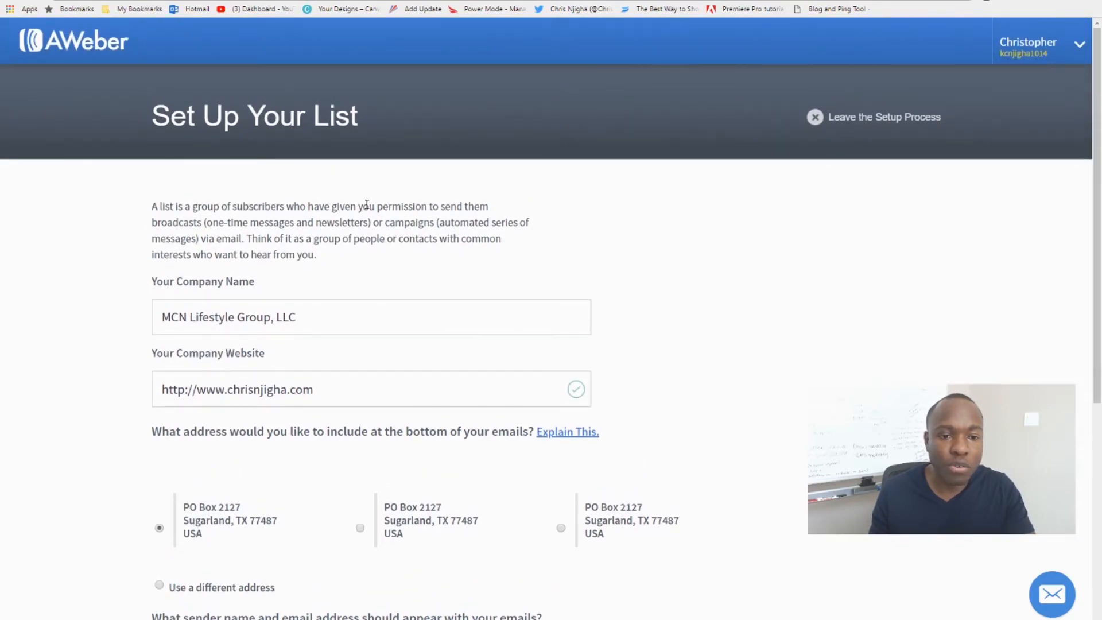
Review the explanation of what a list is and the prefilled company name and company website.
{"action": "left_click_drag", "start_coordinate": [371, 208], "coordinate": [440, 209]}
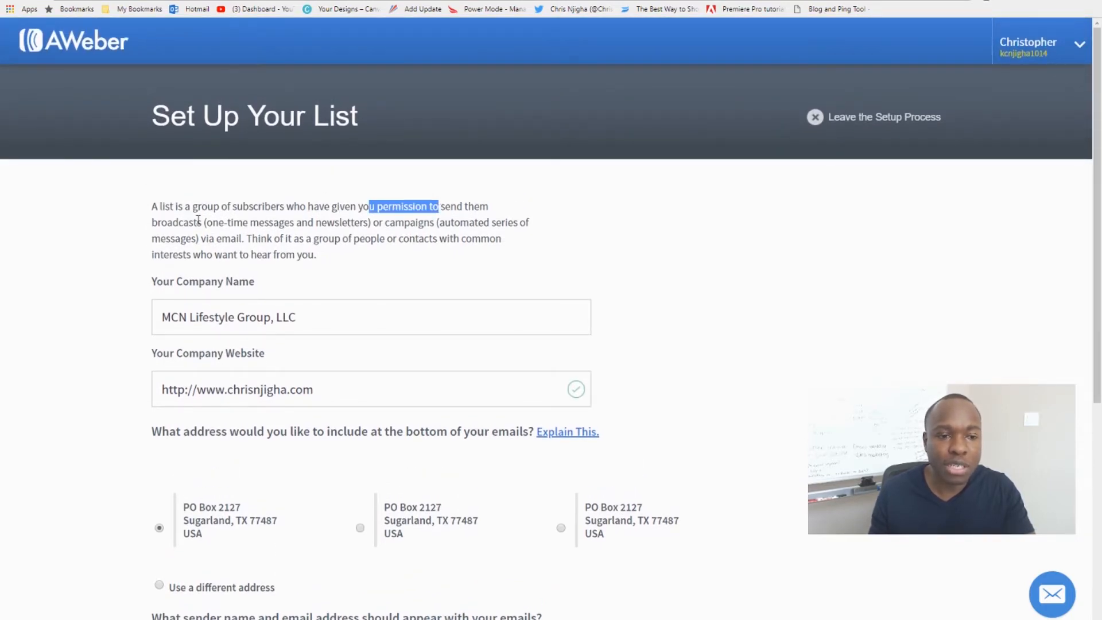
{"action": "left_click", "coordinate": [269, 224]}
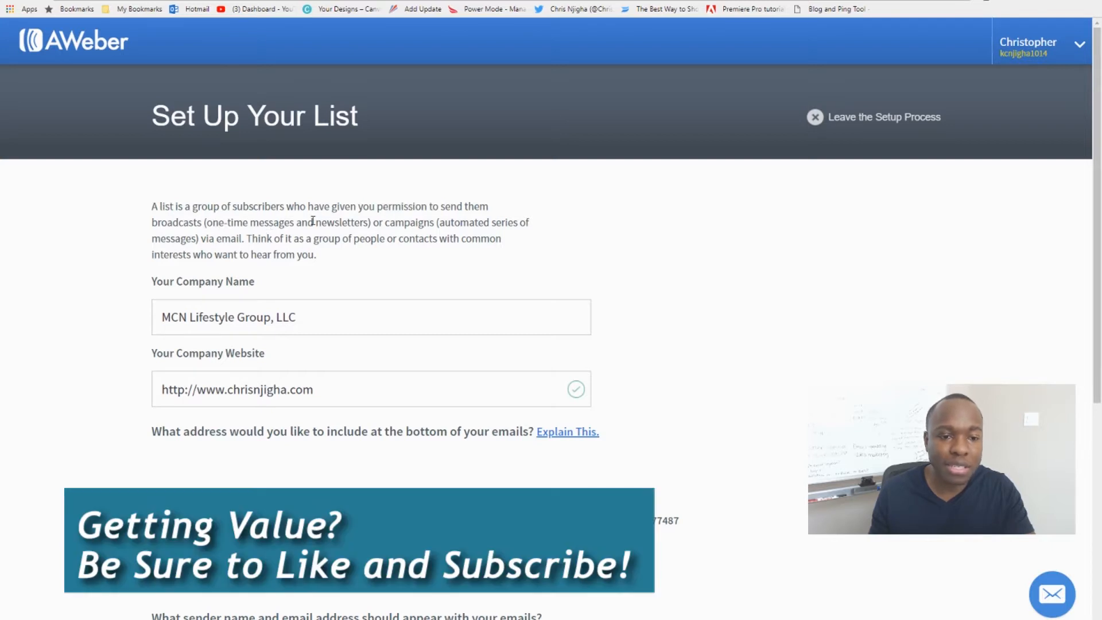
{"action": "left_click_drag", "start_coordinate": [314, 223], "coordinate": [548, 226]}
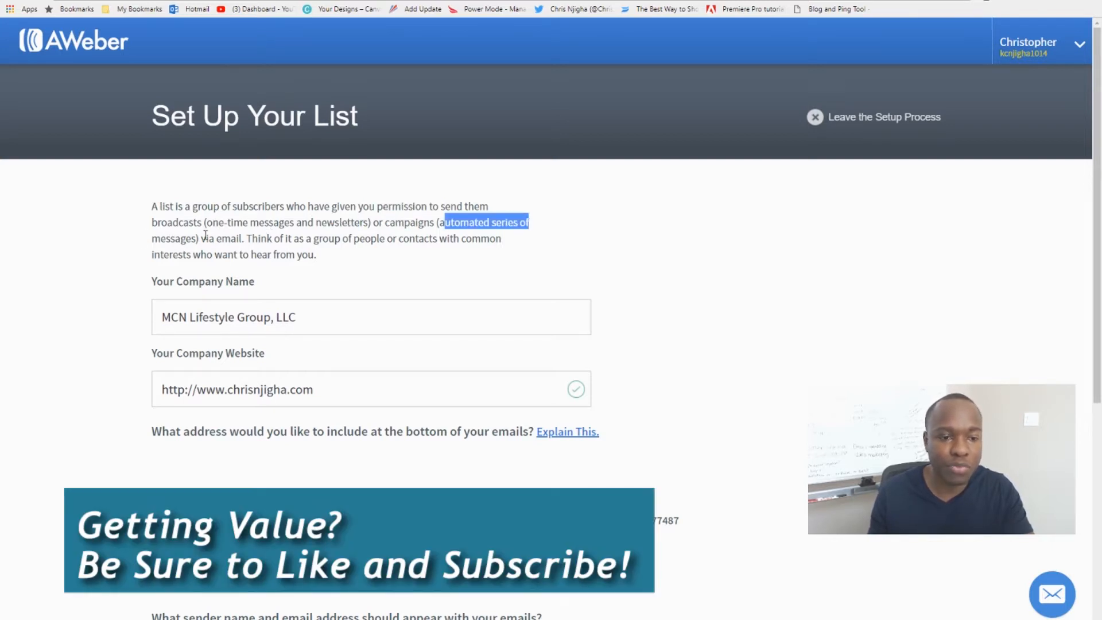
{"action": "left_click_drag", "start_coordinate": [205, 235], "coordinate": [224, 235]}
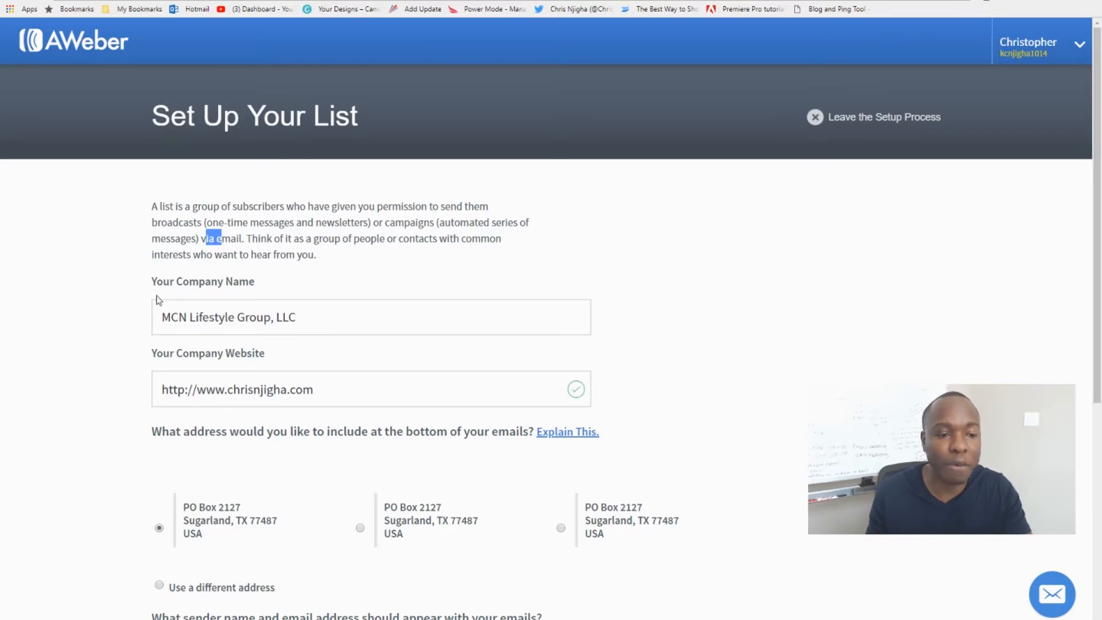
{"action": "scroll", "coordinate": [150, 278], "scroll_direction": "down", "scroll_amount": 1}
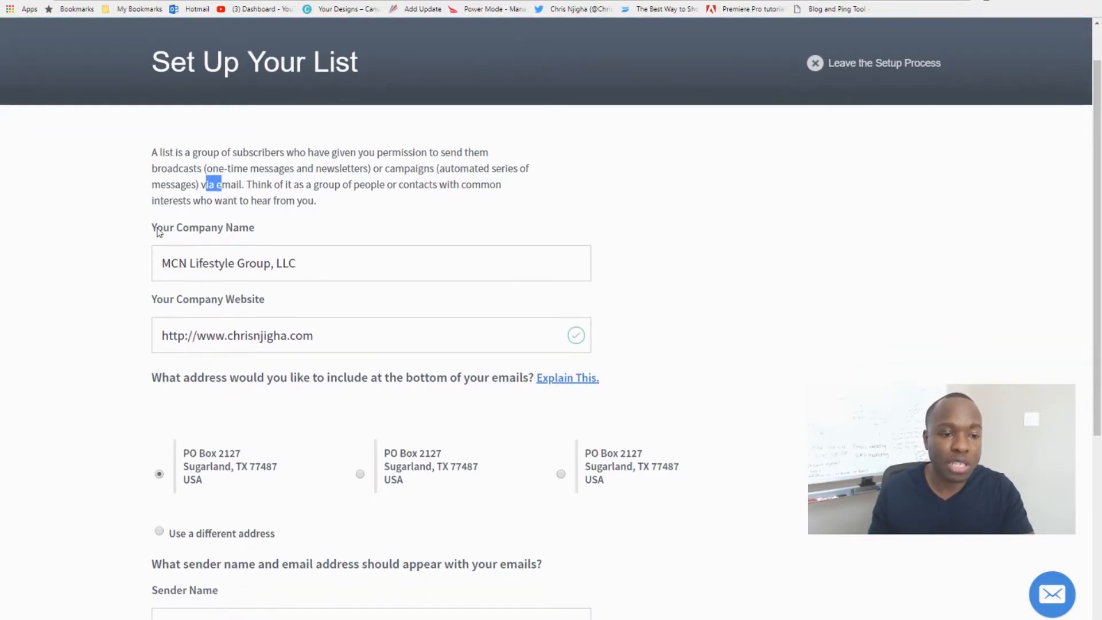
{"action": "left_click", "coordinate": [156, 232]}
{"action": "left_click_drag", "start_coordinate": [160, 263], "coordinate": [298, 264]}
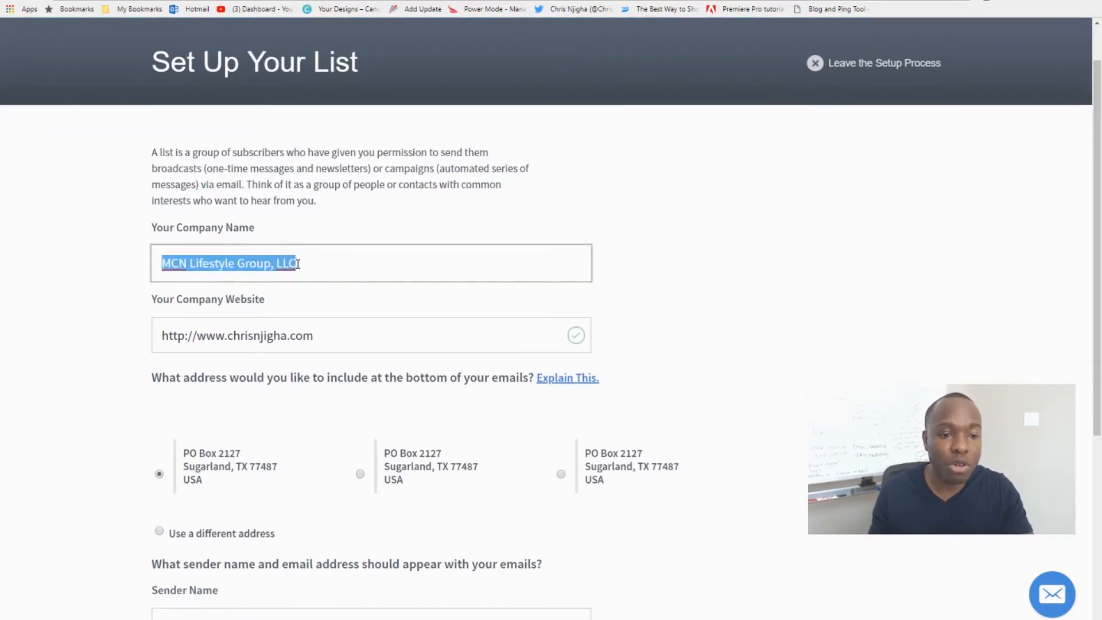
{"action": "left_click", "coordinate": [299, 265]}
{"action": "scroll", "coordinate": [198, 291], "scroll_direction": "down", "scroll_amount": 1}
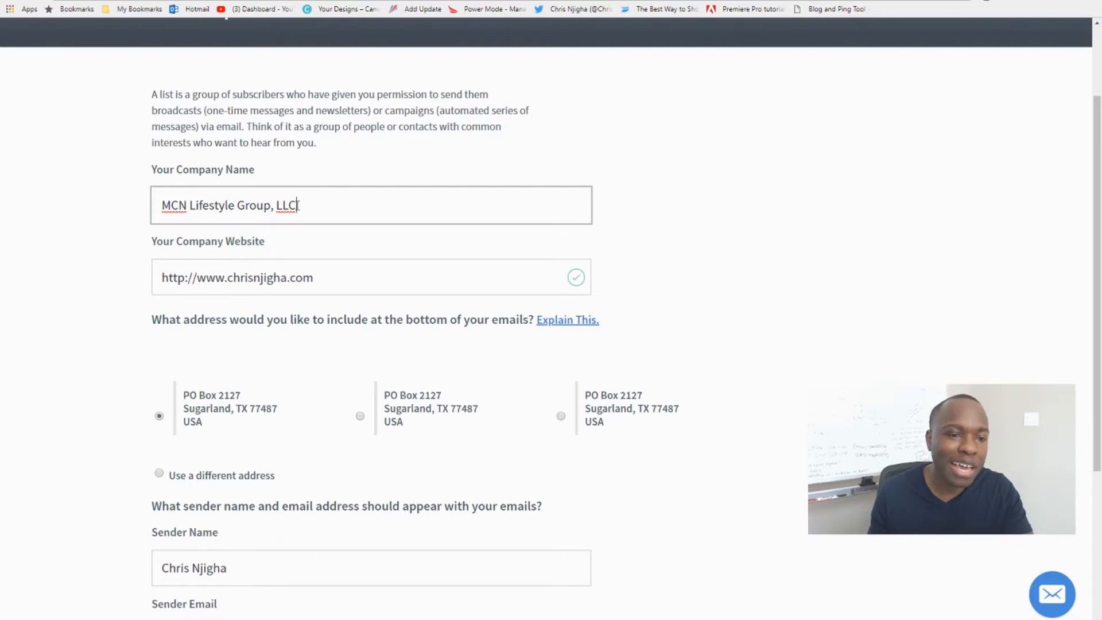
{"action": "left_click", "coordinate": [154, 245]}
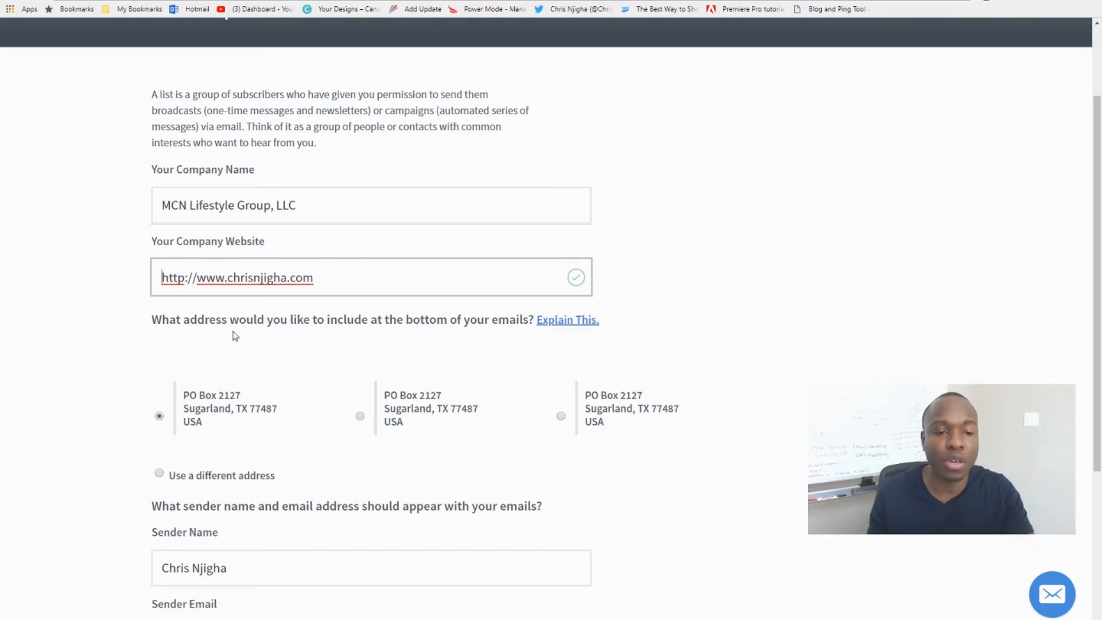
Choose the first saved mailing address as the one to include at the bottom of the emails.
{"action": "scroll", "coordinate": [230, 334], "scroll_direction": "down", "scroll_amount": 2}
{"action": "scroll", "coordinate": [235, 310], "scroll_direction": "down", "scroll_amount": 2}
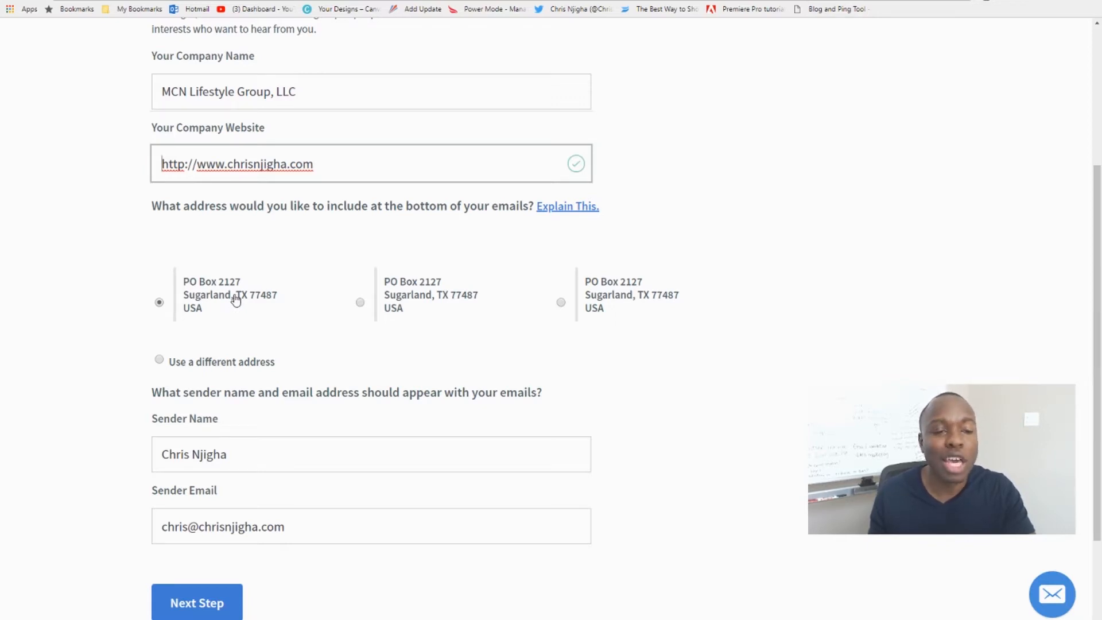
{"action": "left_click", "coordinate": [201, 290]}
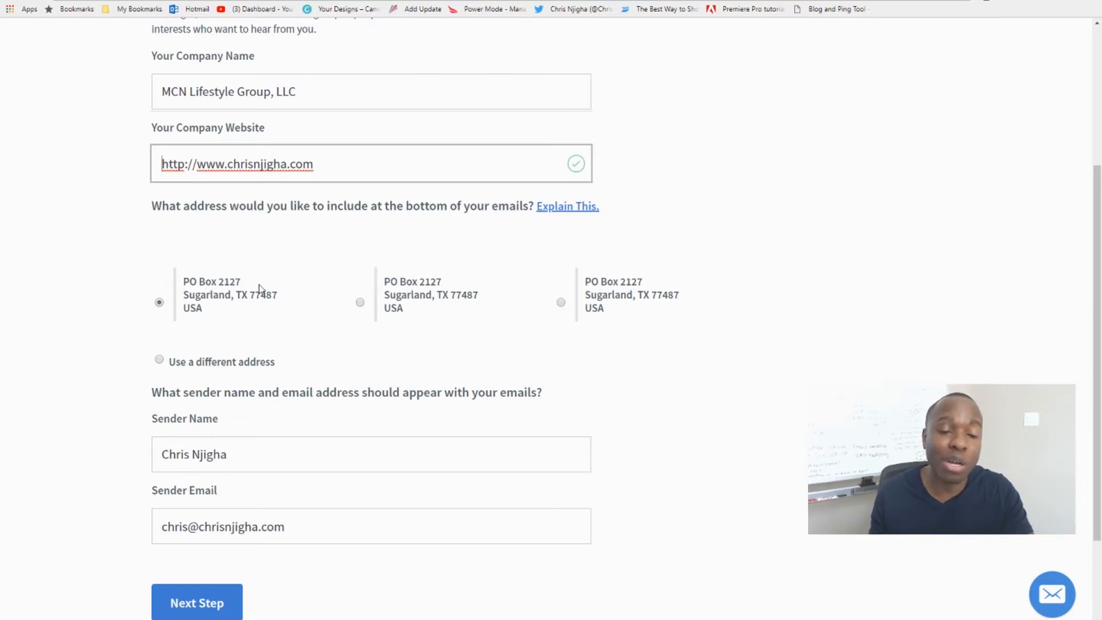
{"action": "left_click", "coordinate": [218, 292]}
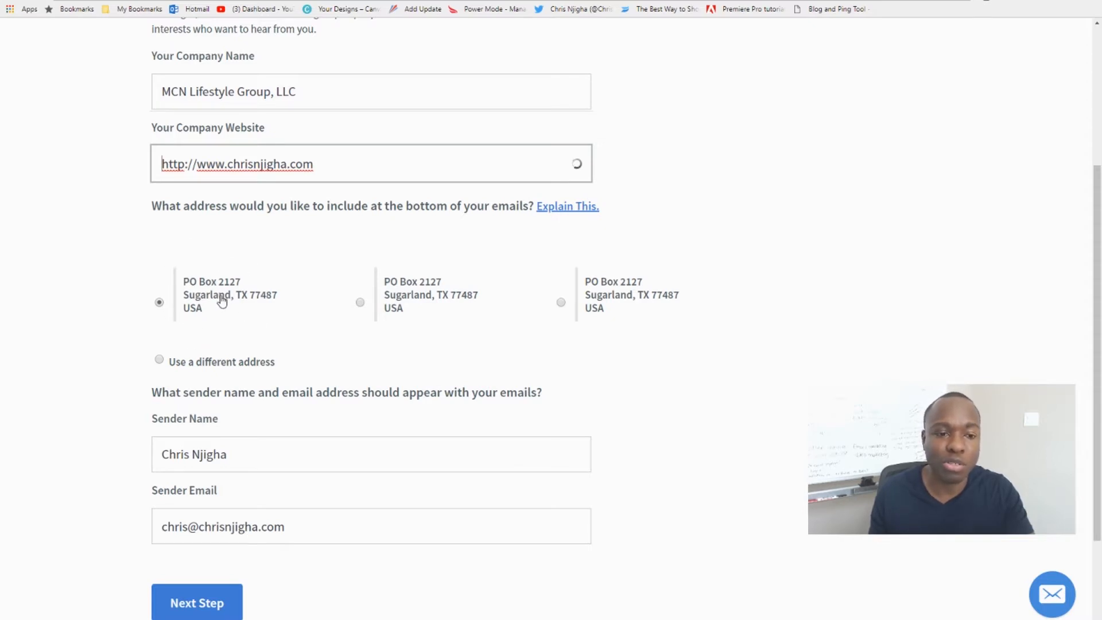
{"action": "scroll", "coordinate": [216, 305], "scroll_direction": "down", "scroll_amount": 1}
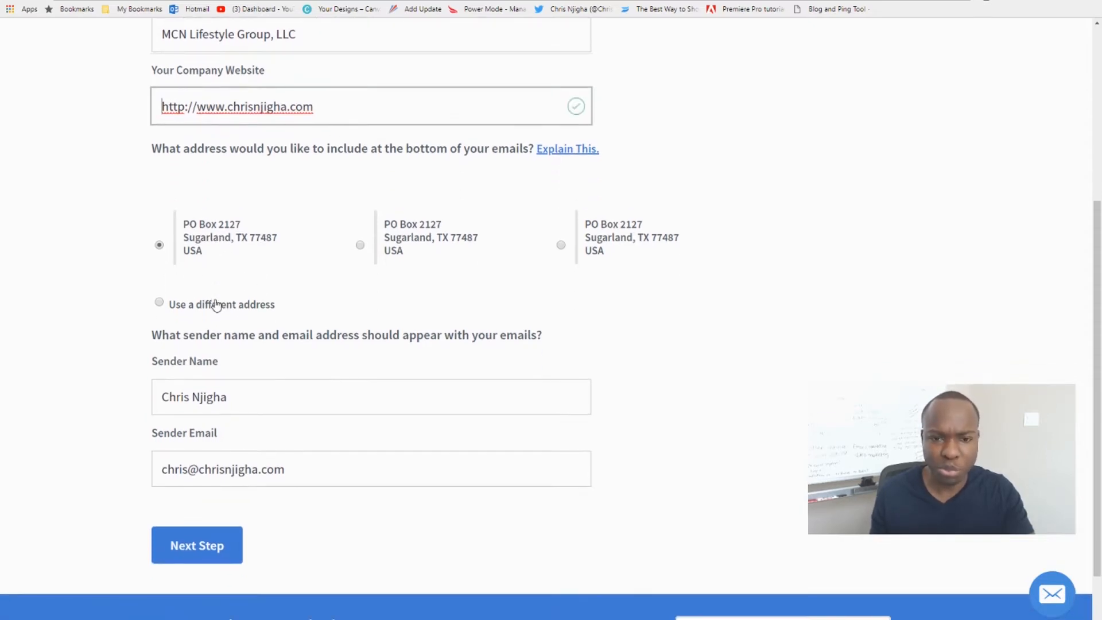
{"action": "scroll", "coordinate": [216, 305], "scroll_direction": "up", "scroll_amount": 1}
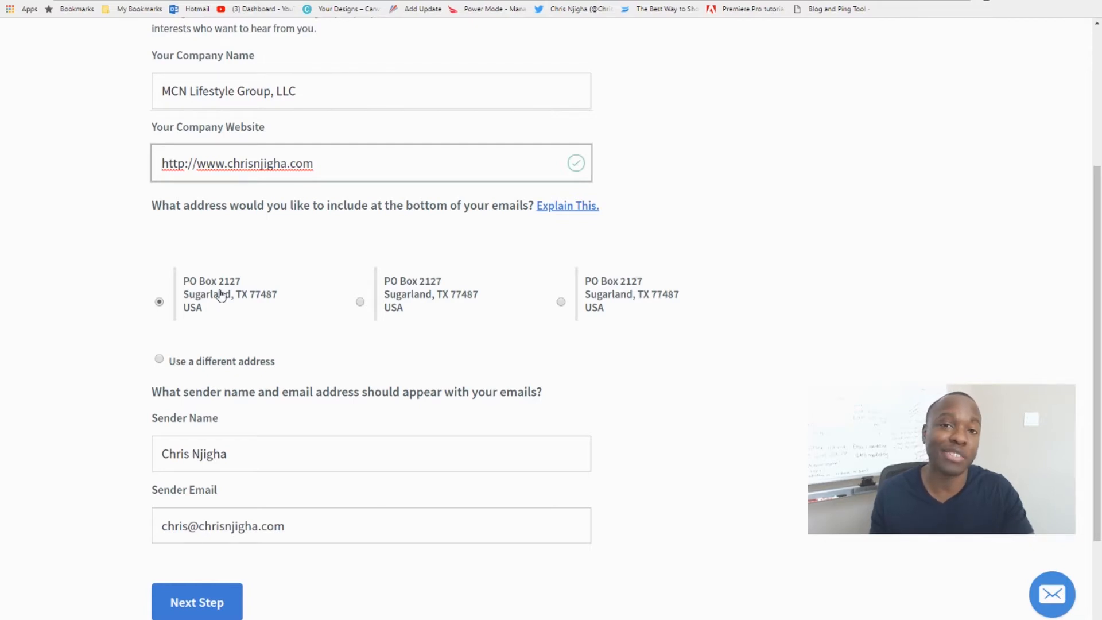
{"action": "scroll", "coordinate": [227, 305], "scroll_direction": "down", "scroll_amount": 1}
{"action": "scroll", "coordinate": [226, 305], "scroll_direction": "down", "scroll_amount": 1}
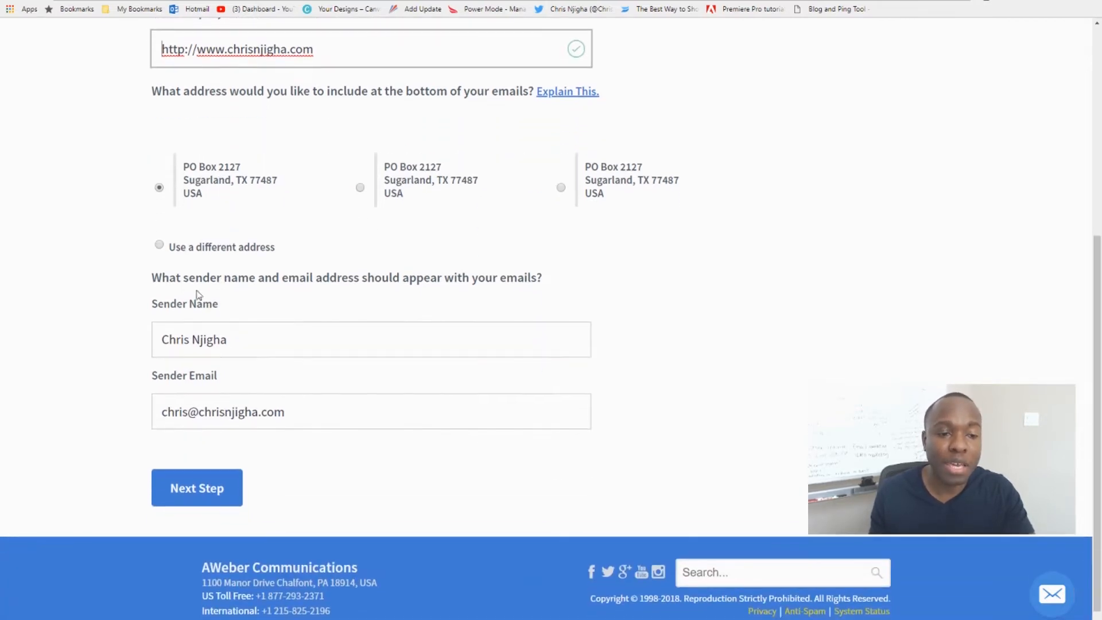
Check the prefilled sender name and sender email, and continue to the list description page.
{"action": "left_click", "coordinate": [156, 278]}
{"action": "left_click_drag", "start_coordinate": [156, 278], "coordinate": [418, 287]}
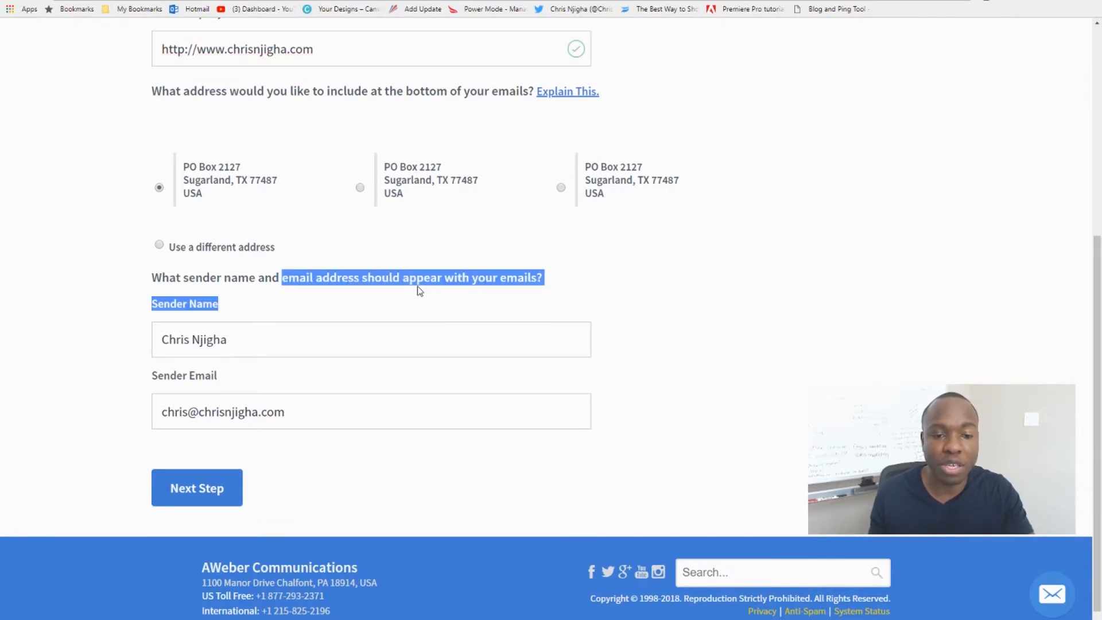
{"action": "left_click", "coordinate": [427, 282]}
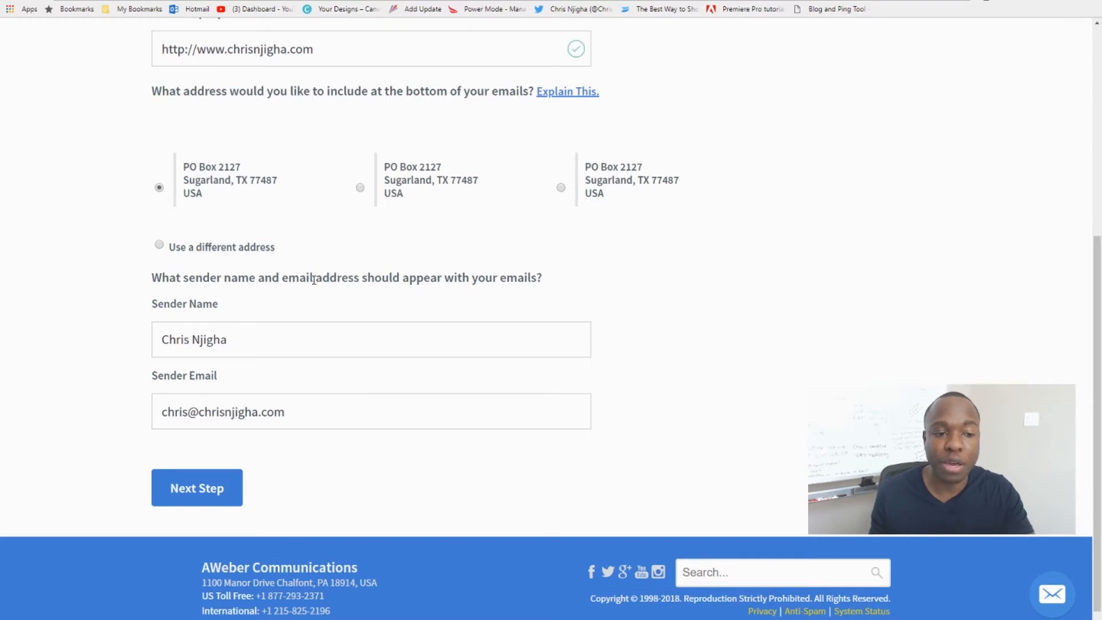
{"action": "scroll", "coordinate": [314, 279], "scroll_direction": "down", "scroll_amount": 1}
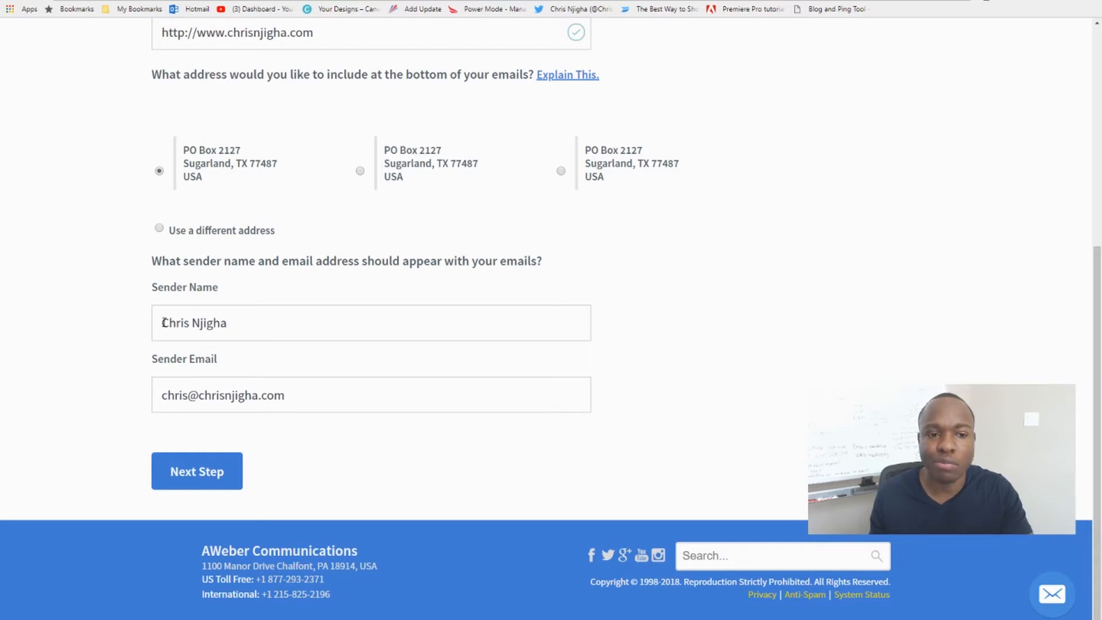
{"action": "mouse_move", "coordinate": [164, 323]}
{"action": "left_mouse_down"}
{"action": "mouse_move", "coordinate": [228, 323]}
{"action": "mouse_move", "coordinate": [164, 326]}
{"action": "left_mouse_up"}
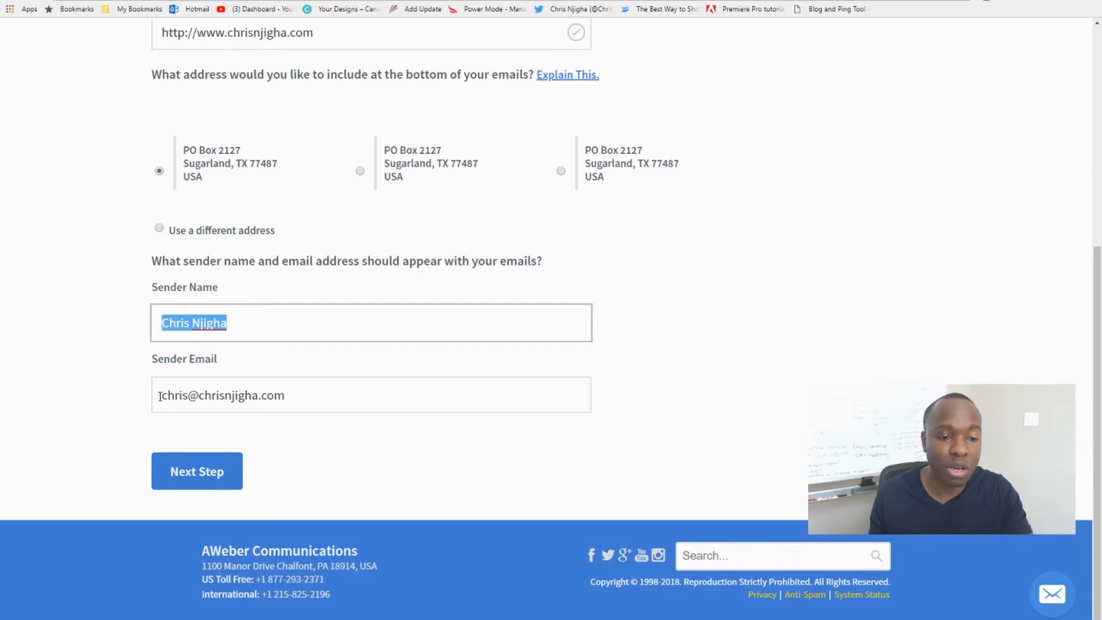
{"action": "left_click_drag", "start_coordinate": [160, 394], "coordinate": [293, 396]}
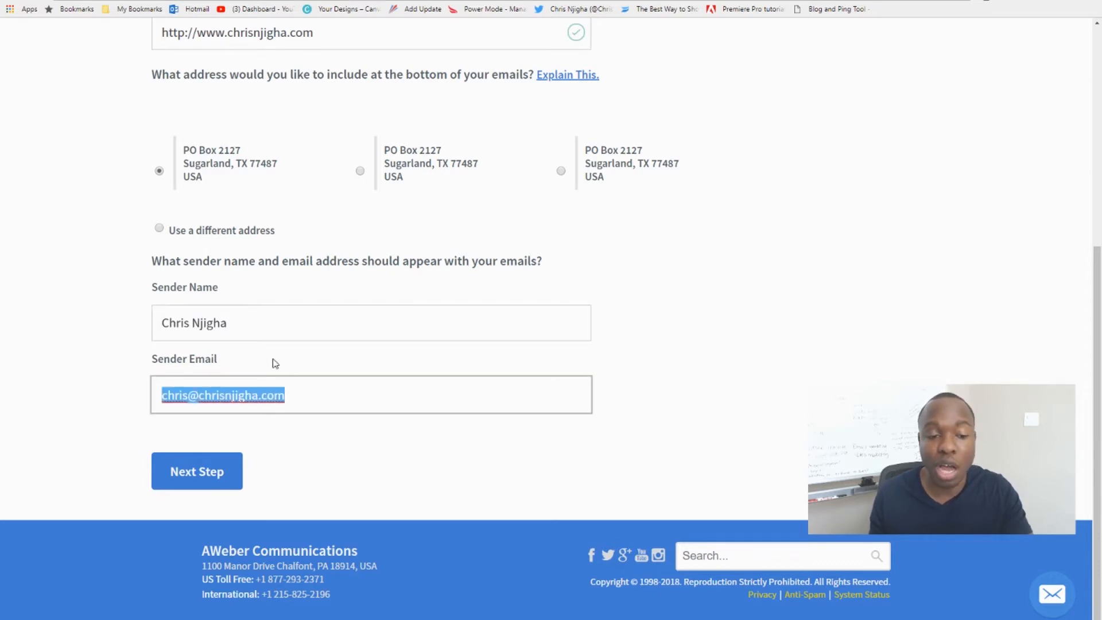
{"action": "left_click", "coordinate": [107, 319]}
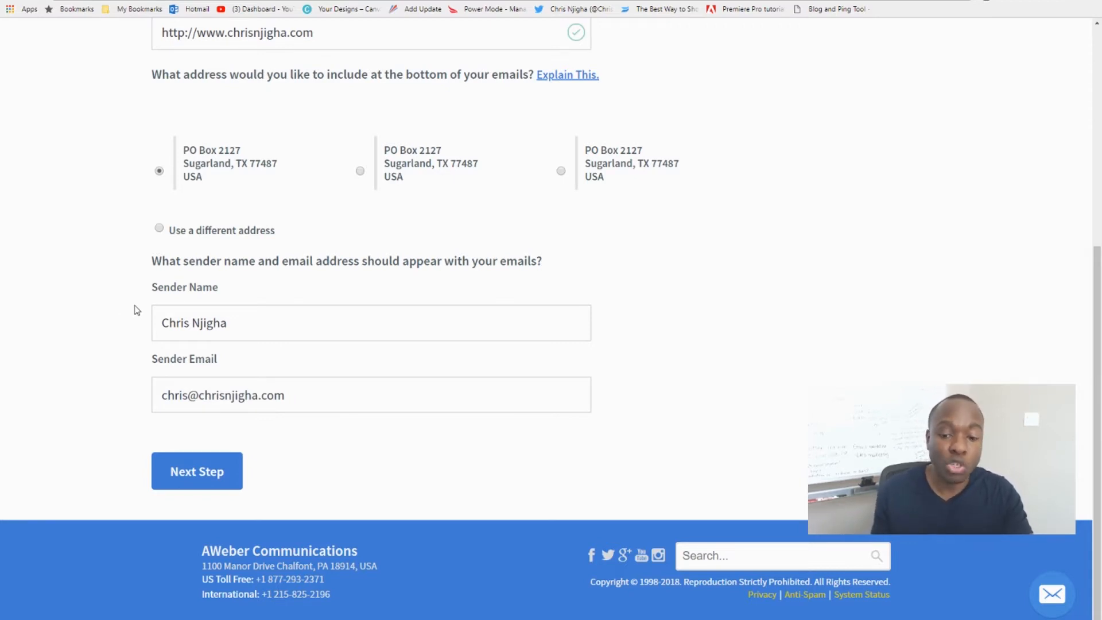
{"action": "left_click", "coordinate": [196, 472]}
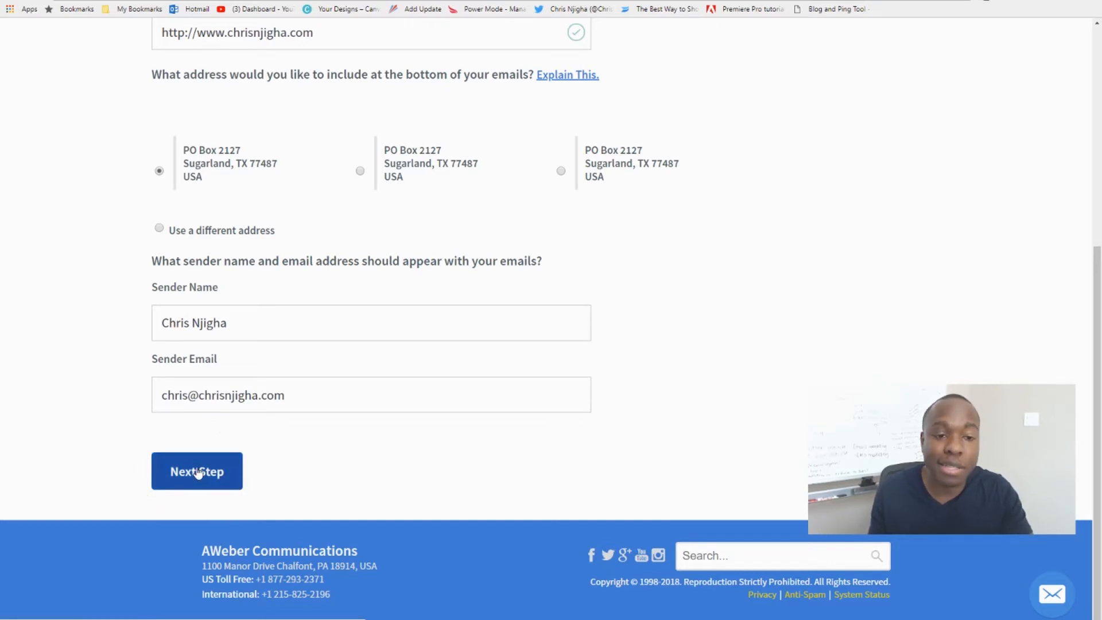
{"action": "left_click", "coordinate": [197, 473]}
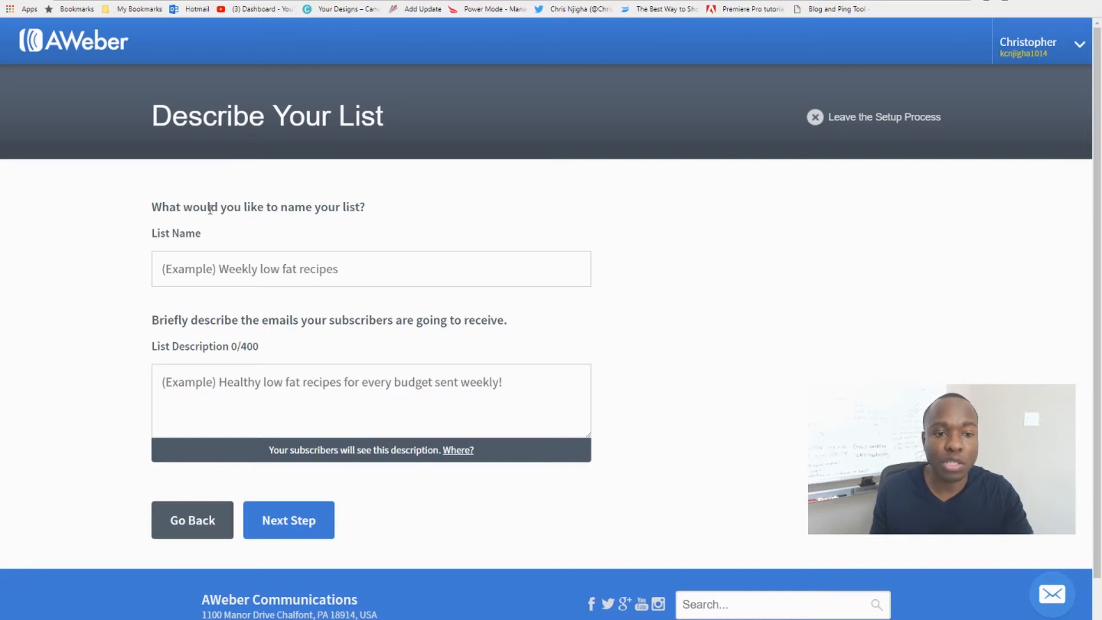
Name the list "Health Tips and Tricks".
{"action": "left_click", "coordinate": [227, 269]}
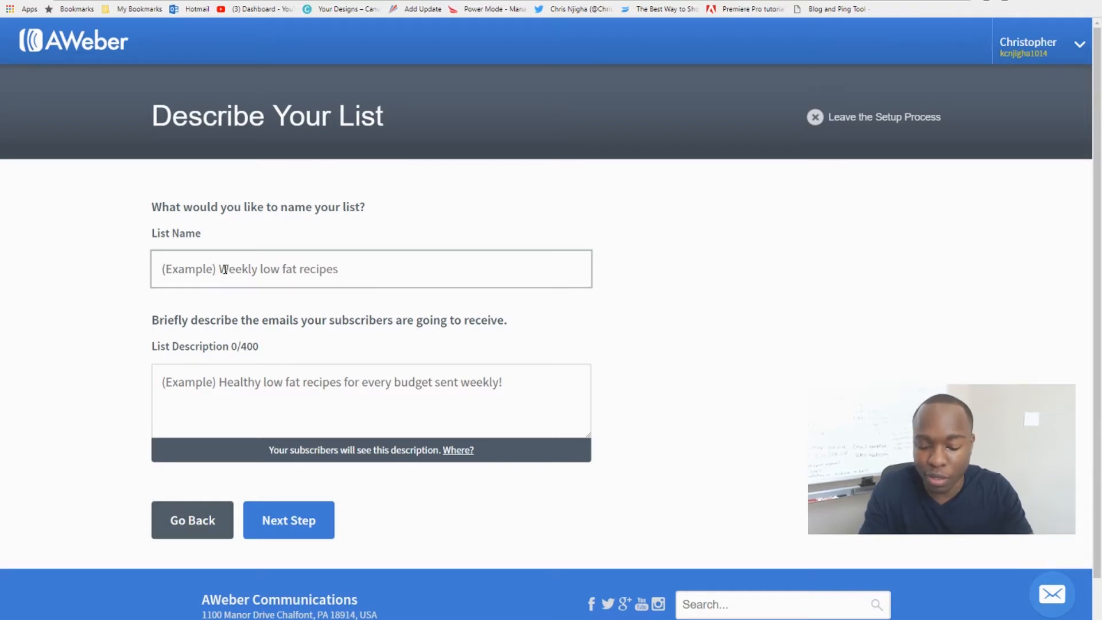
{"action": "type", "text": "Health"}
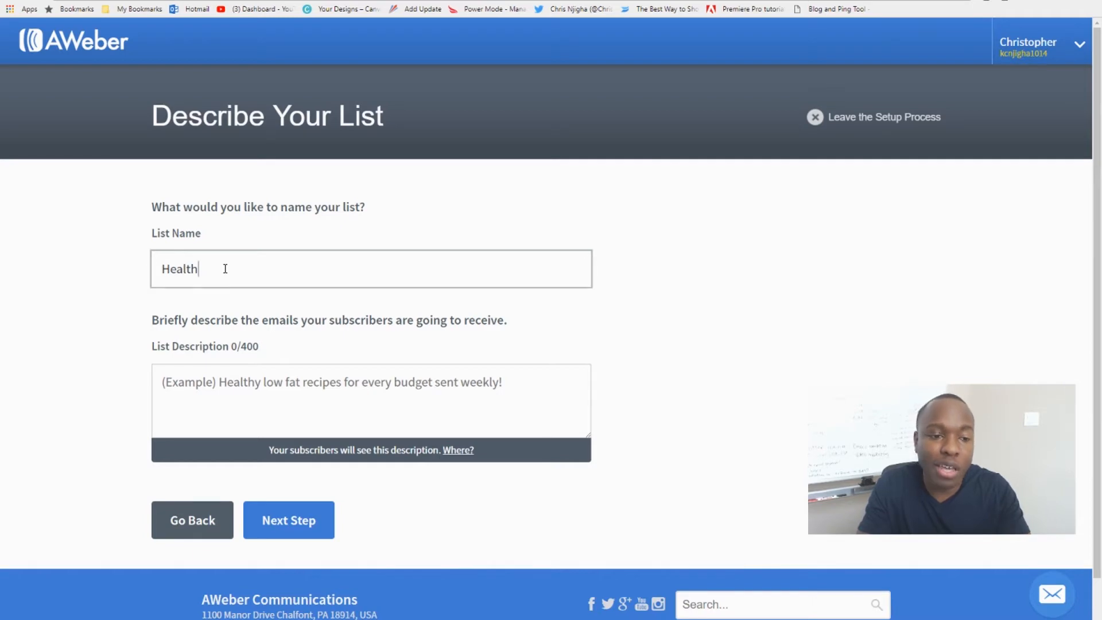
{"action": "key", "text": "BackSpace"}
{"action": "key", "text": "BackSpace"}
{"action": "key", "text": "BackSpace"}
{"action": "key", "text": "BackSpace"}
{"action": "key", "text": "BackSpace"}
{"action": "key", "text": "BackSpace"}
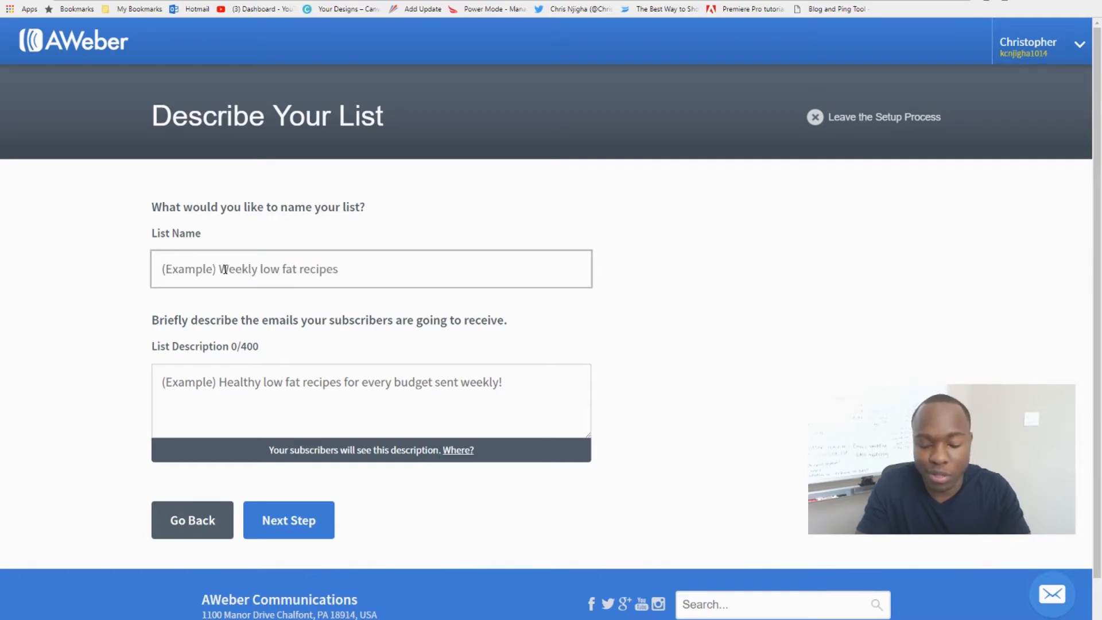
{"action": "type", "text": "health"}
{"action": "key", "text": "BackSpace"}
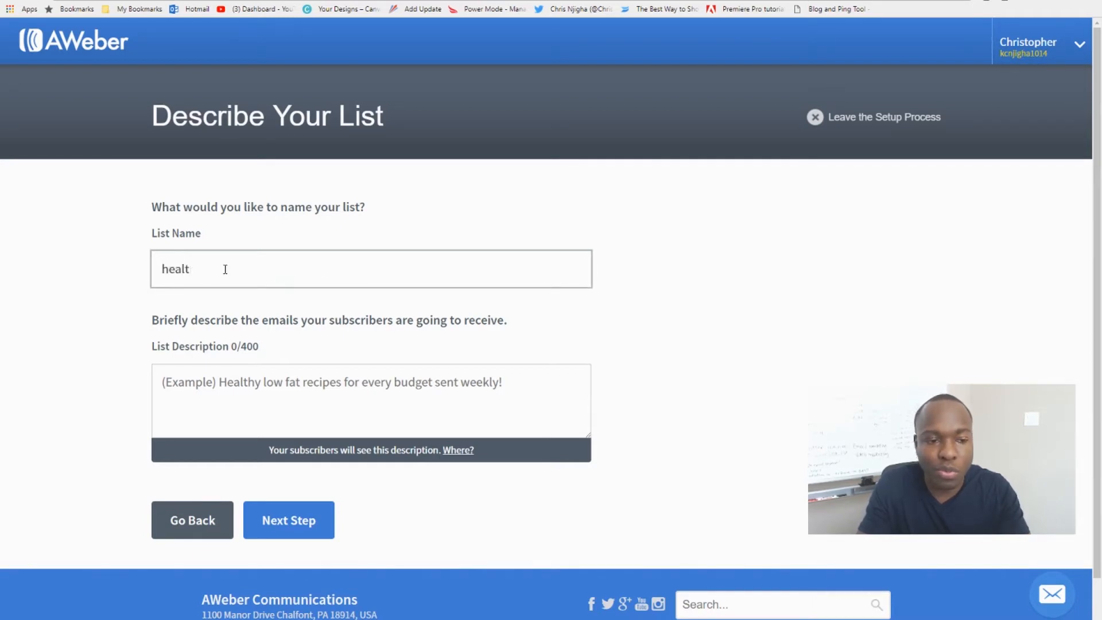
{"action": "key", "text": "BackSpace"}
{"action": "key", "text": "BackSpace"}
{"action": "key", "text": "BackSpace"}
{"action": "key", "text": "BackSpace"}
{"action": "type", "text": "Health "}
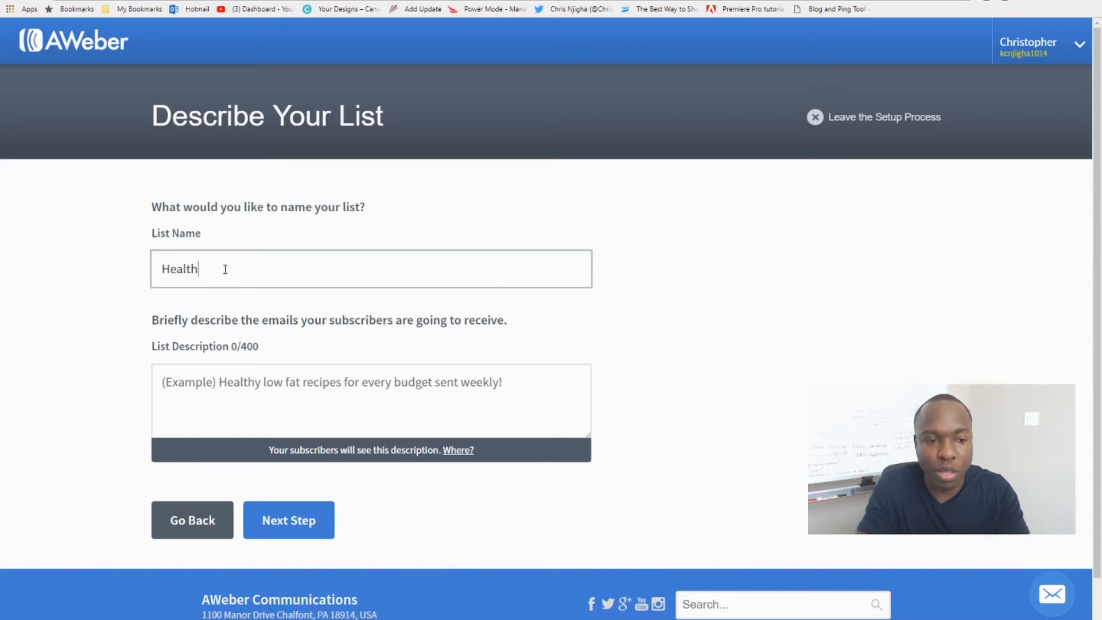
{"action": "type", "text": "Tips"}
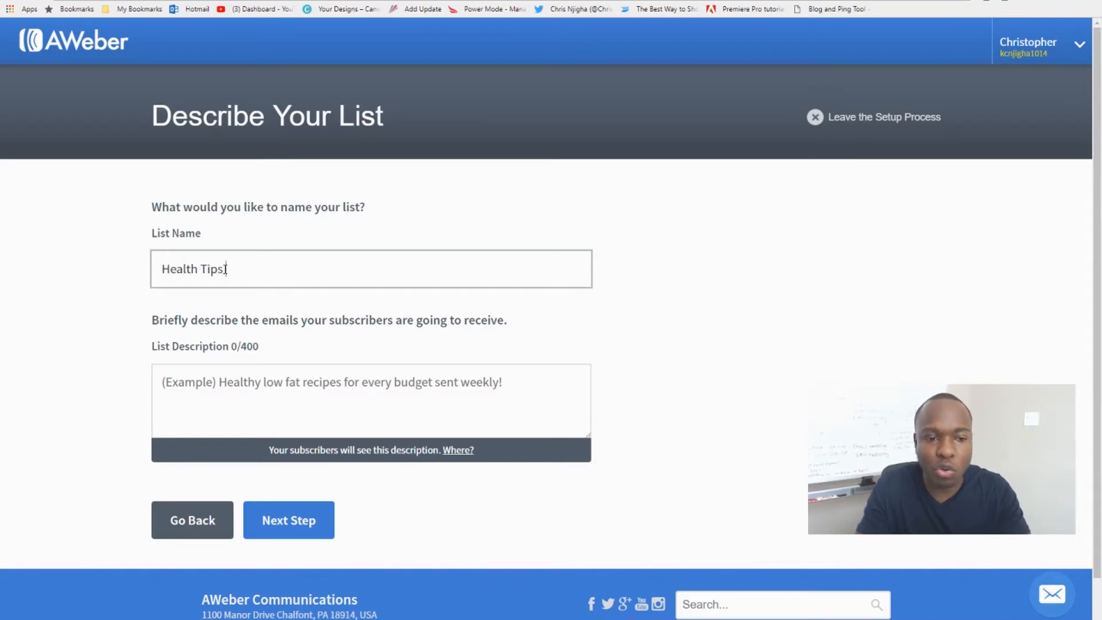
{"action": "type", "text": " and "}
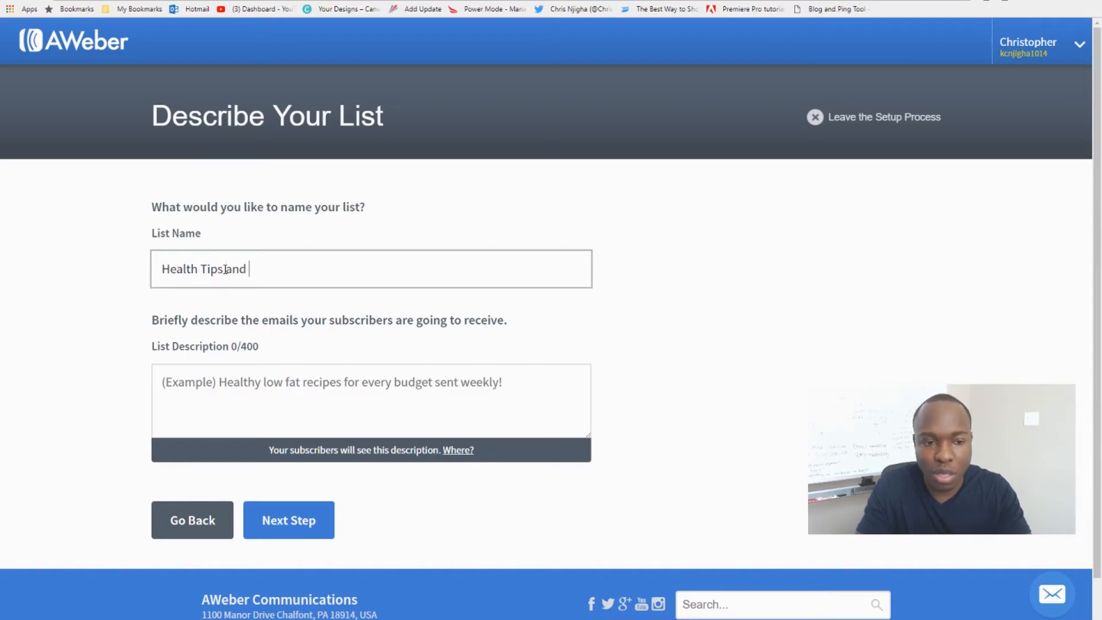
{"action": "type", "text": "Tri"}
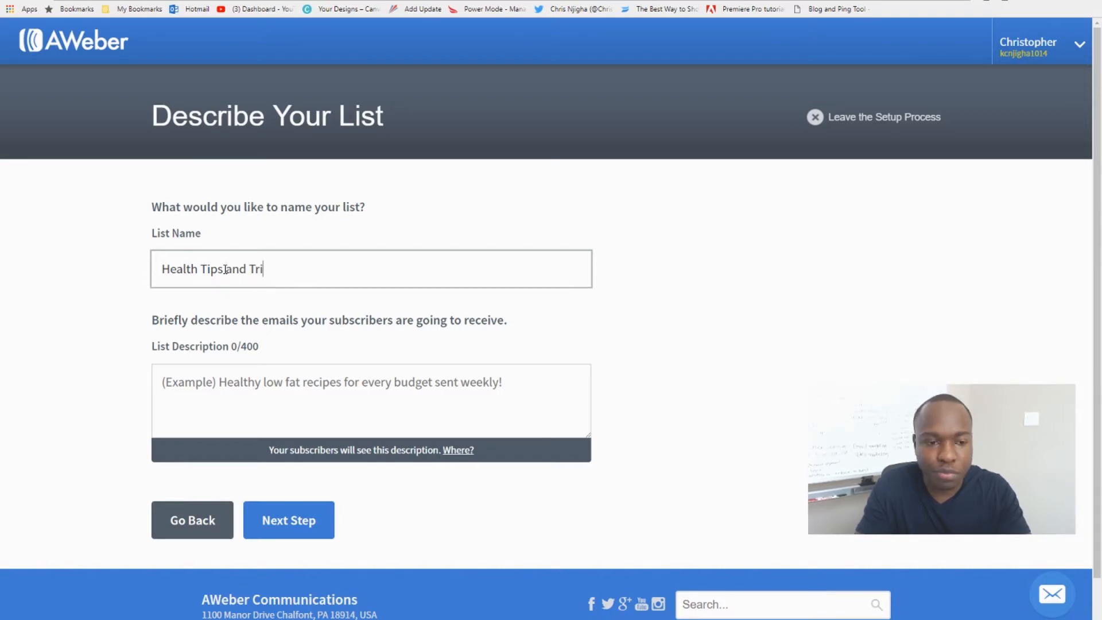
{"action": "type", "text": "cks"}
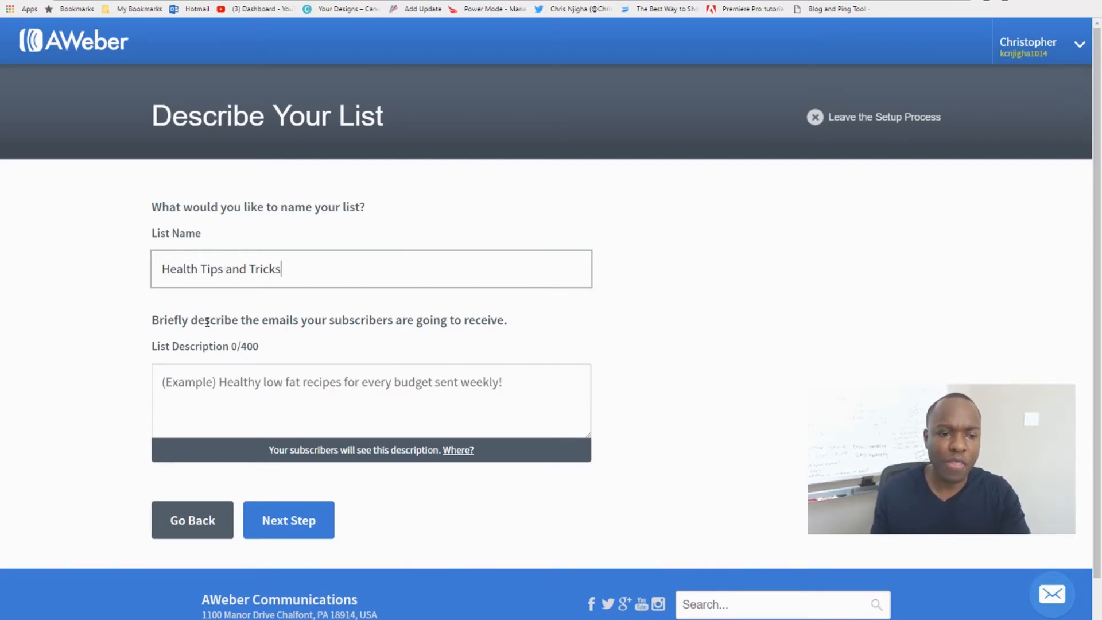
{"action": "left_click_drag", "start_coordinate": [204, 320], "coordinate": [331, 320]}
{"action": "left_click", "coordinate": [320, 316]}
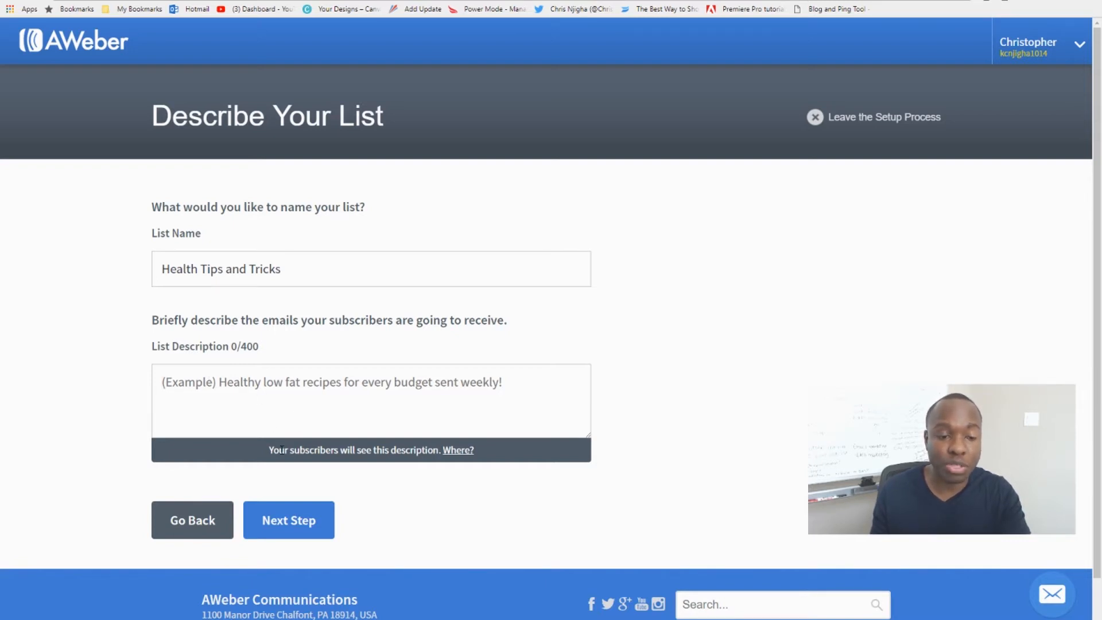
Begin the list description with "This list is about giving the very best health and wellness and fitness tips and tricks ever.".
{"action": "left_click_drag", "start_coordinate": [268, 450], "coordinate": [276, 449]}
{"action": "left_click", "coordinate": [330, 455]}
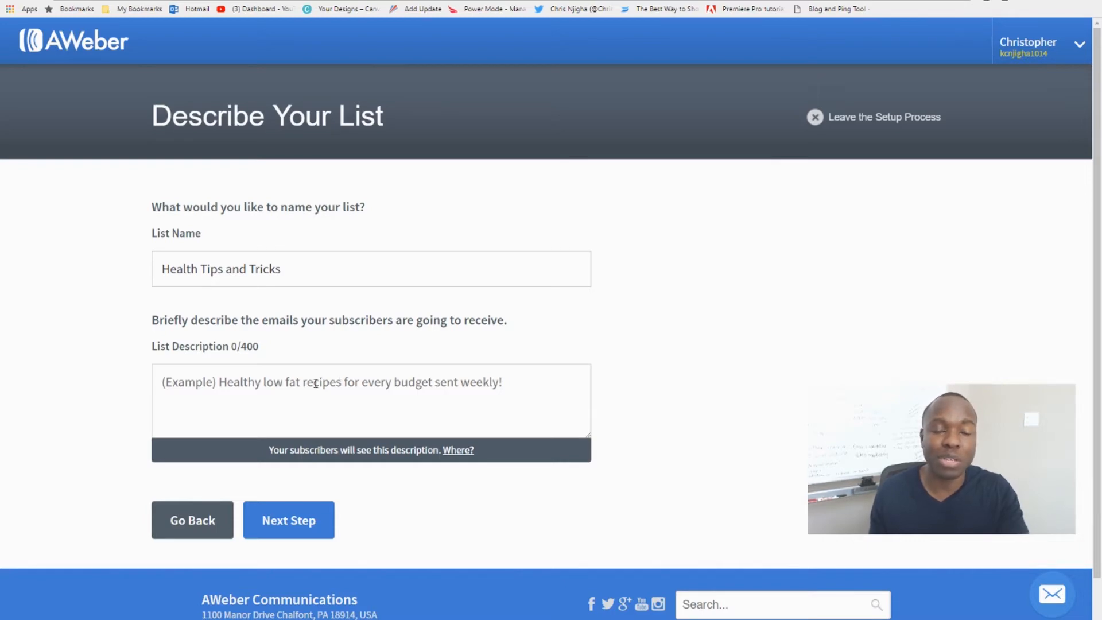
{"action": "left_click", "coordinate": [293, 387]}
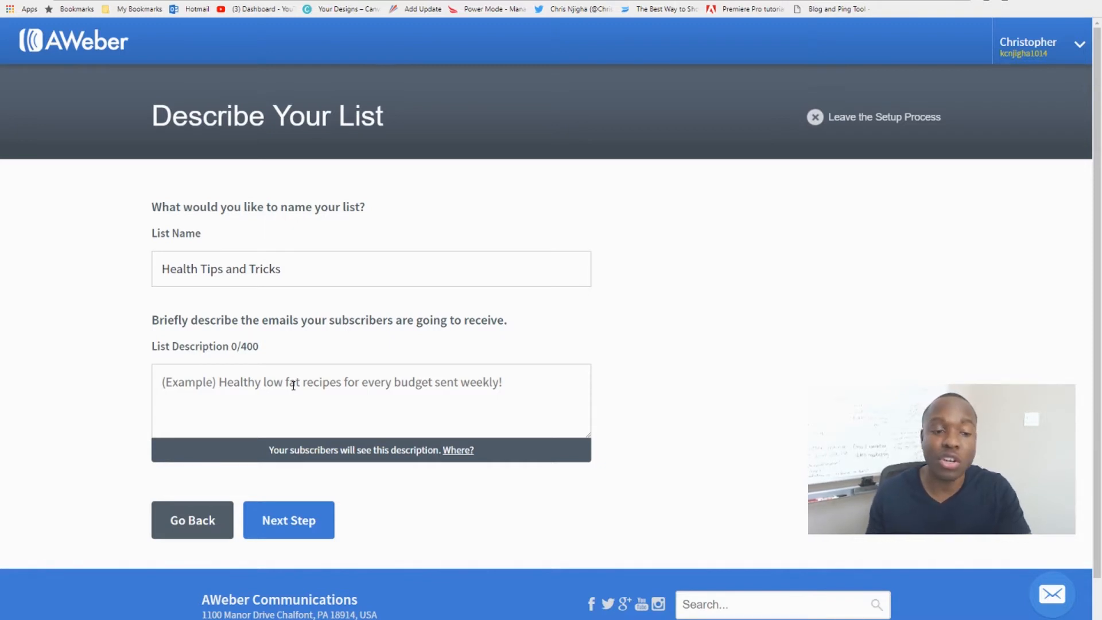
{"action": "type", "text": "This"}
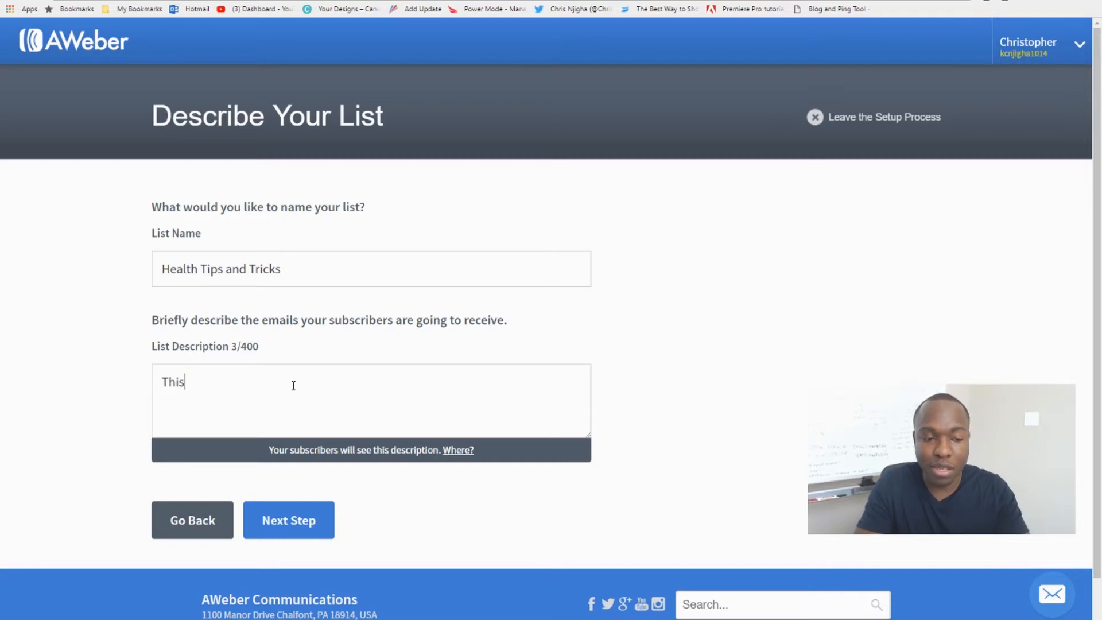
{"action": "type", "text": " list is abou"}
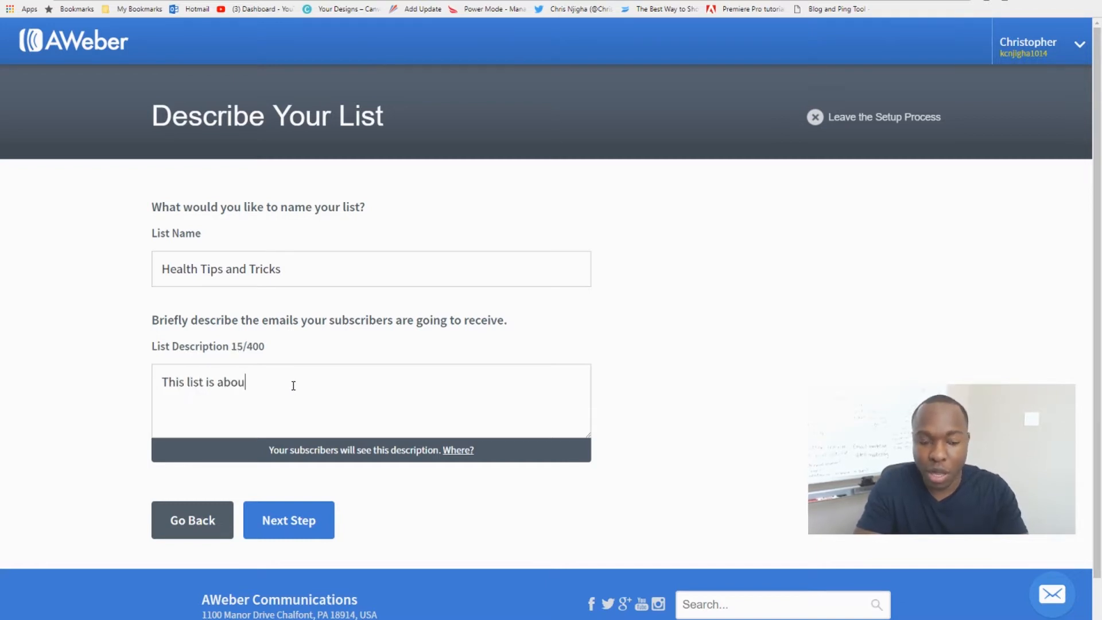
{"action": "type", "text": "t giving the "}
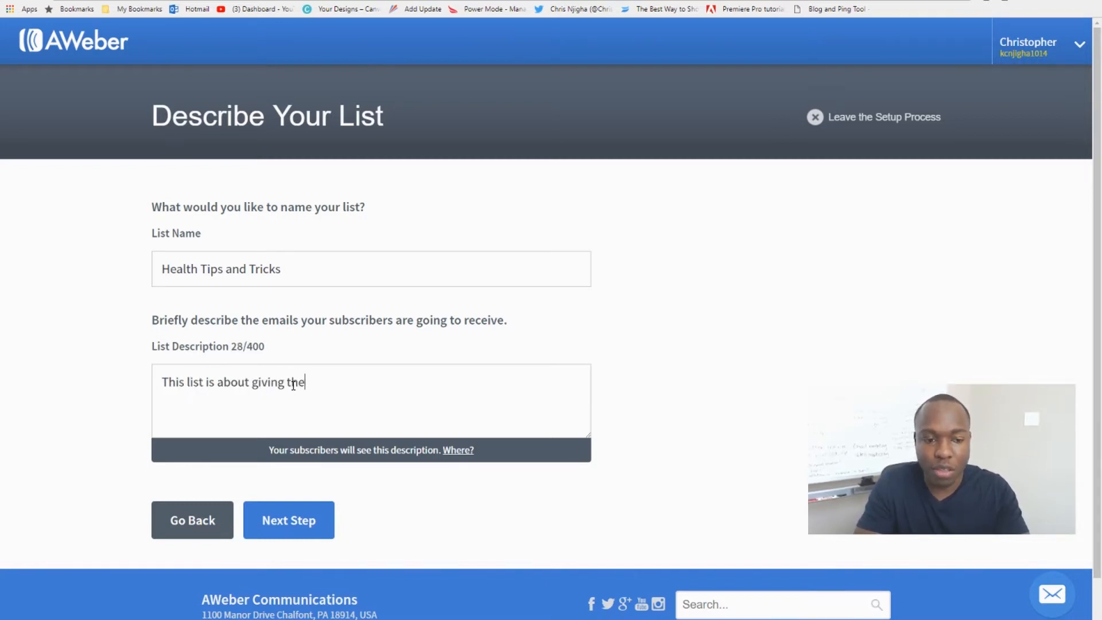
{"action": "type", "text": "very best "}
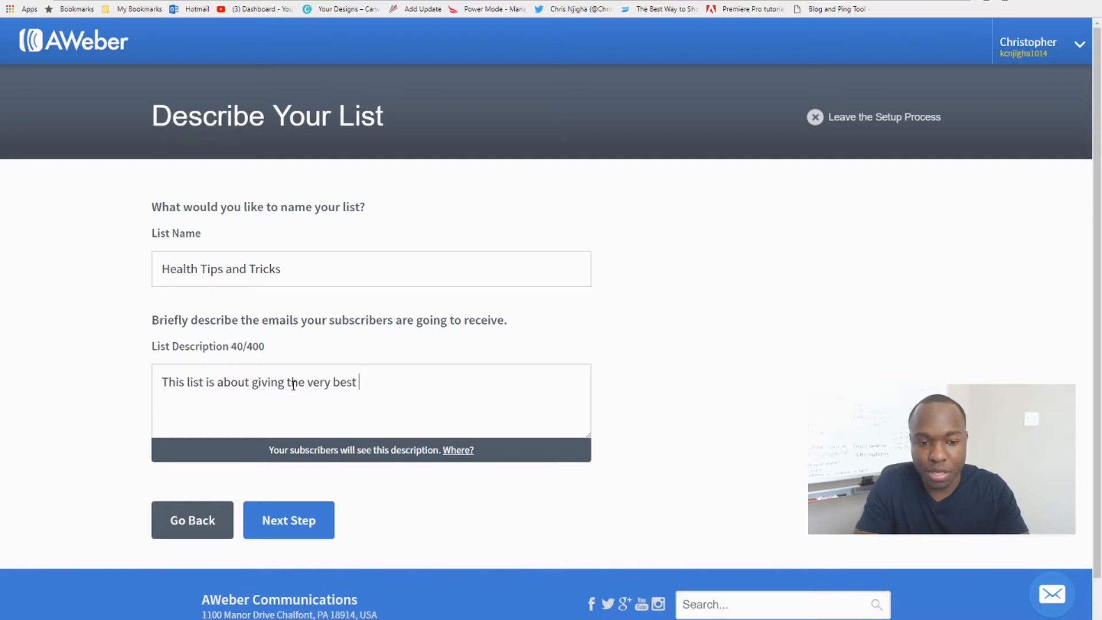
{"action": "type", "text": "health and "}
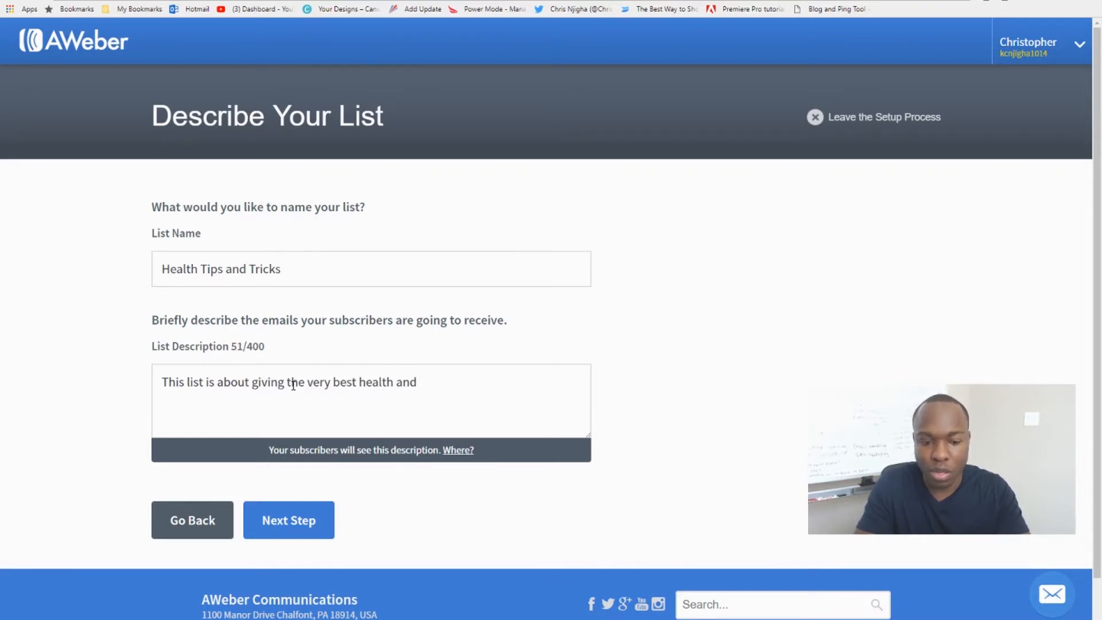
{"action": "type", "text": "wellne"}
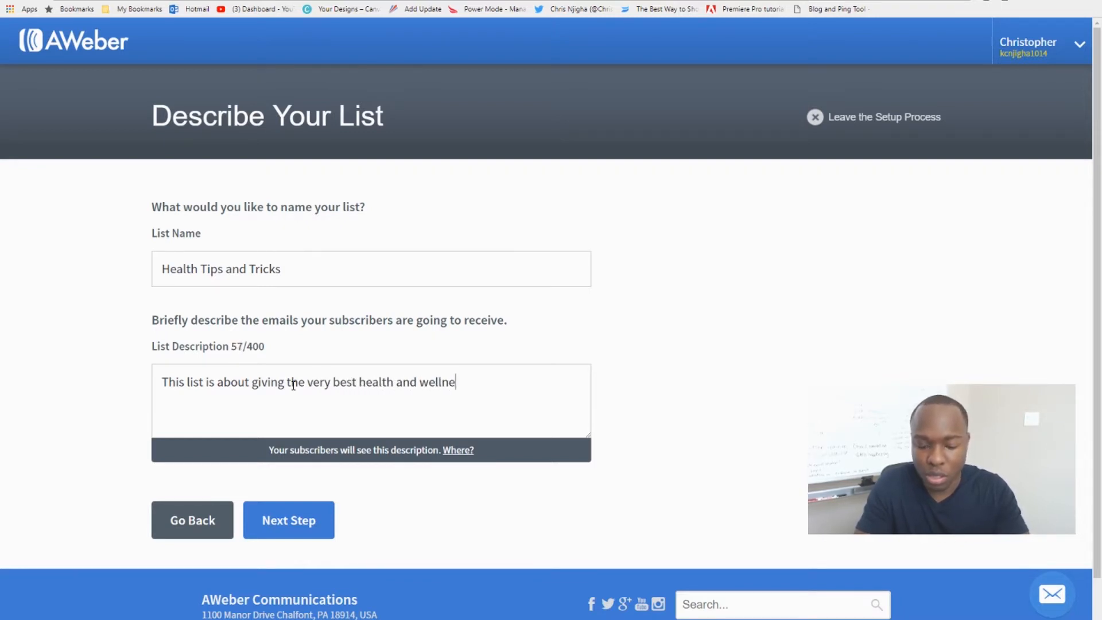
{"action": "type", "text": "ss and fit"}
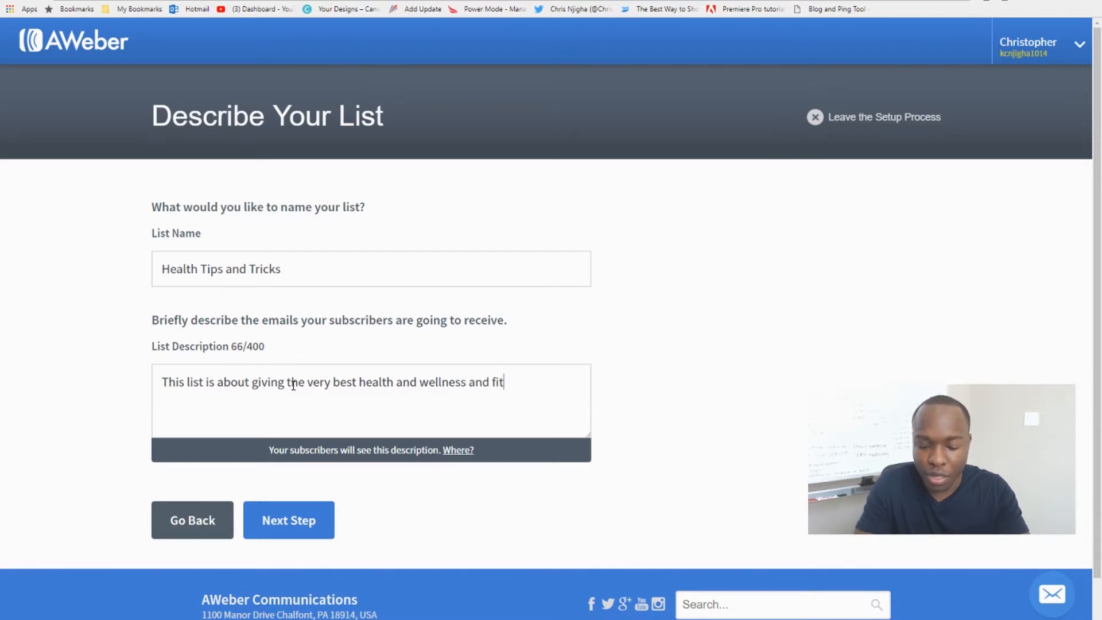
{"action": "type", "text": "ness tips and "}
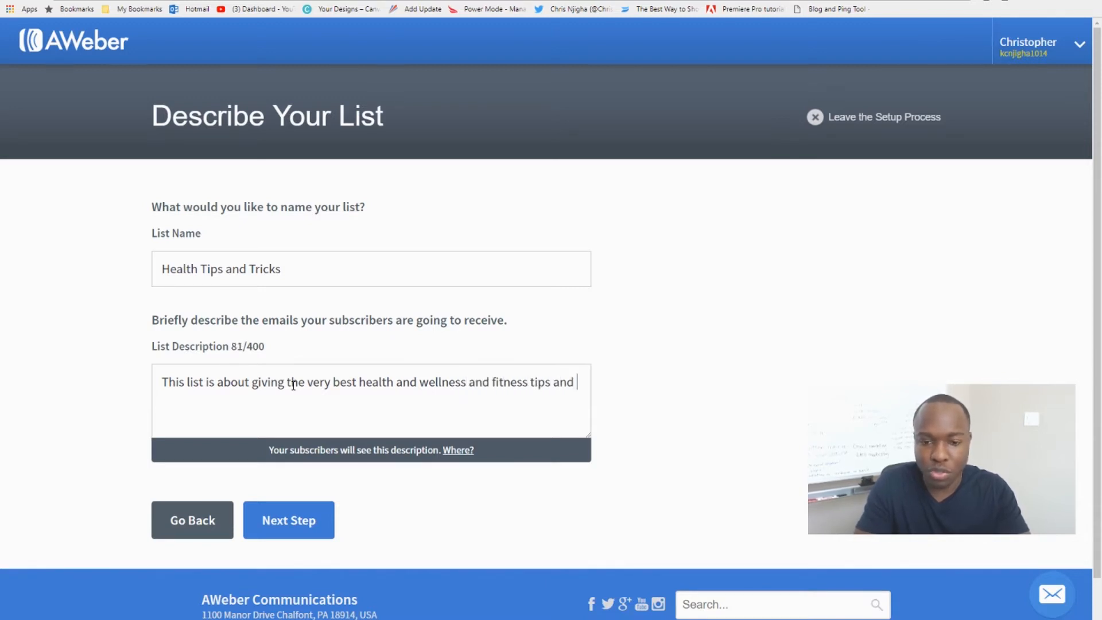
{"action": "type", "text": "tricks ever. "}
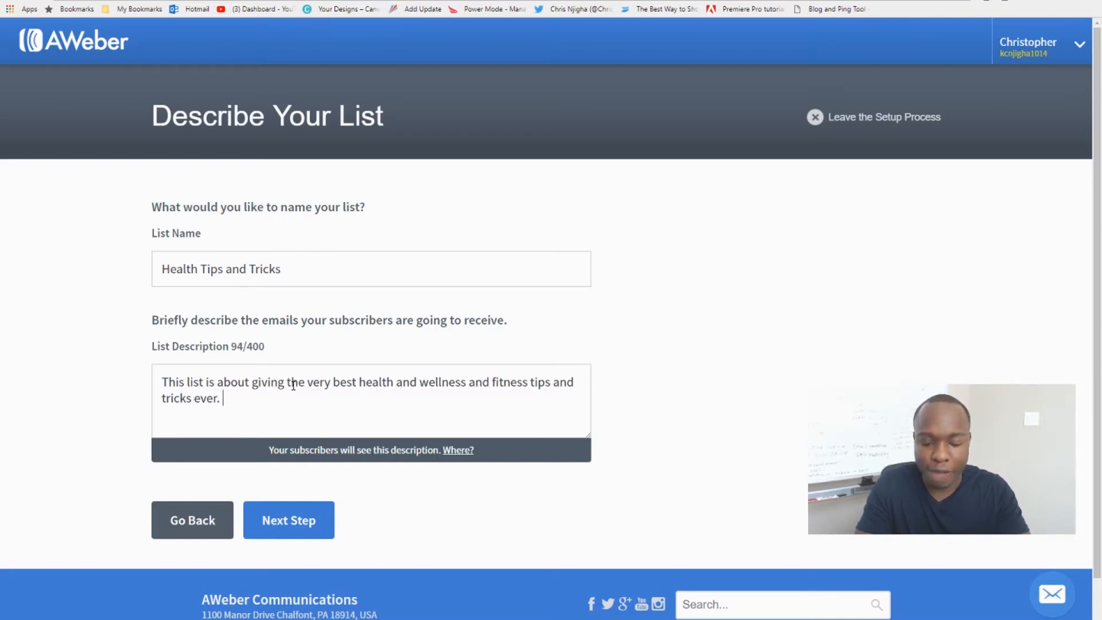
{"action": "type", "text": "Stay"}
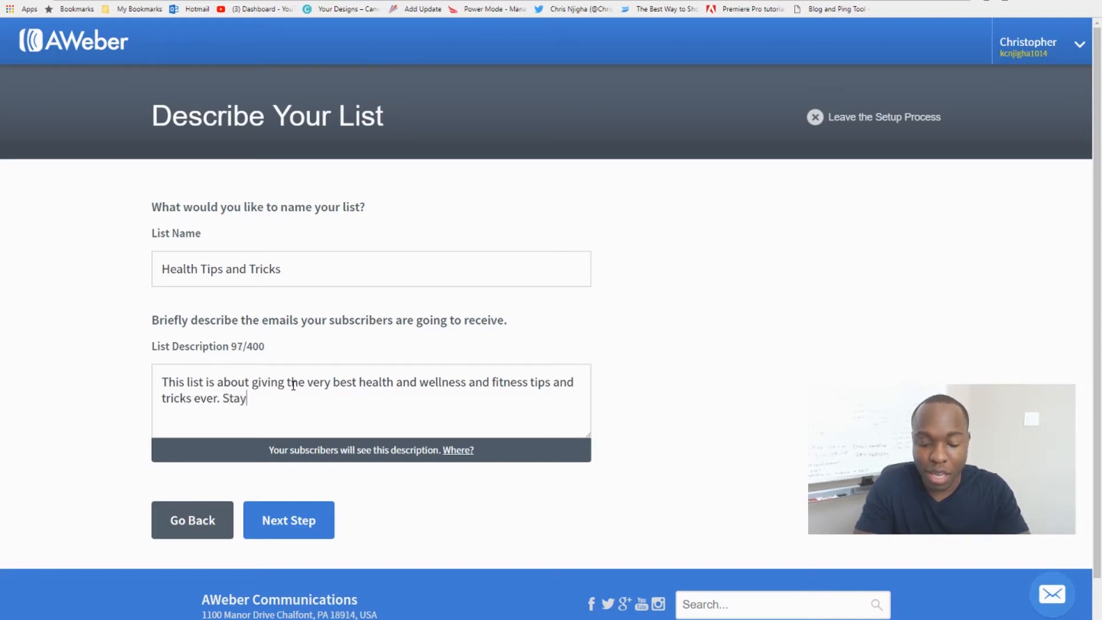
{"action": "type", "text": "ing fit "}
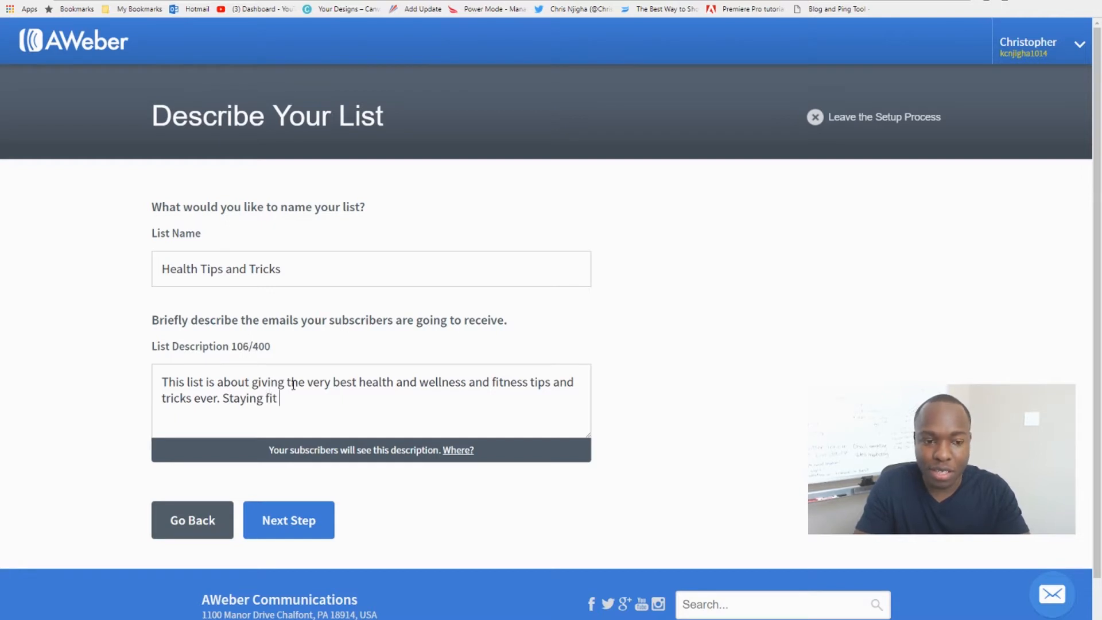
{"action": "type", "text": "is tough a"}
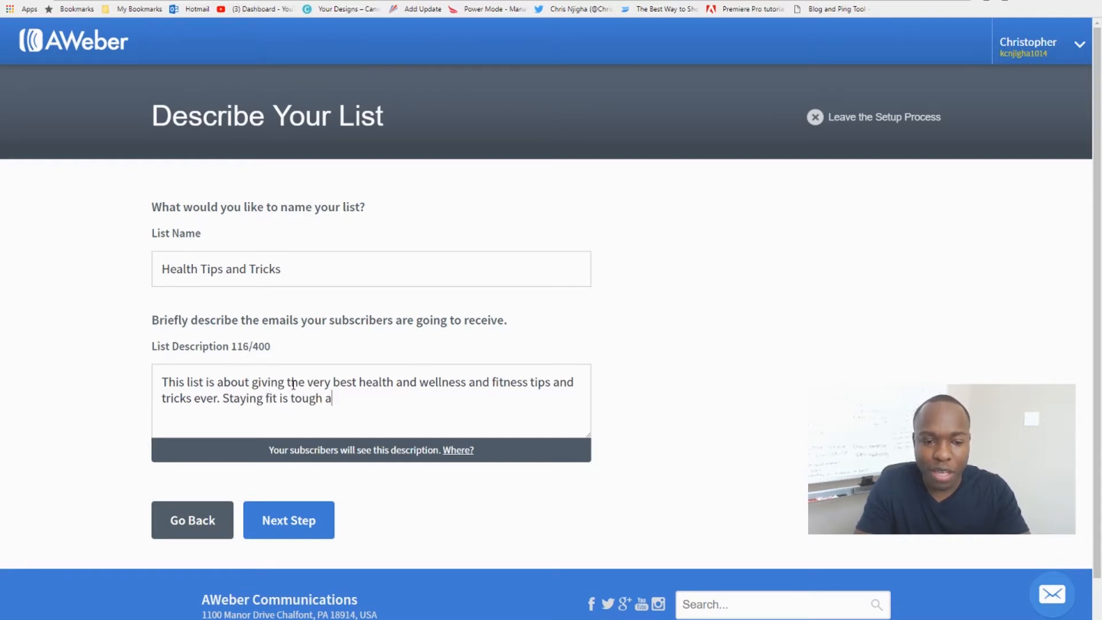
{"action": "type", "text": "s it is "}
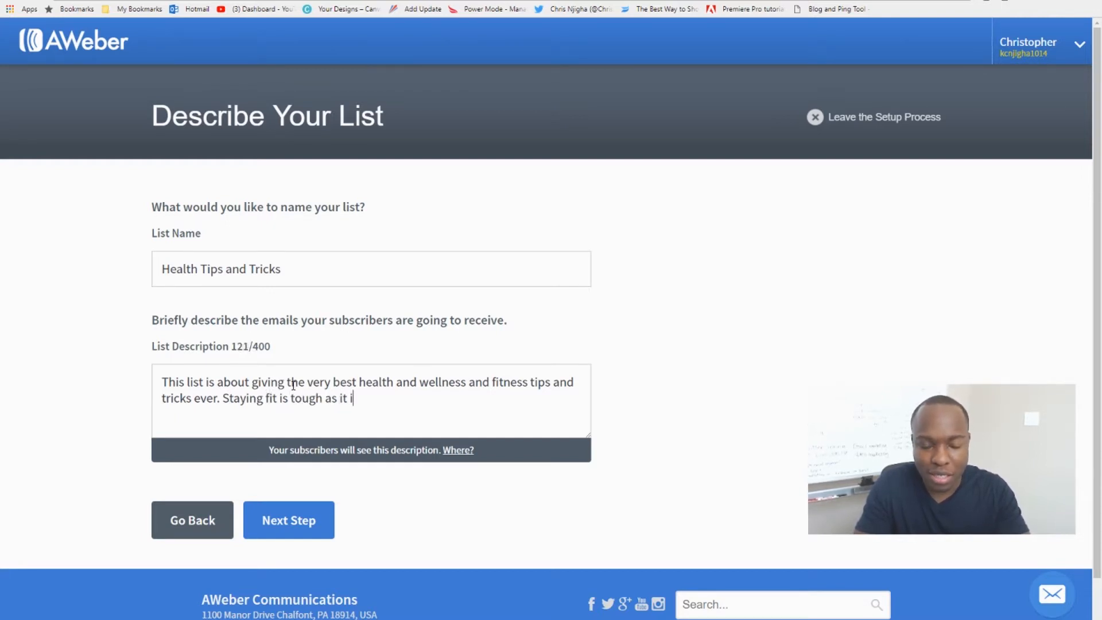
{"action": "type", "text": "with ou"}
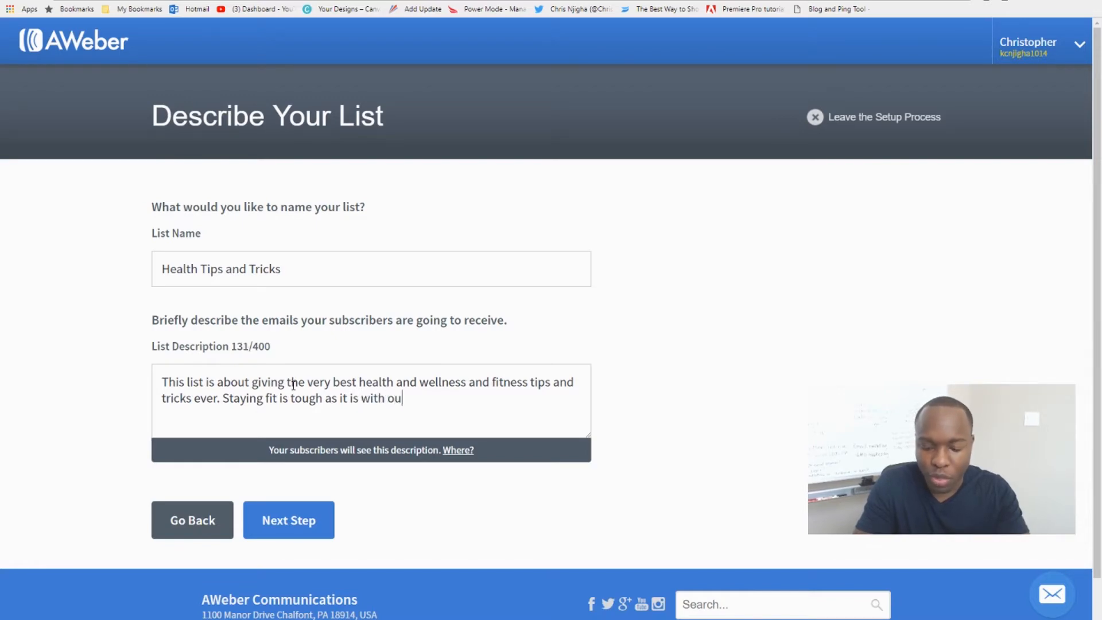
{"action": "type", "text": "r busy "}
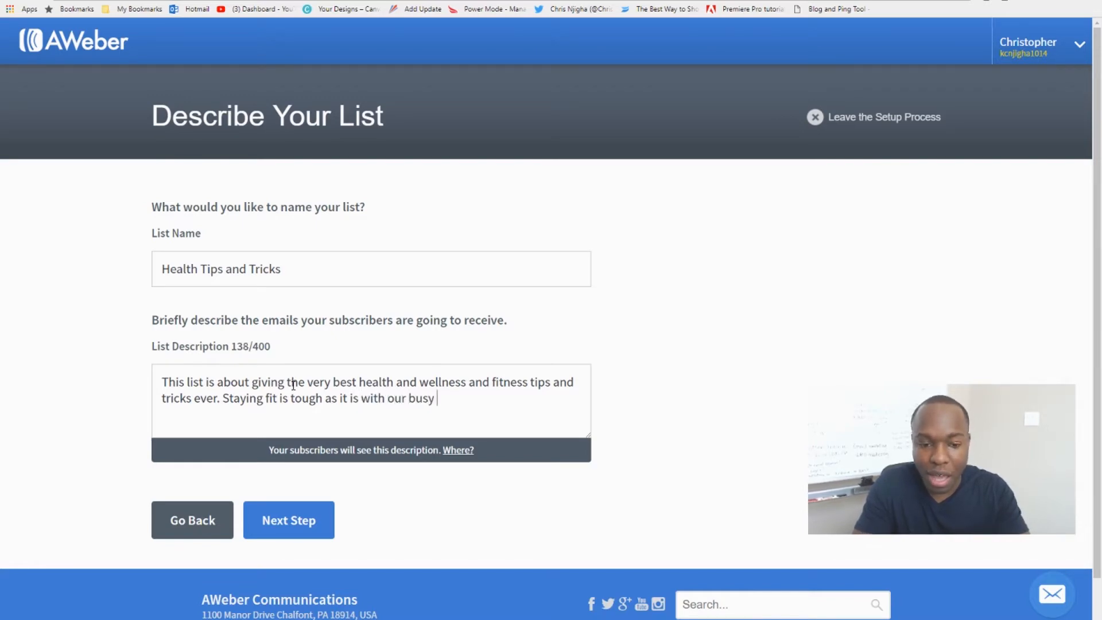
{"action": "type", "text": "liveds. "}
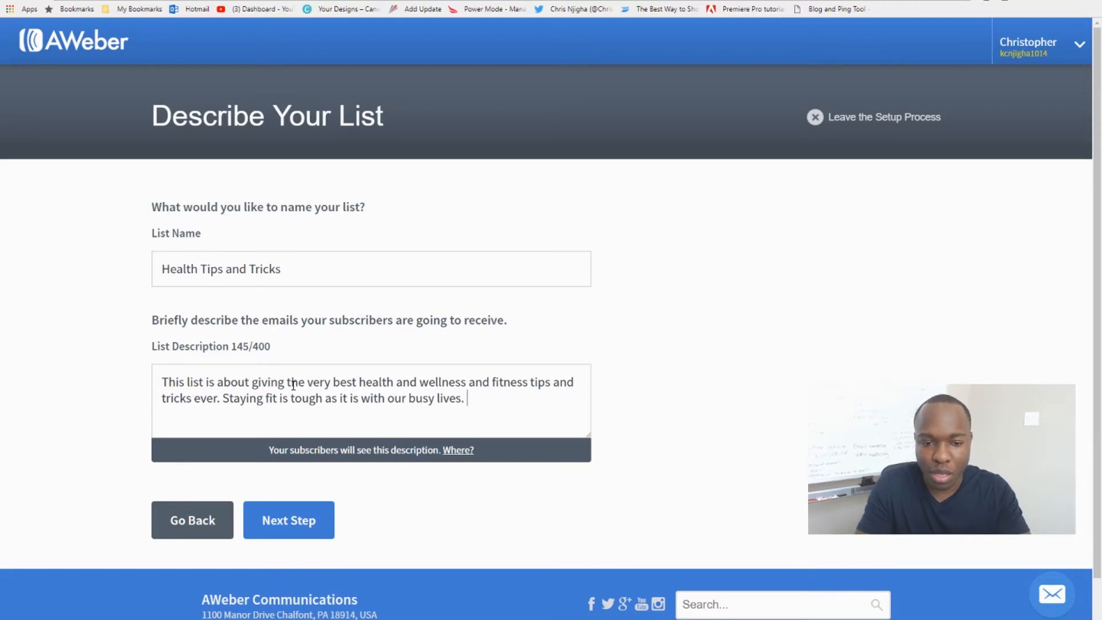
{"action": "type", "text": "Why not "}
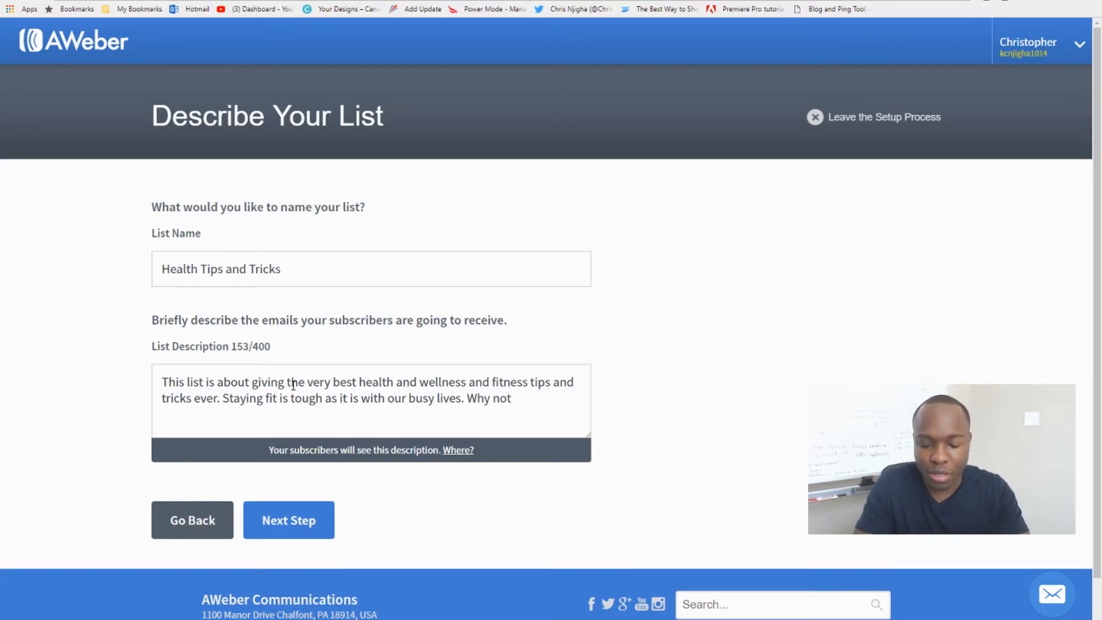
{"action": "type", "text": "do it "}
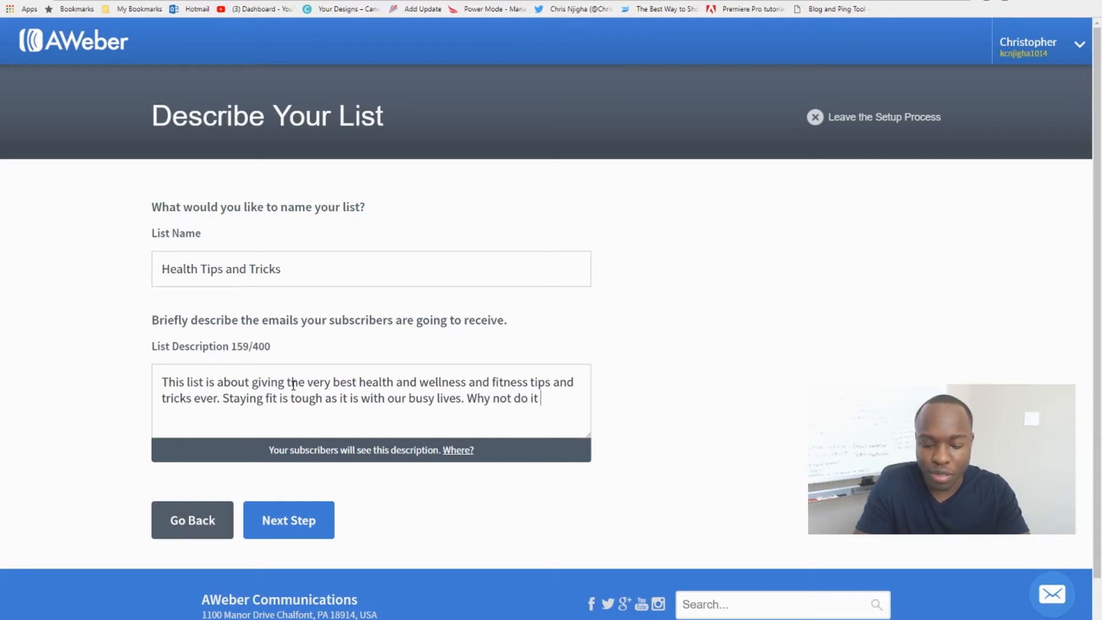
{"action": "type", "text": "together"}
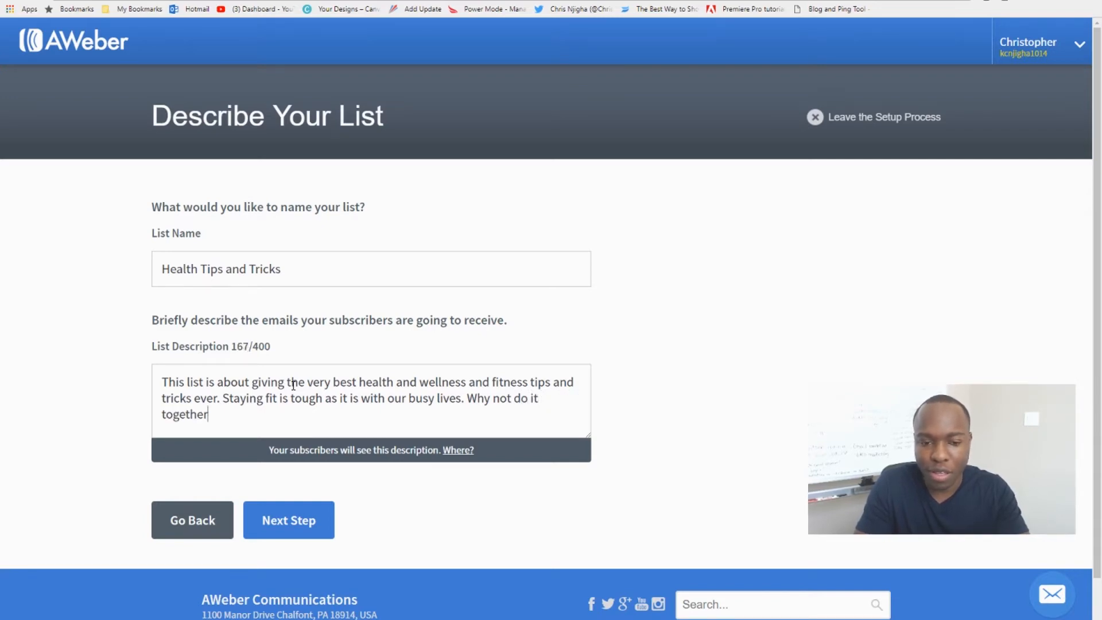
{"action": "type", "text": " and"}
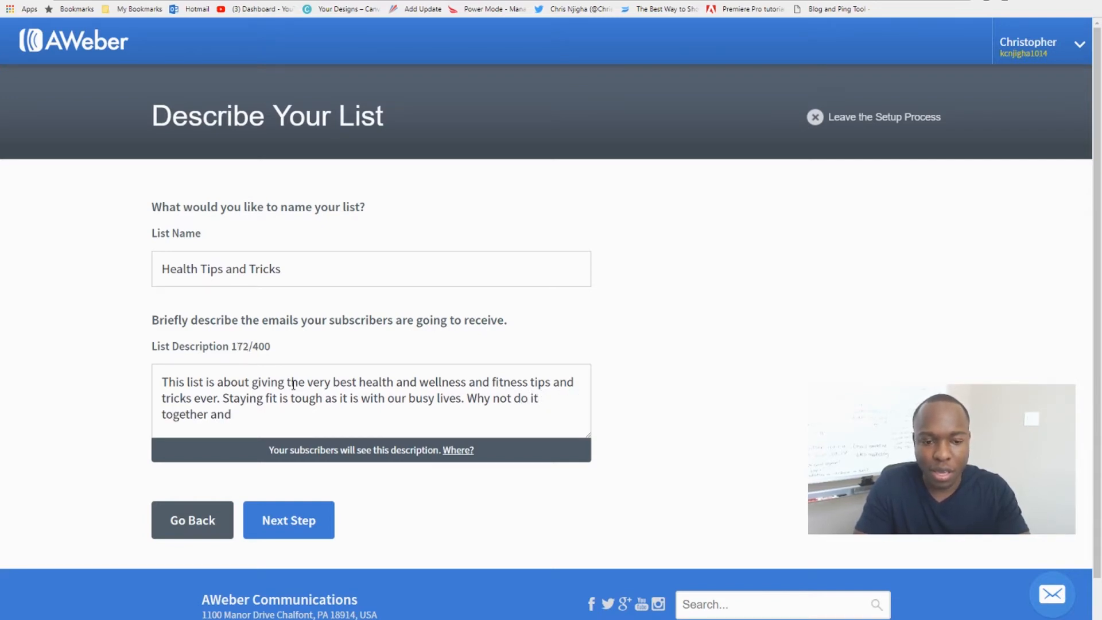
Continue the list description with the sentence "Why not do it together.".
{"action": "key", "text": "BackSpace"}
{"action": "key", "text": "BackSpace"}
{"action": "key", "text": "BackSpace"}
{"action": "key", "text": "BackSpace"}
{"action": "type", "text": "> "}
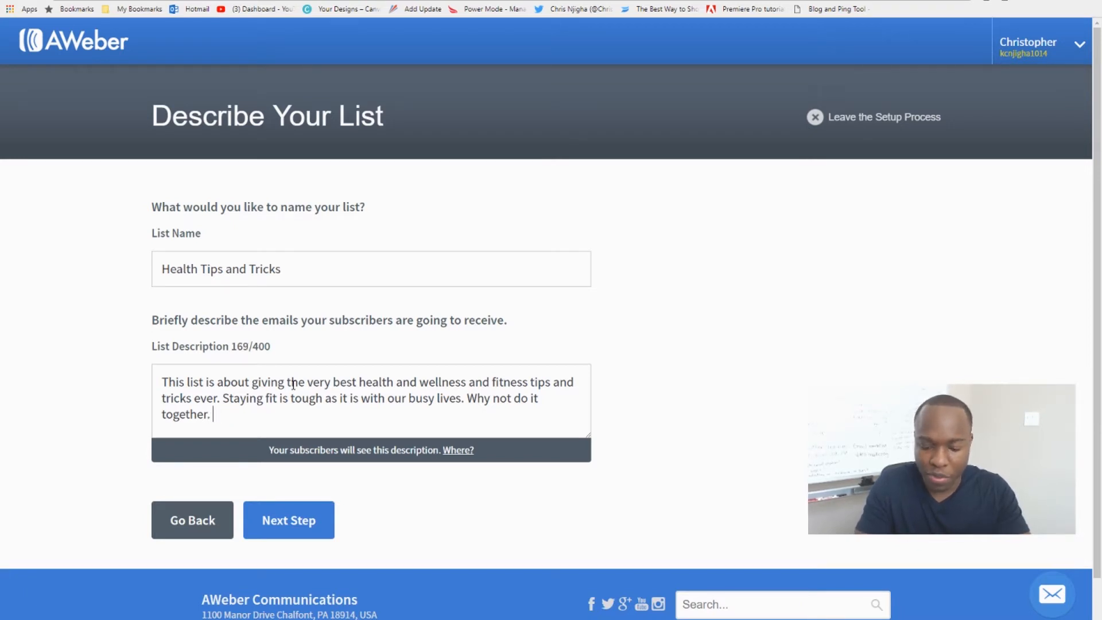
{"action": "type", "text": "I promised"}
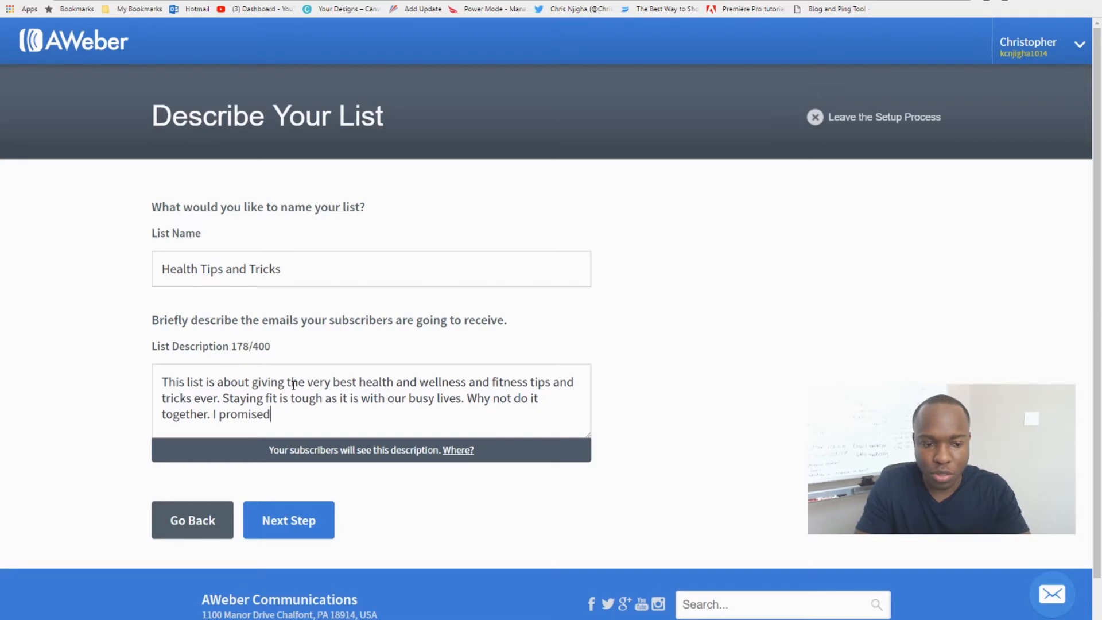
Finish the description with "I promise to always deliver the very best value I have to offer. Stay on my list!".
{"action": "key", "text": "BackSpace"}
{"action": "type", "text": "to alw"}
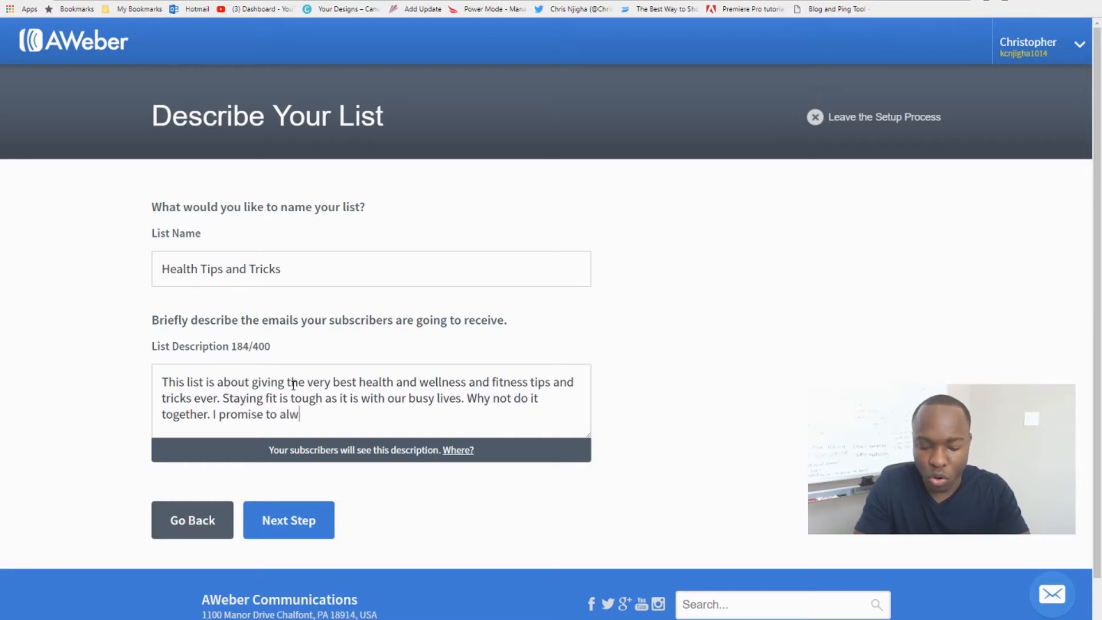
{"action": "type", "text": "ays delvier t"}
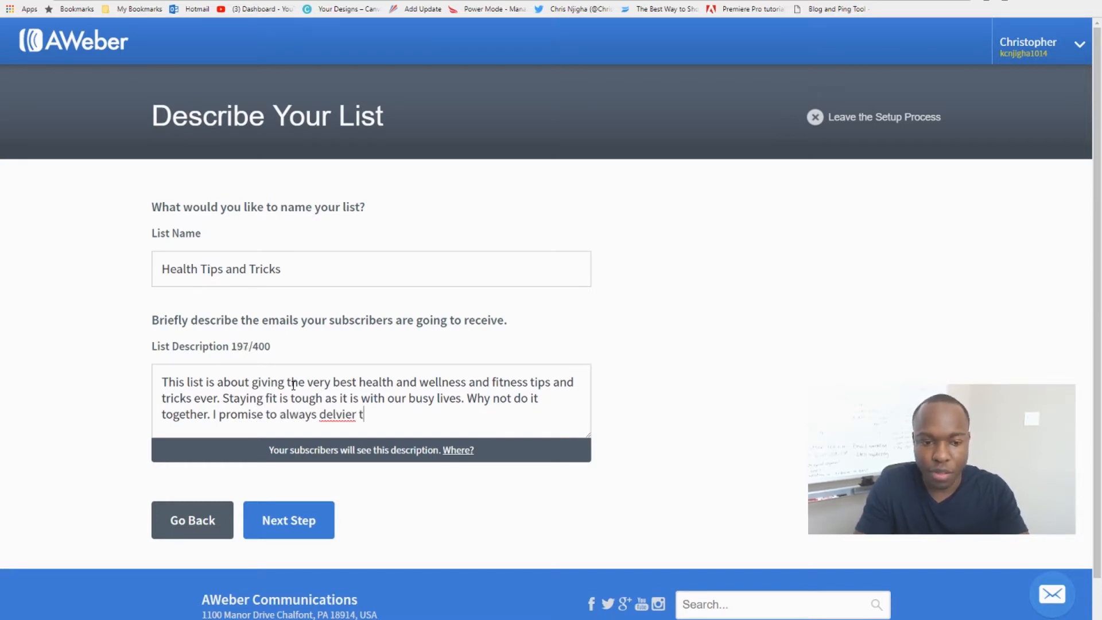
{"action": "type", "text": "he"}
{"action": "key", "text": "BackSpace"}
{"action": "key", "text": "BackSpace"}
{"action": "key", "text": "BackSpace"}
{"action": "key", "text": "BackSpace"}
{"action": "key", "text": "BackSpace"}
{"action": "key", "text": "BackSpace"}
{"action": "key", "text": "BackSpace"}
{"action": "key", "text": "BackSpace"}
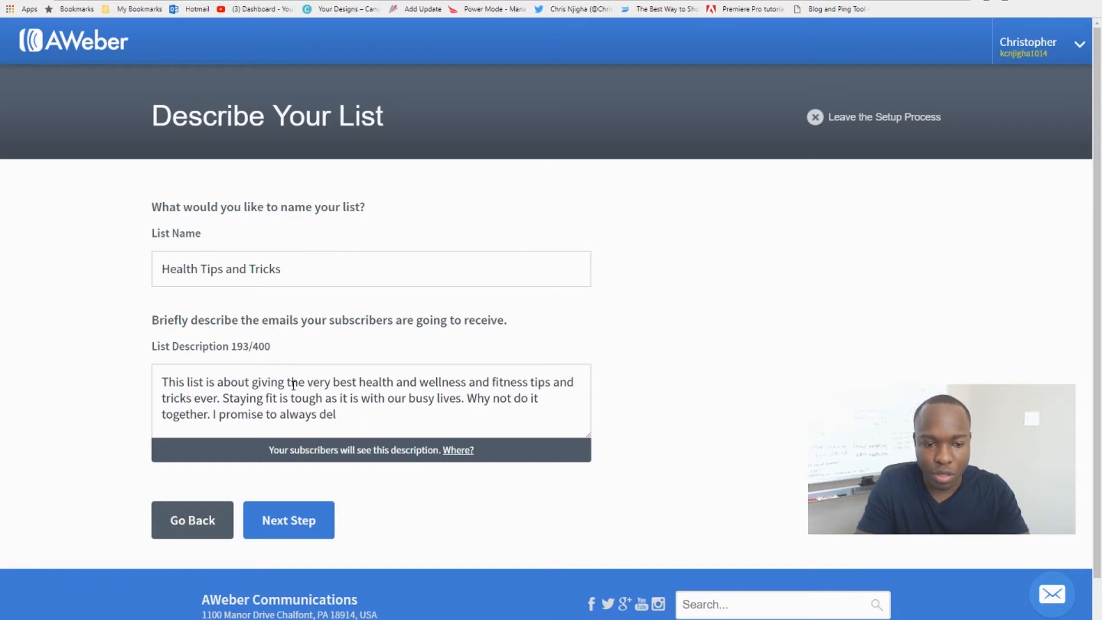
{"action": "type", "text": "iver the bes"}
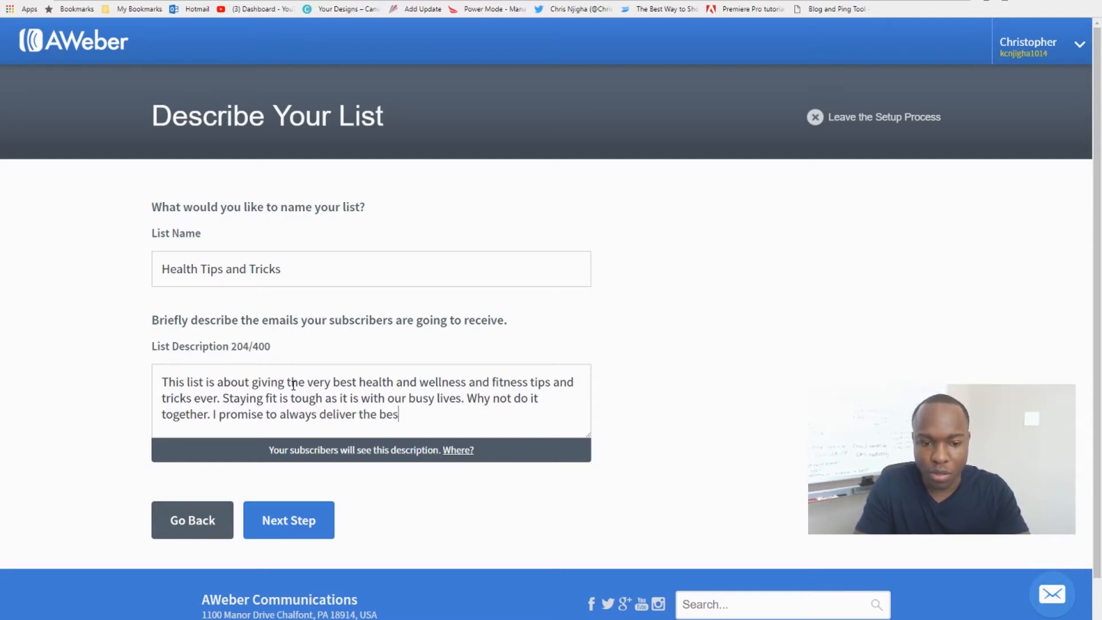
{"action": "key", "text": "BackSpace"}
{"action": "key", "text": "BackSpace"}
{"action": "key", "text": "BackSpace"}
{"action": "type", "text": "ves"}
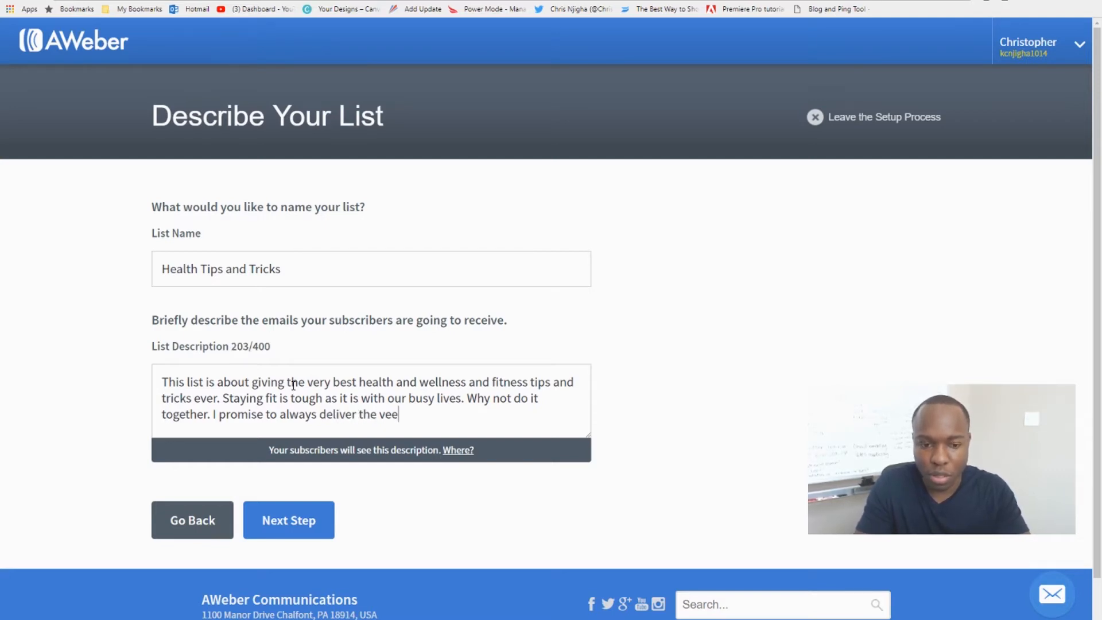
{"action": "key", "text": "BackSpace"}
{"action": "type", "text": "ruy"}
{"action": "key", "text": "BackSpace"}
{"action": "key", "text": "BackSpace"}
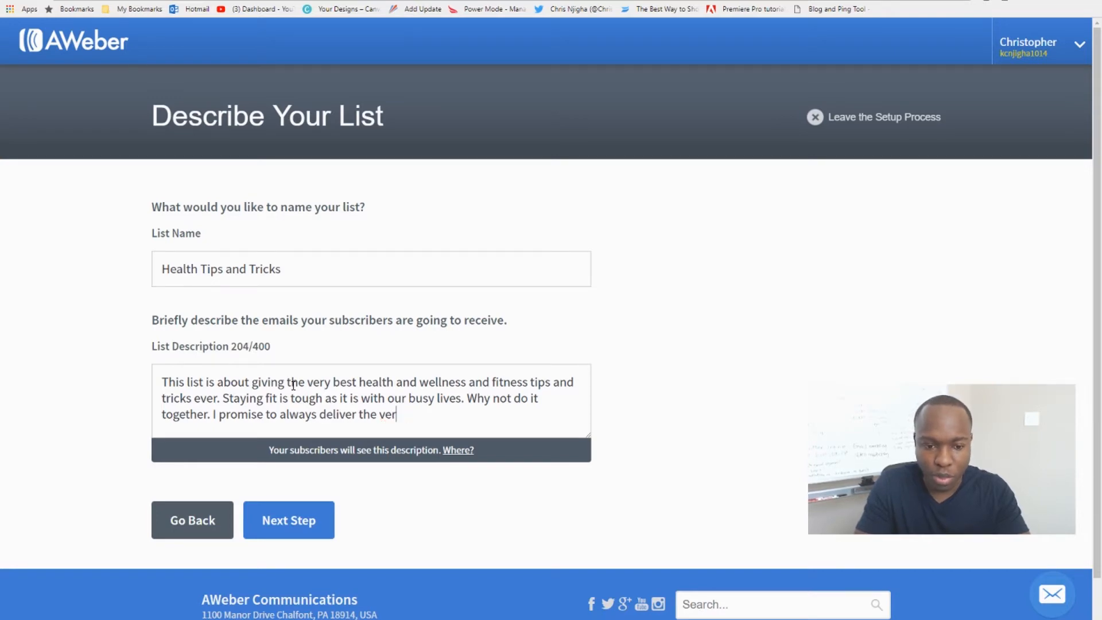
{"action": "type", "text": "ty"}
{"action": "key", "text": "BackSpace"}
{"action": "key", "text": "BackSpace"}
{"action": "type", "text": "y"}
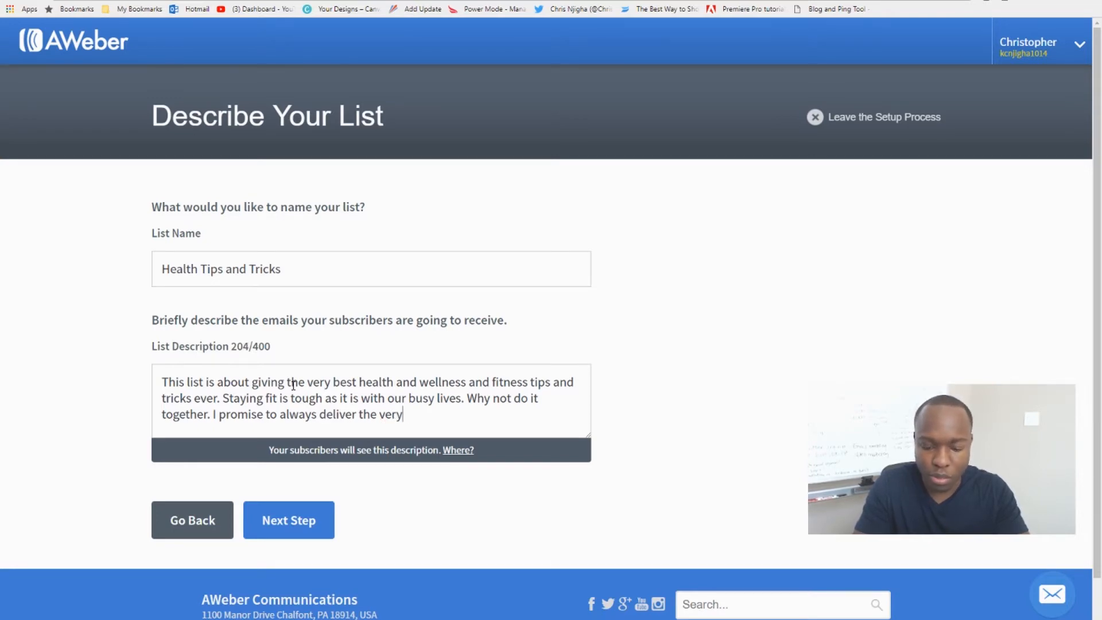
{"action": "type", "text": " best value I"}
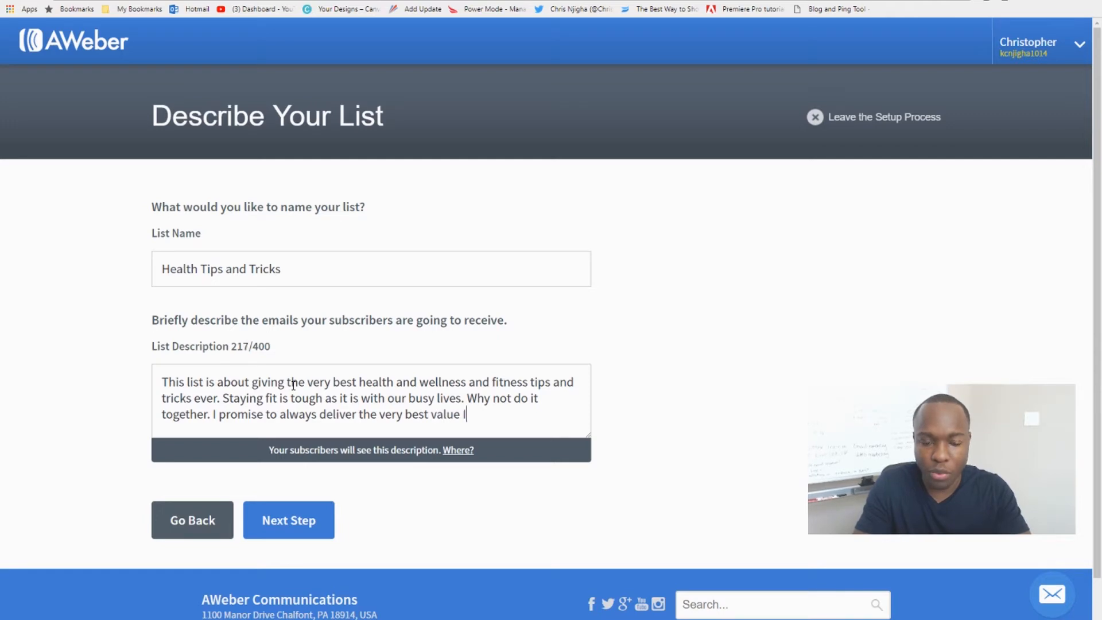
{"action": "type", "text": " have to offer"}
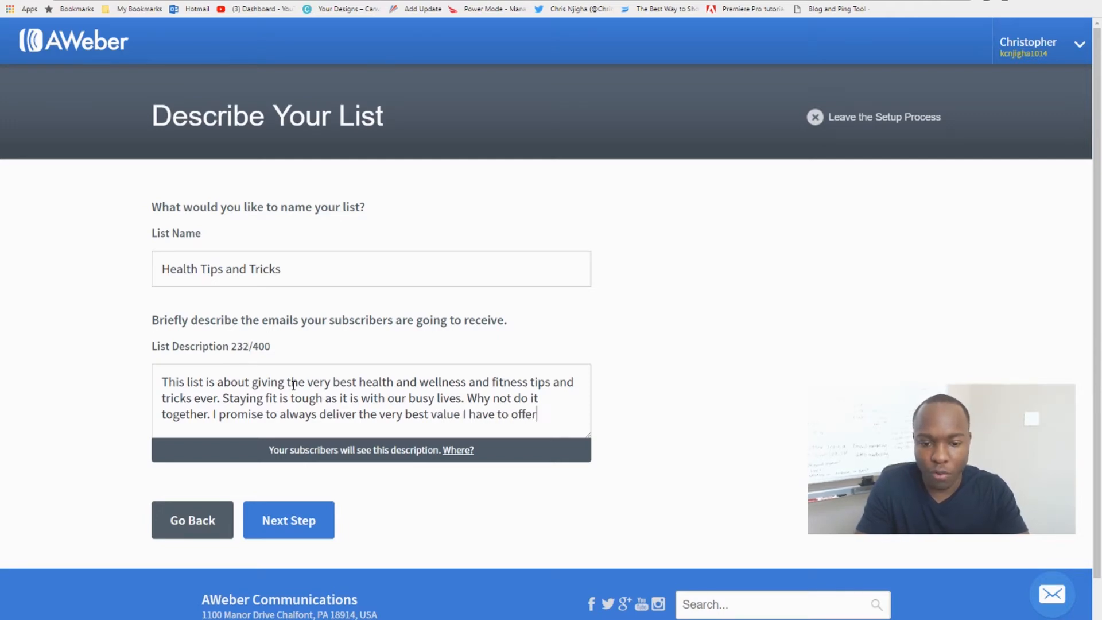
{"action": "type", "text": ". Stay on "}
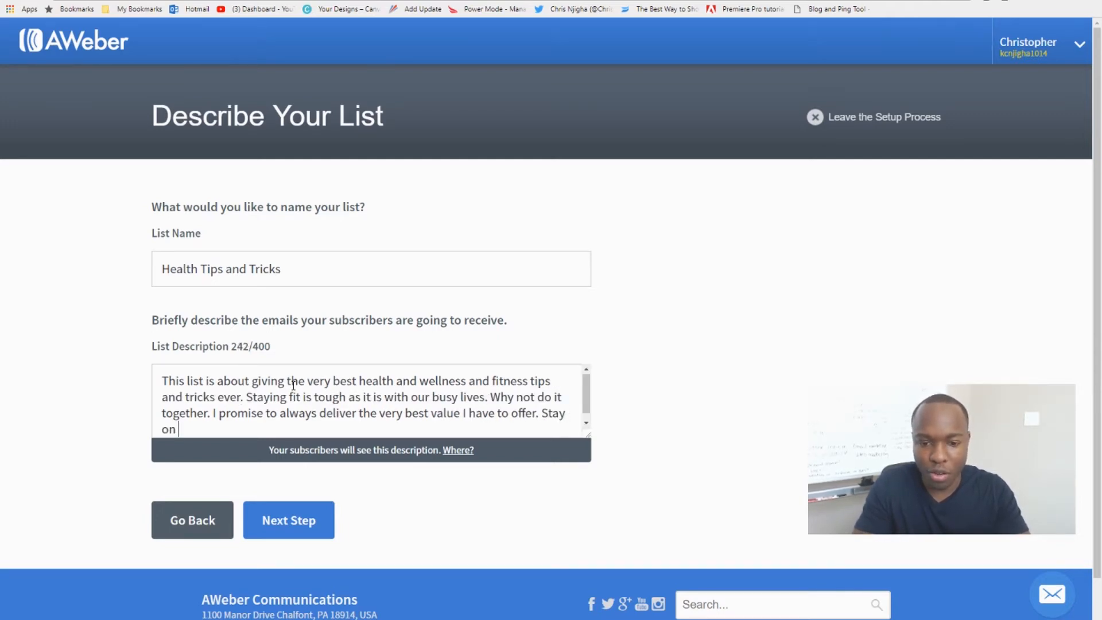
{"action": "type", "text": "my list!"}
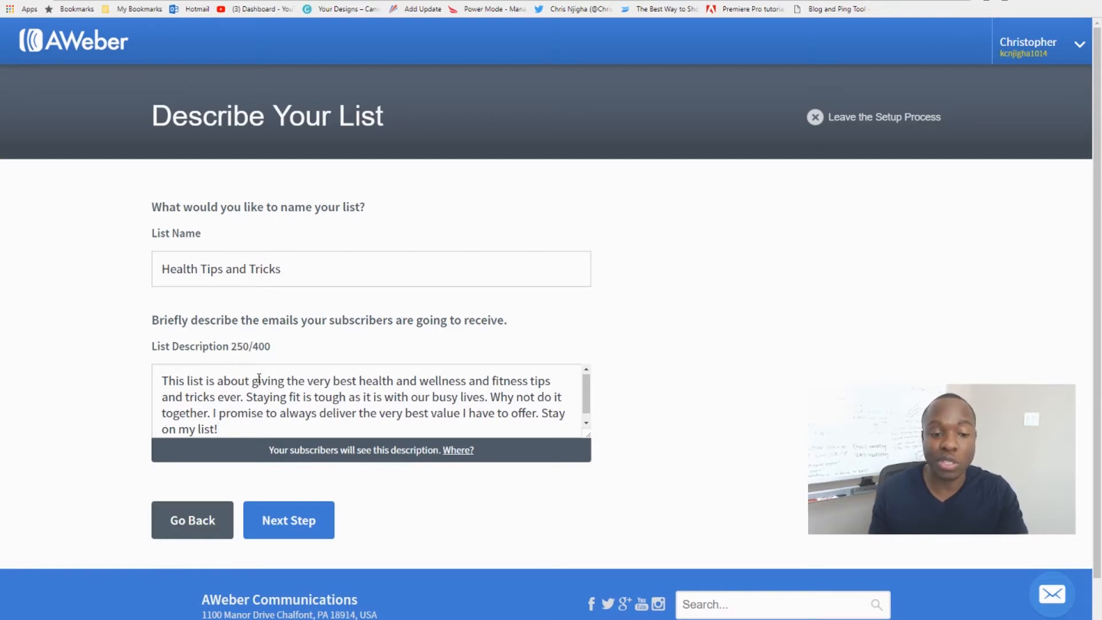
Submit the list name and description to continue to the confirmation message setup.
{"action": "scroll", "coordinate": [355, 454], "scroll_direction": "down", "scroll_amount": 1}
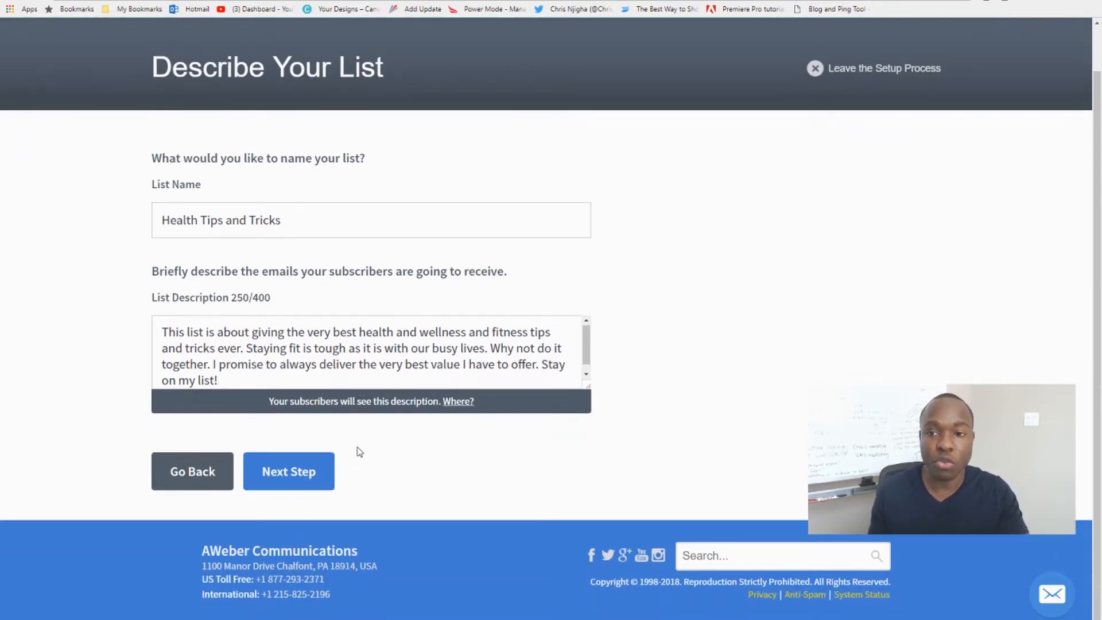
{"action": "left_click", "coordinate": [291, 474]}
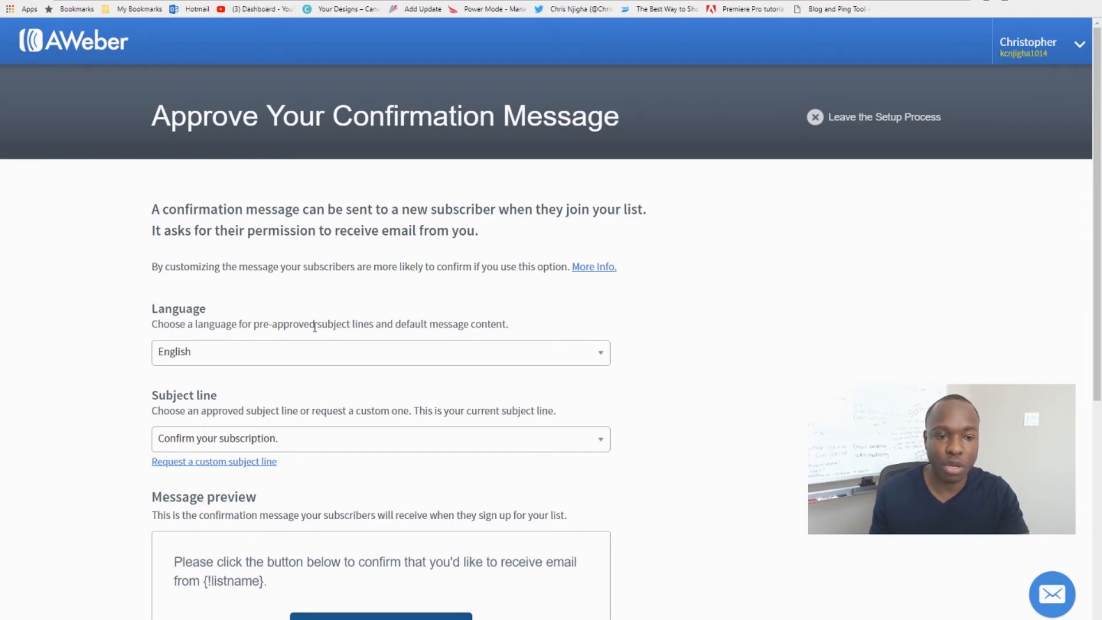
Review the confirmation message's language, subject line and message preview.
{"action": "scroll", "coordinate": [314, 325], "scroll_direction": "down", "scroll_amount": 2}
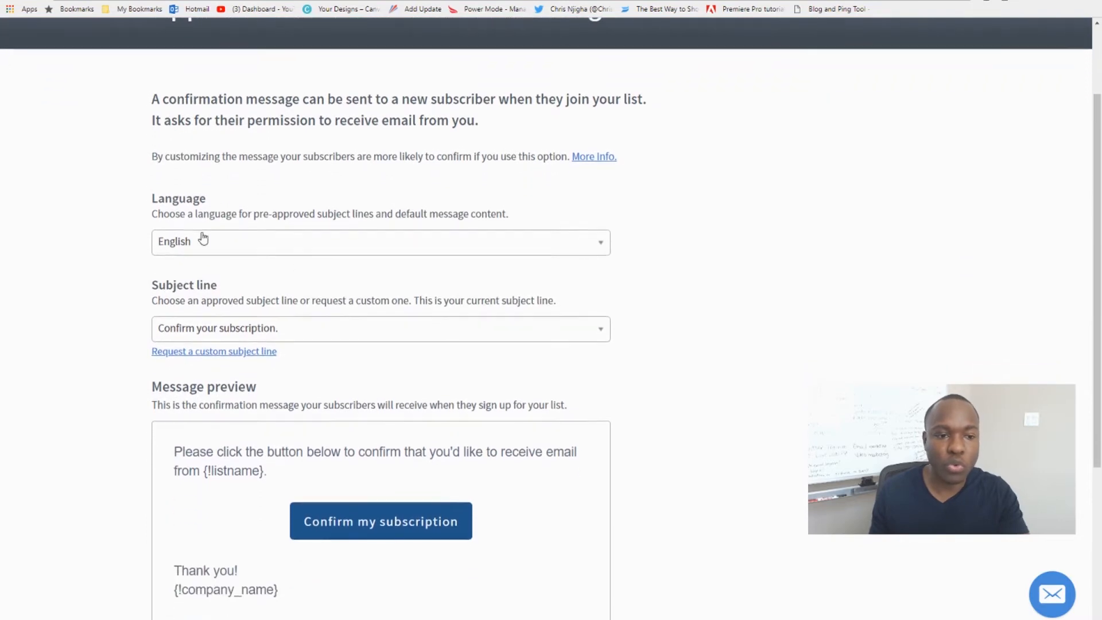
{"action": "scroll", "coordinate": [236, 245], "scroll_direction": "down", "scroll_amount": 1}
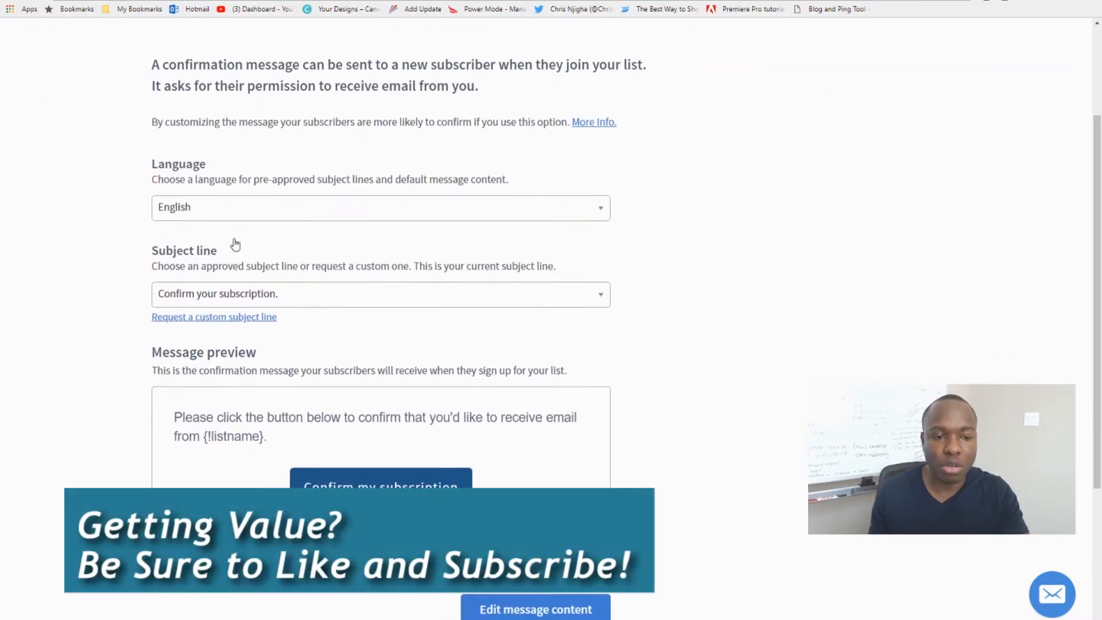
{"action": "scroll", "coordinate": [235, 244], "scroll_direction": "down", "scroll_amount": 2}
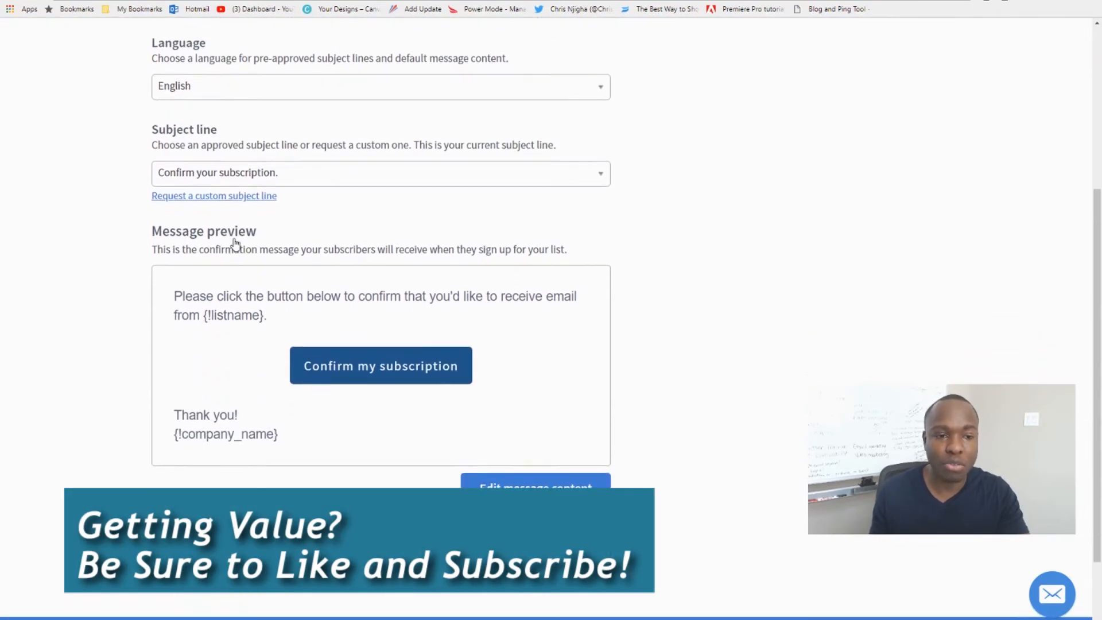
{"action": "scroll", "coordinate": [234, 243], "scroll_direction": "up", "scroll_amount": 1}
{"action": "scroll", "coordinate": [234, 241], "scroll_direction": "down", "scroll_amount": 1}
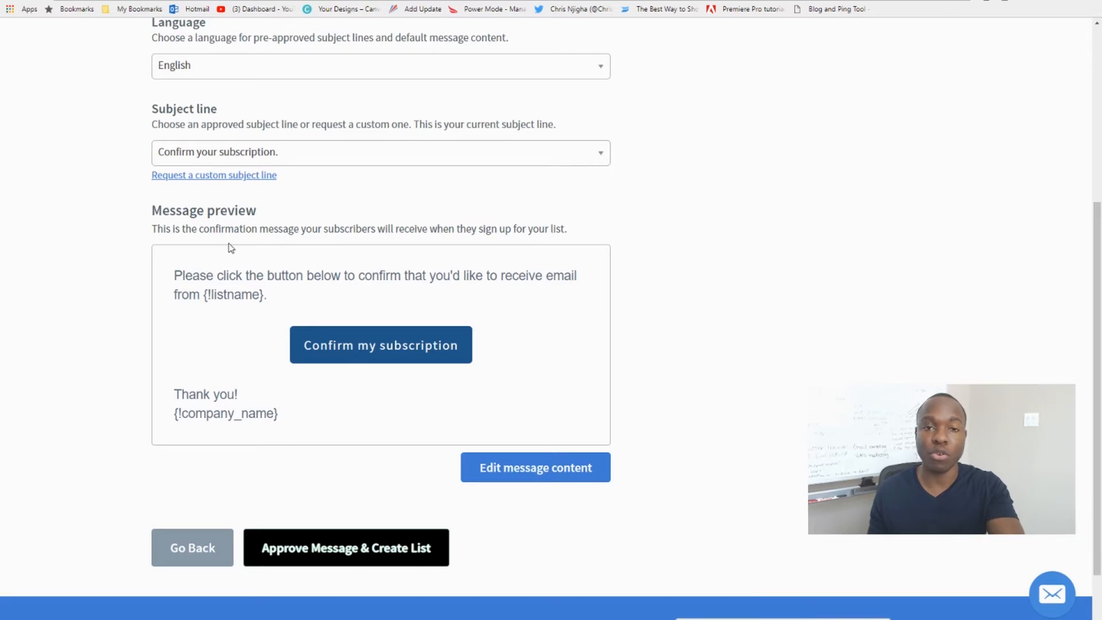
{"action": "scroll", "coordinate": [225, 250], "scroll_direction": "up", "scroll_amount": 1}
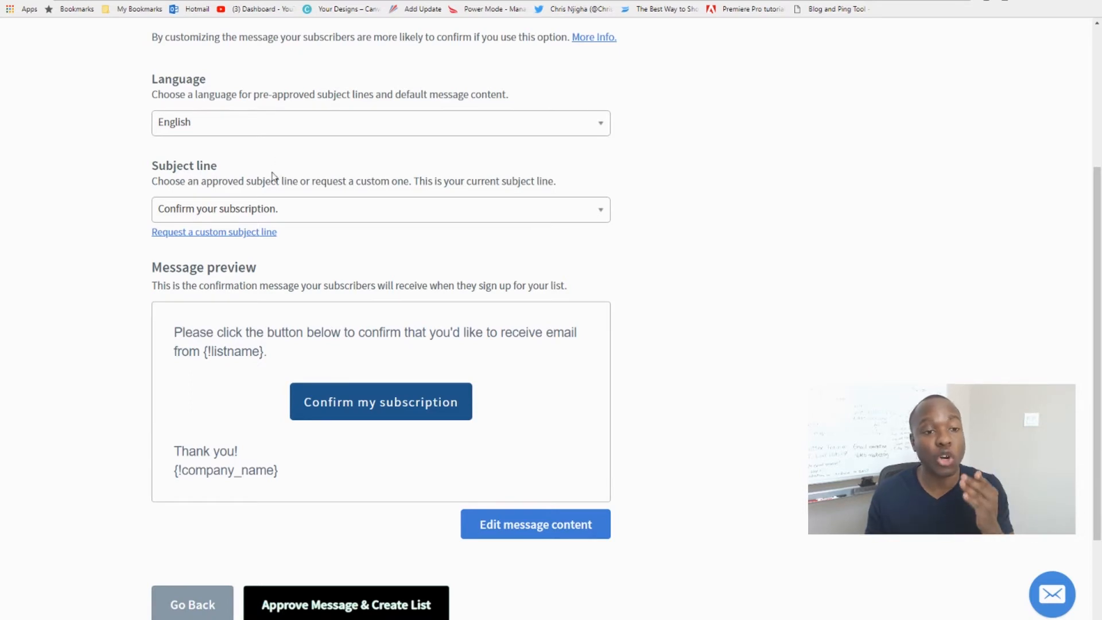
{"action": "scroll", "coordinate": [340, 276], "scroll_direction": "down", "scroll_amount": 1}
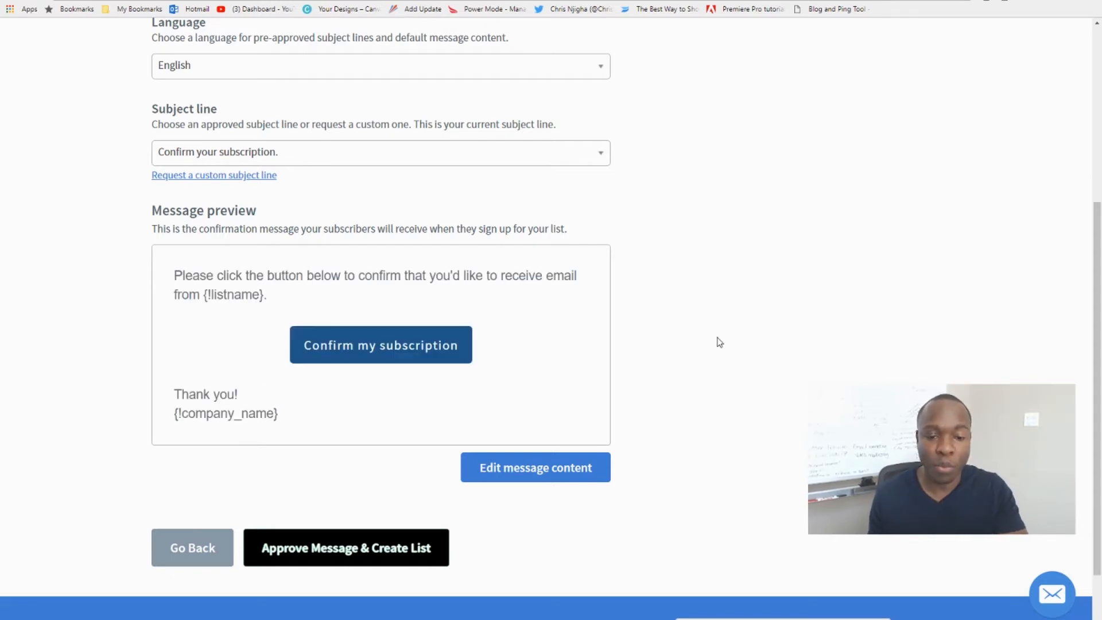
{"action": "scroll", "coordinate": [696, 368], "scroll_direction": "up", "scroll_amount": 1}
{"action": "scroll", "coordinate": [696, 368], "scroll_direction": "up", "scroll_amount": 3}
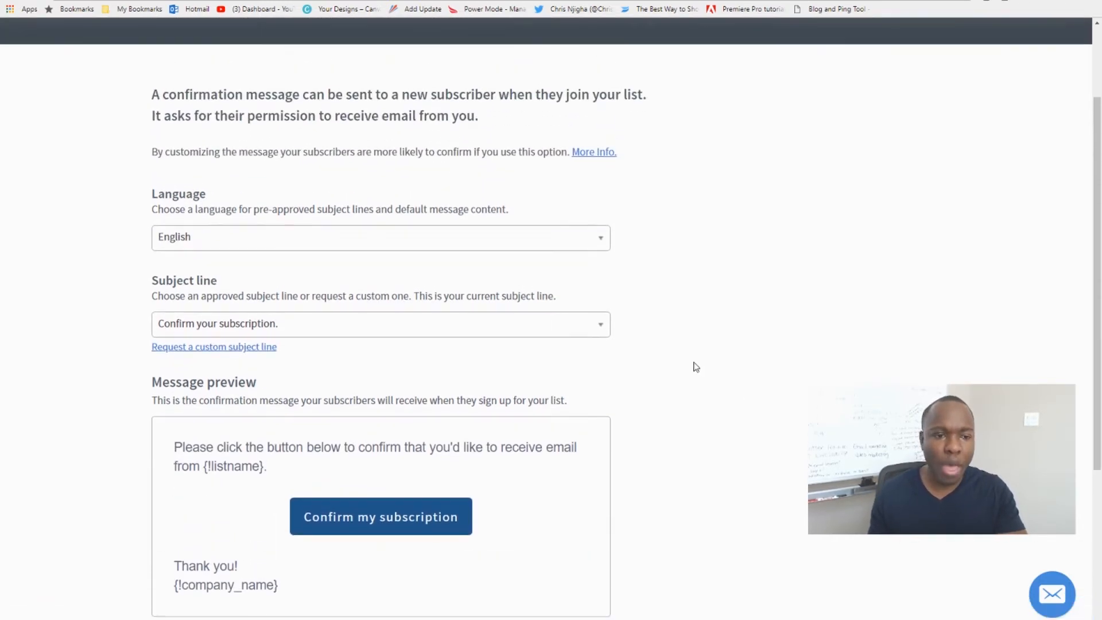
{"action": "scroll", "coordinate": [672, 352], "scroll_direction": "down", "scroll_amount": 3}
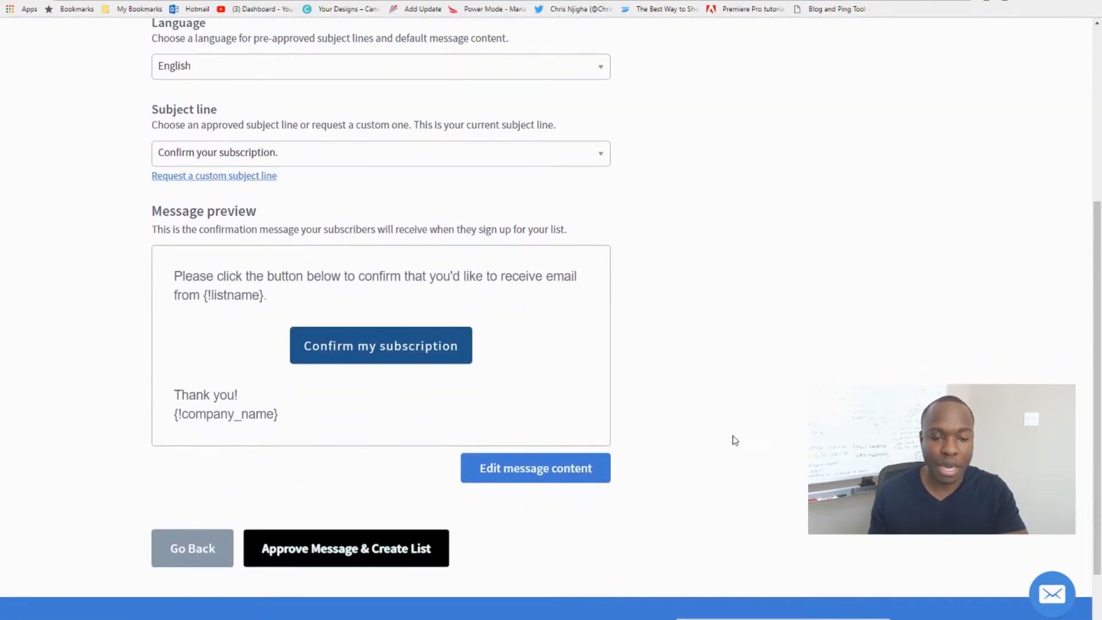
{"action": "scroll", "coordinate": [721, 438], "scroll_direction": "up", "scroll_amount": 4}
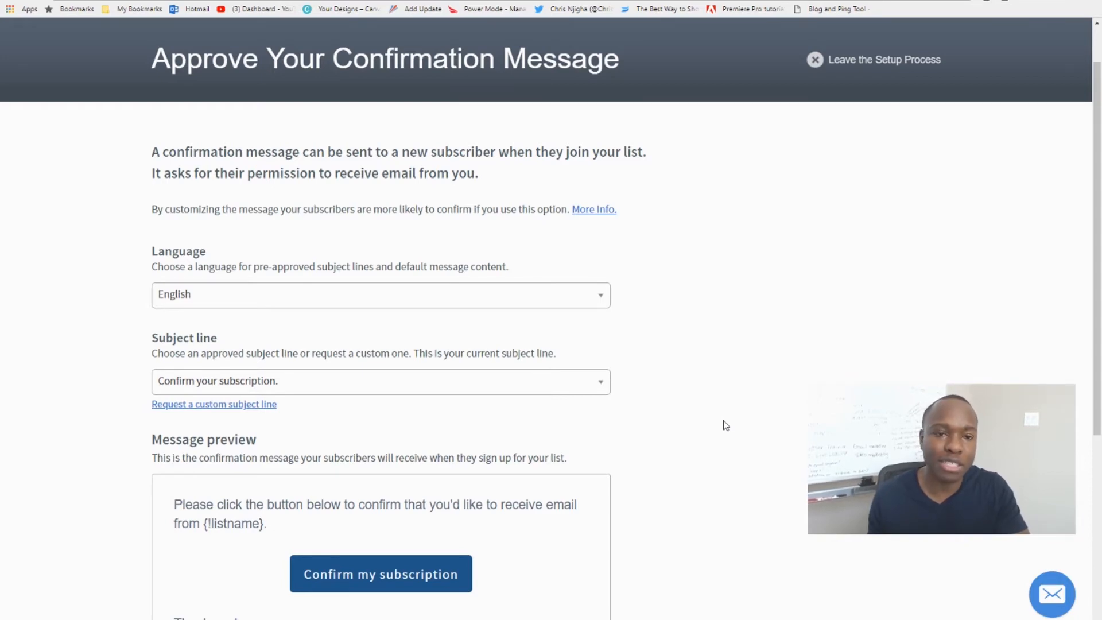
{"action": "scroll", "coordinate": [726, 425], "scroll_direction": "down", "scroll_amount": 1}
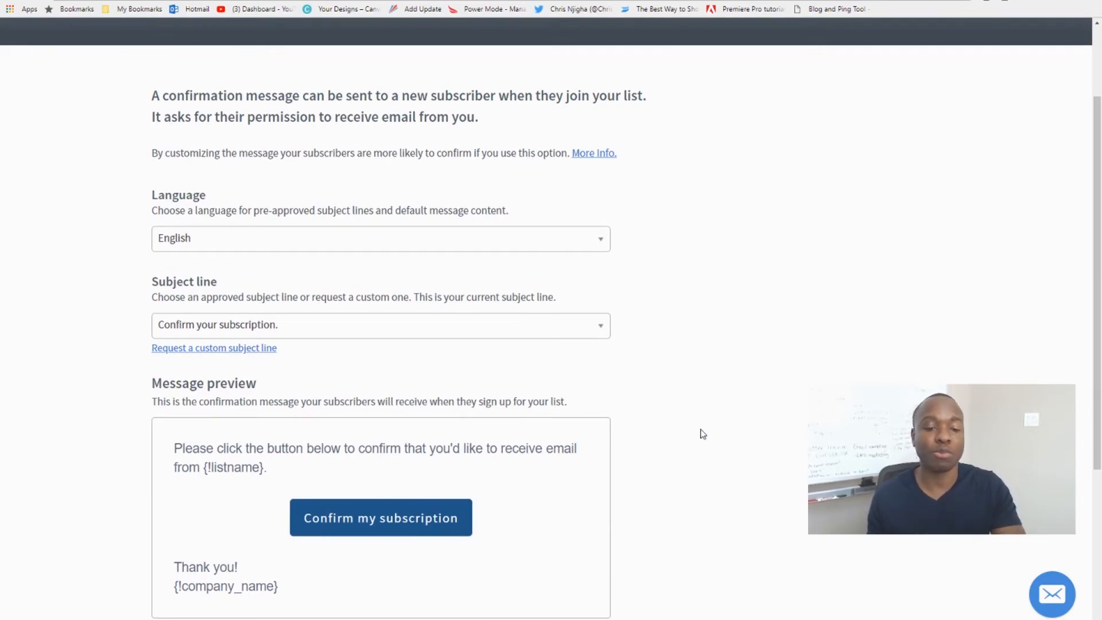
Approve the default confirmation message and create the list.
{"action": "scroll", "coordinate": [704, 427], "scroll_direction": "down", "scroll_amount": 4}
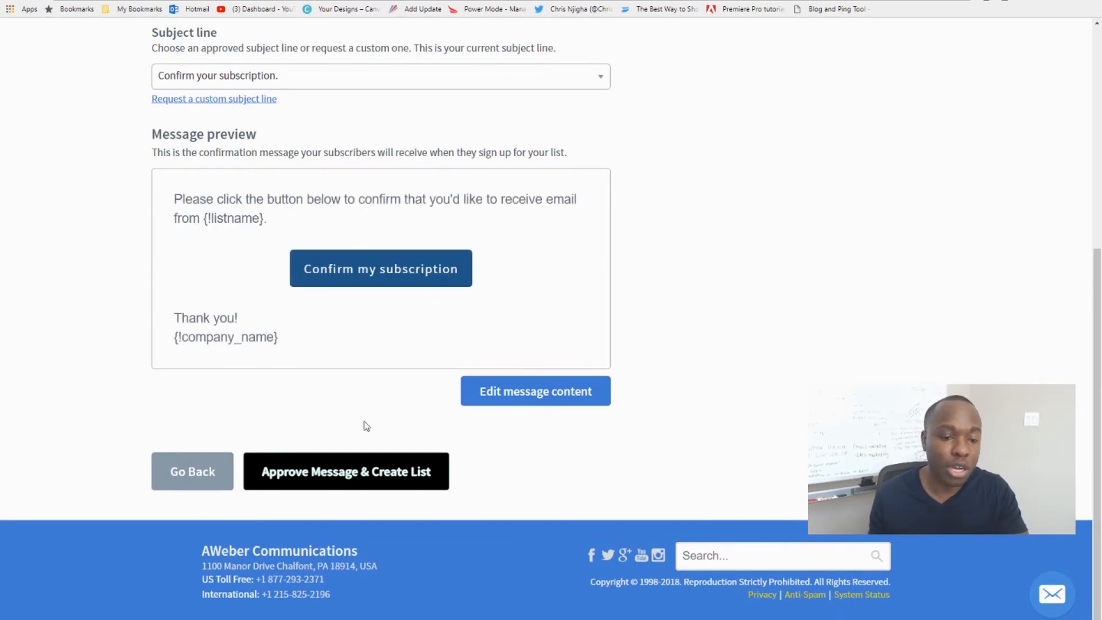
{"action": "left_click", "coordinate": [325, 479]}
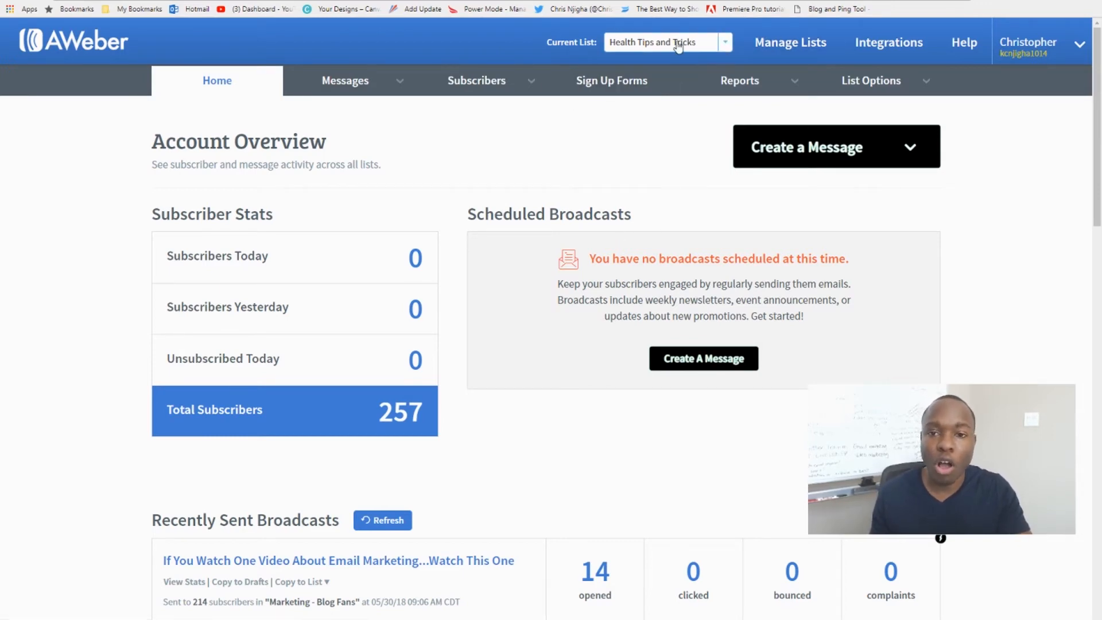
{"action": "left_click", "coordinate": [400, 81]}
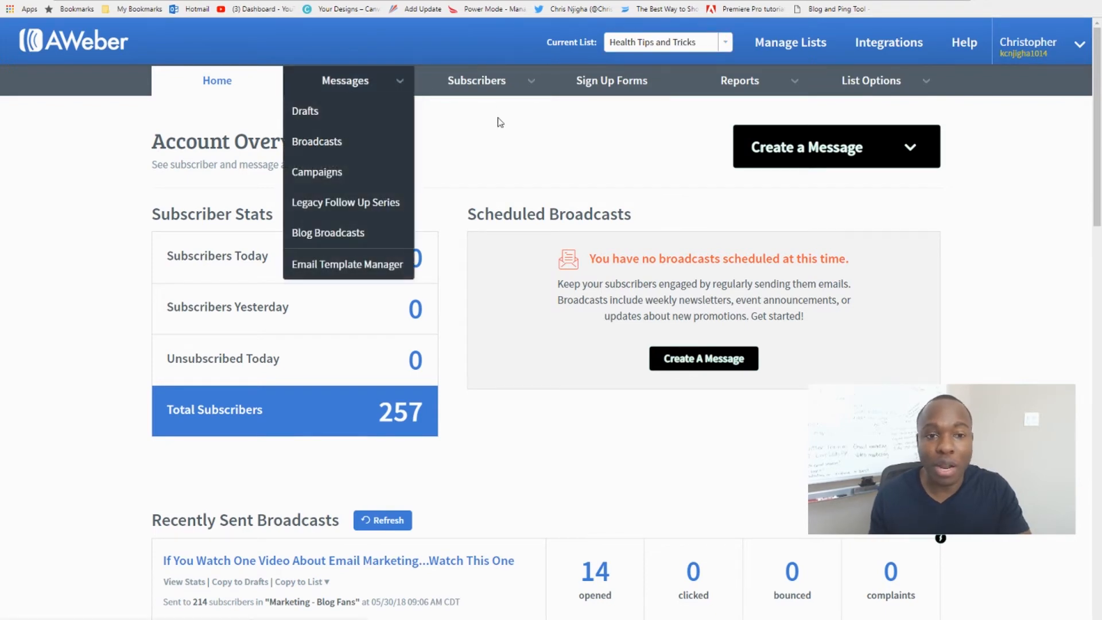
{"action": "left_click", "coordinate": [509, 139]}
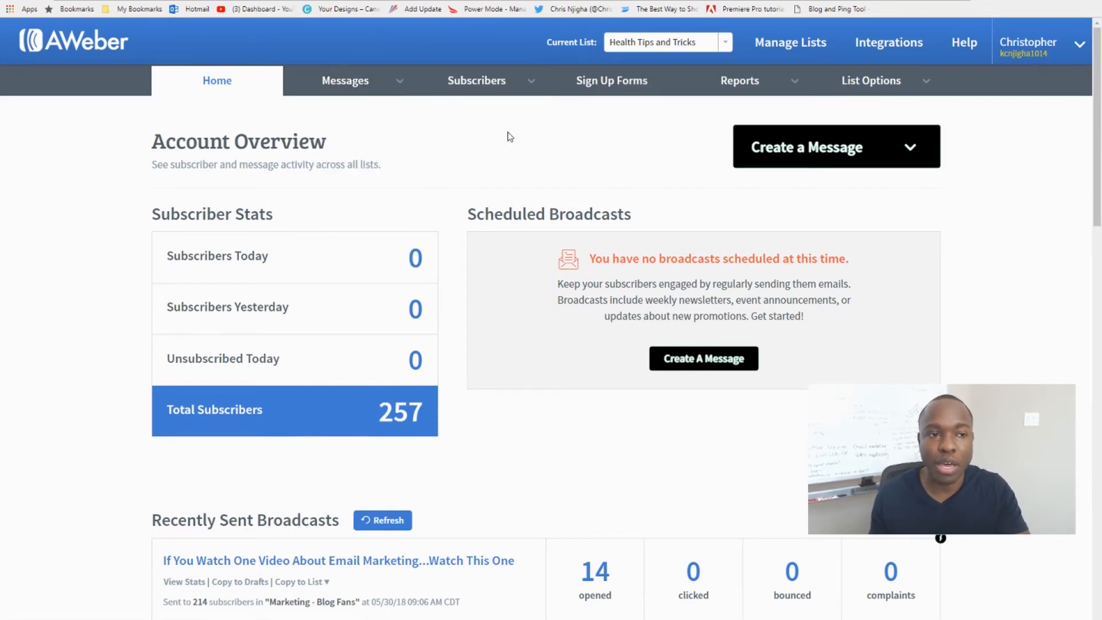
{"action": "left_click", "coordinate": [345, 81]}
{"action": "left_click", "coordinate": [434, 81]}
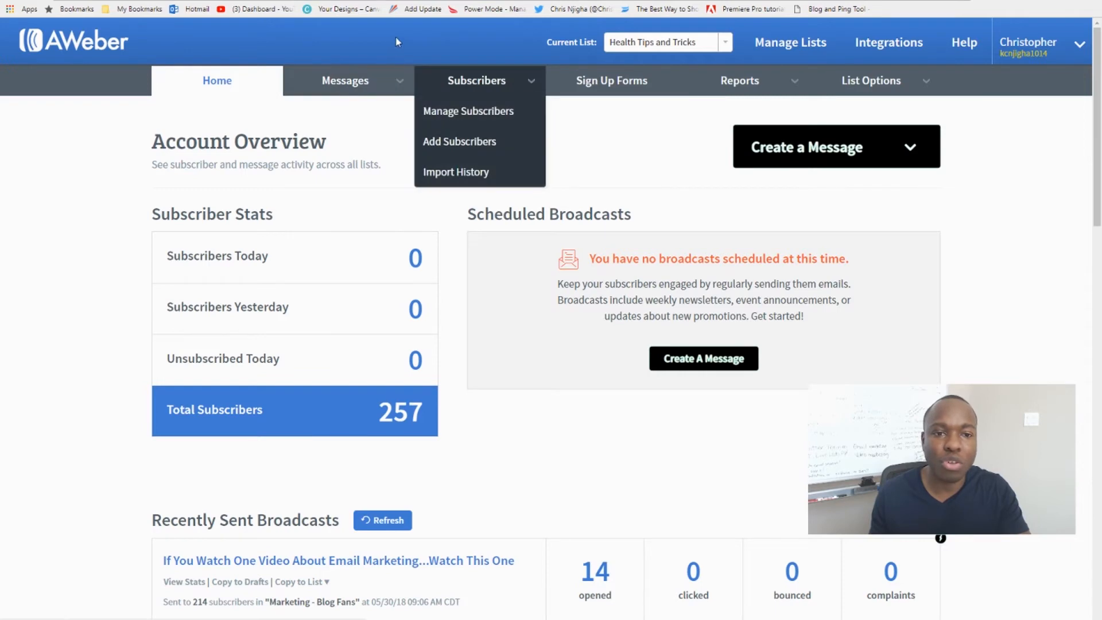
{"action": "left_click", "coordinate": [364, 49]}
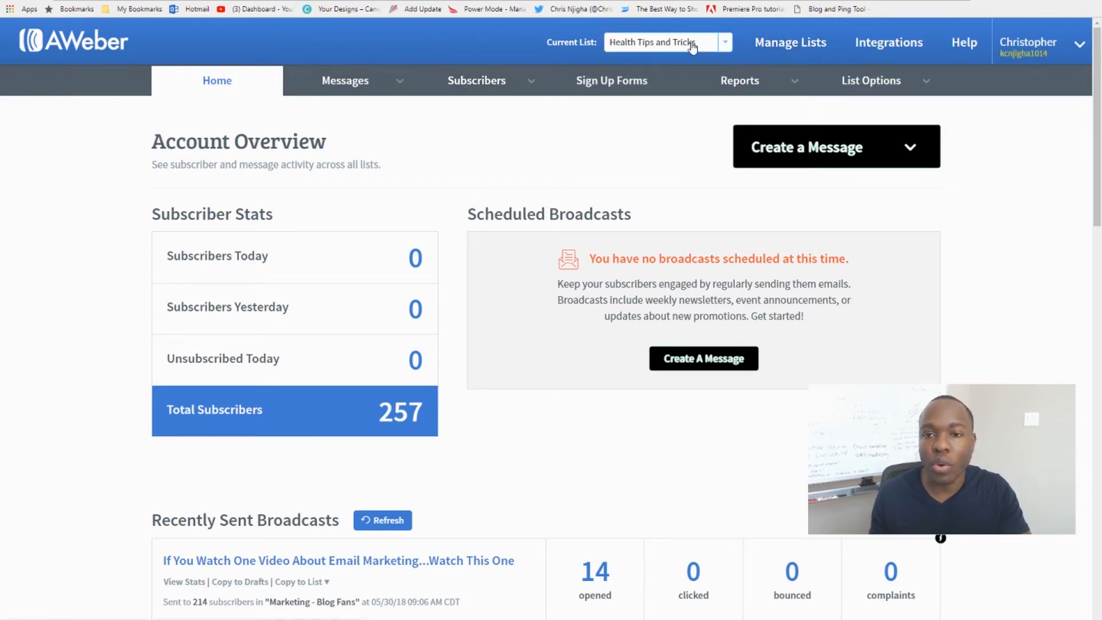
Switch the current list to Marketing - Blog Fans.
{"action": "left_click", "coordinate": [726, 46]}
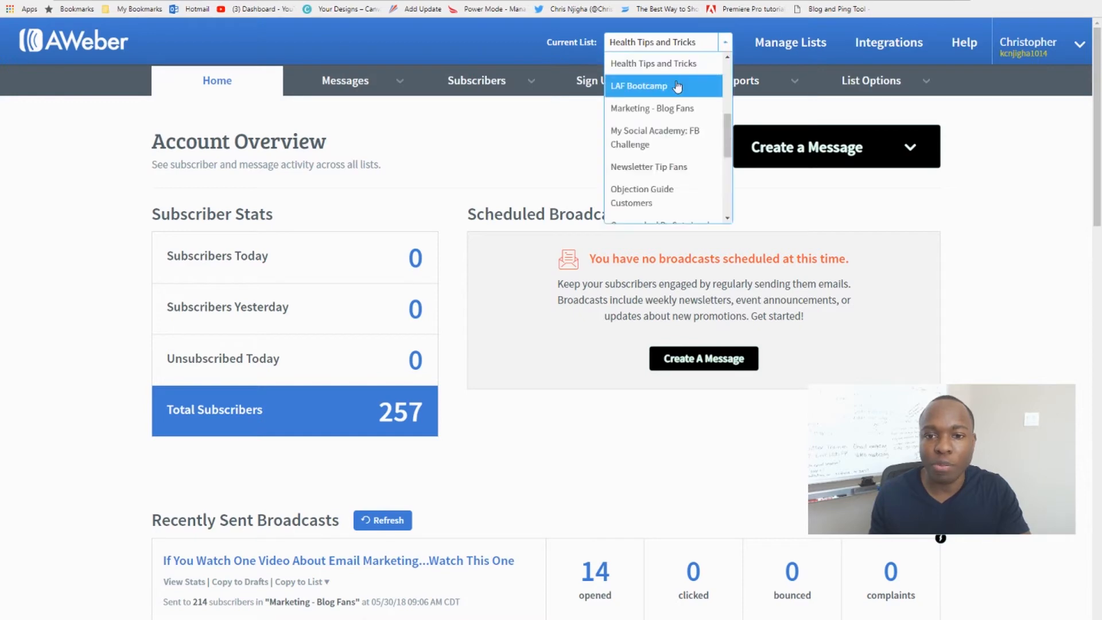
{"action": "left_click", "coordinate": [681, 113]}
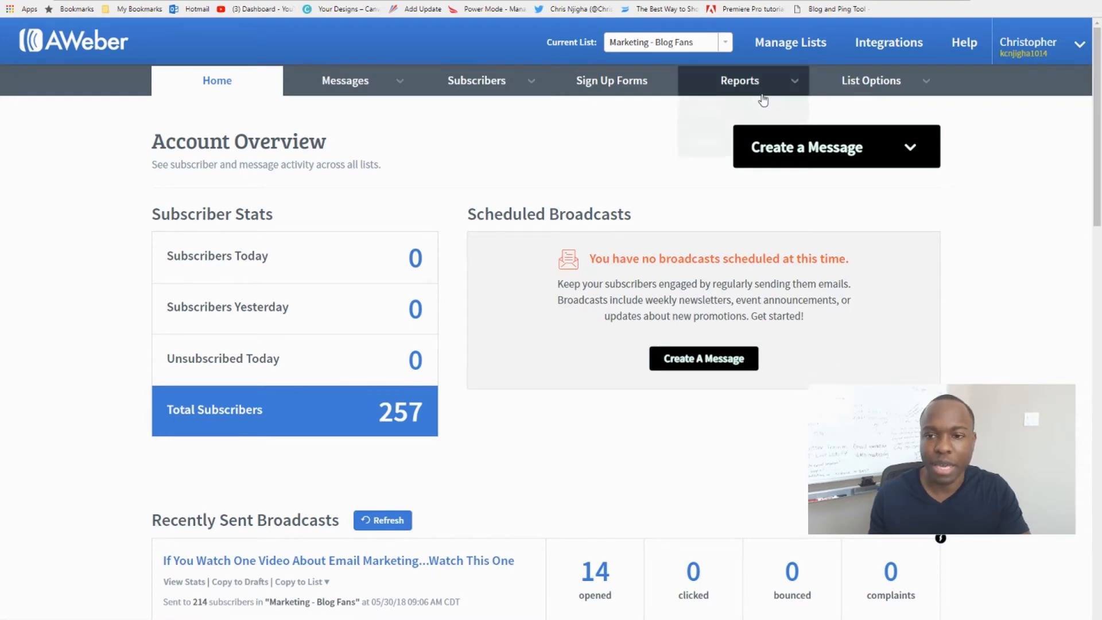
{"action": "mouse_move", "coordinate": [902, 84]}
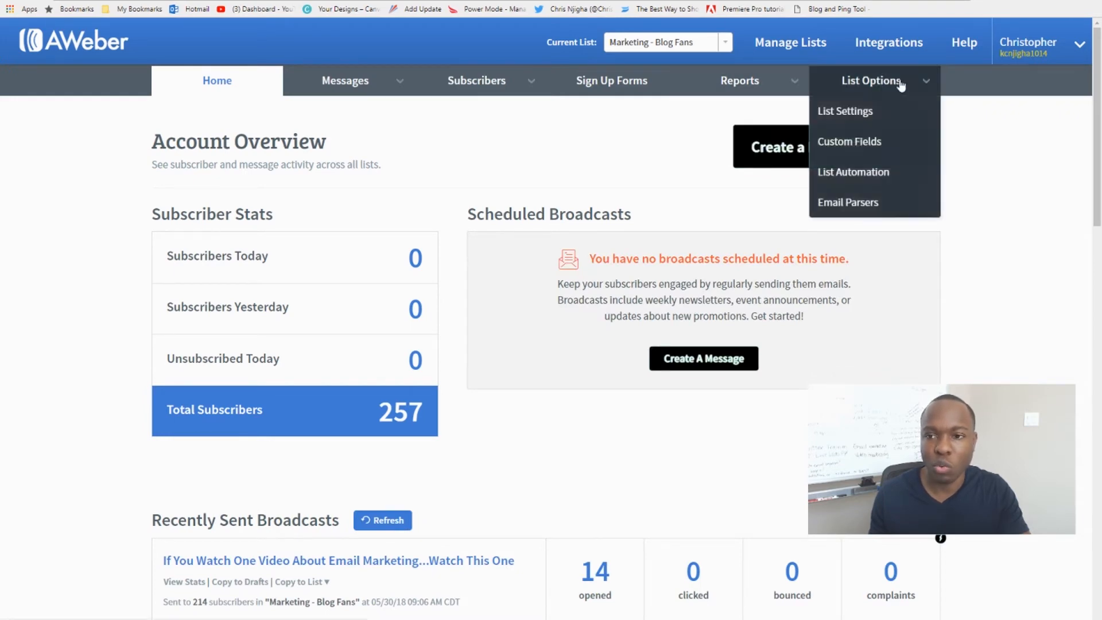
{"action": "right_click", "coordinate": [787, 48]}
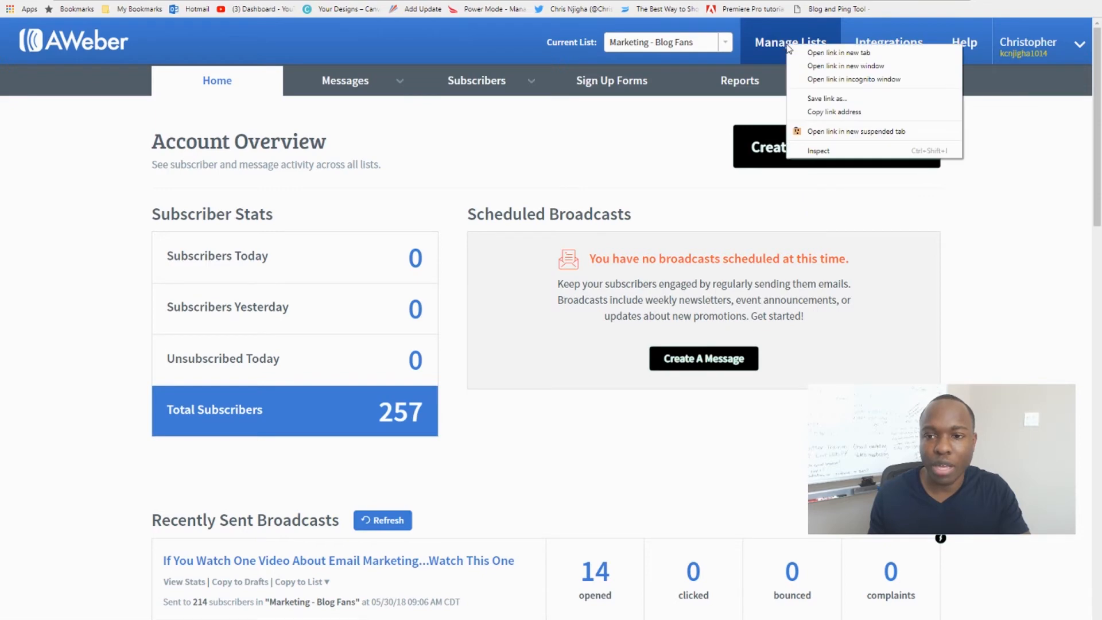
{"action": "left_click", "coordinate": [856, 67]}
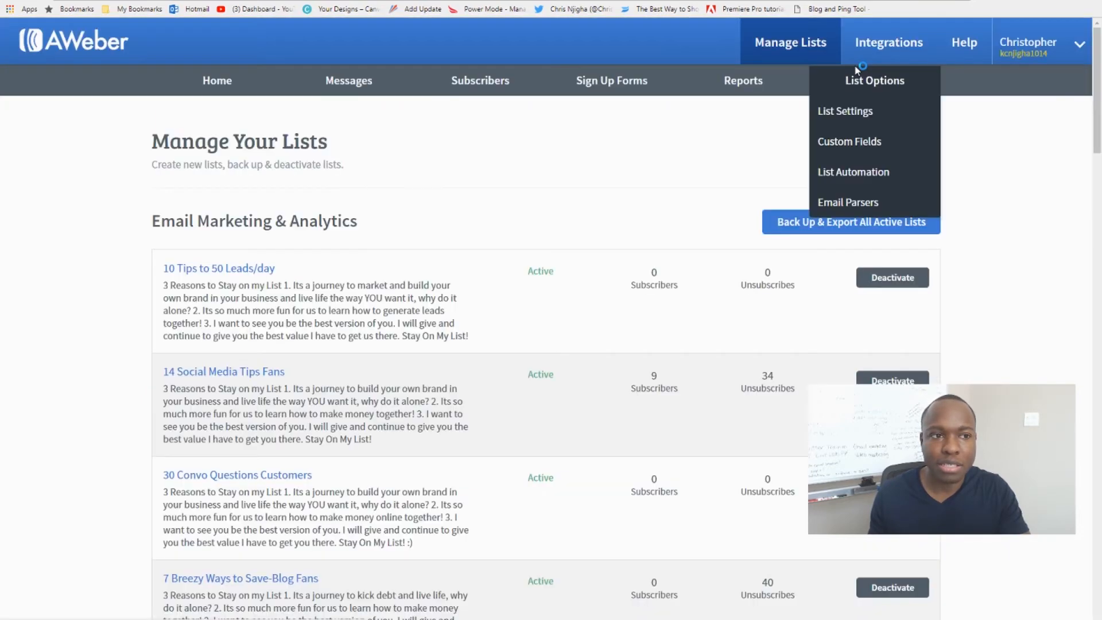
{"action": "left_click", "coordinate": [1086, 1]}
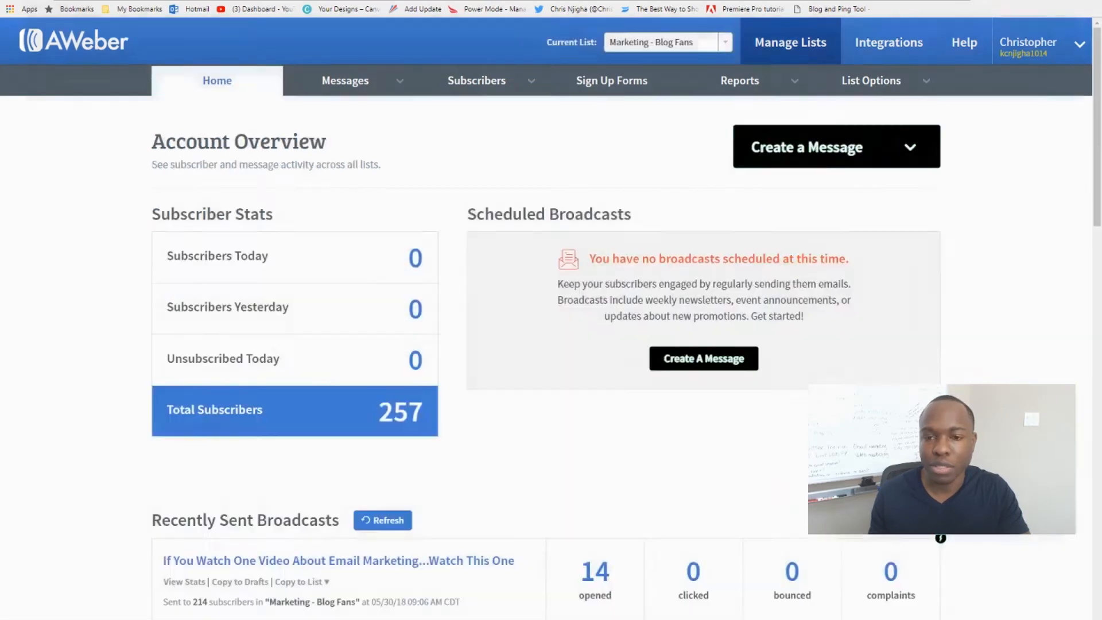
Open the Manage Lists page in a separate browser tab and switch to it.
{"action": "right_click", "coordinate": [785, 46]}
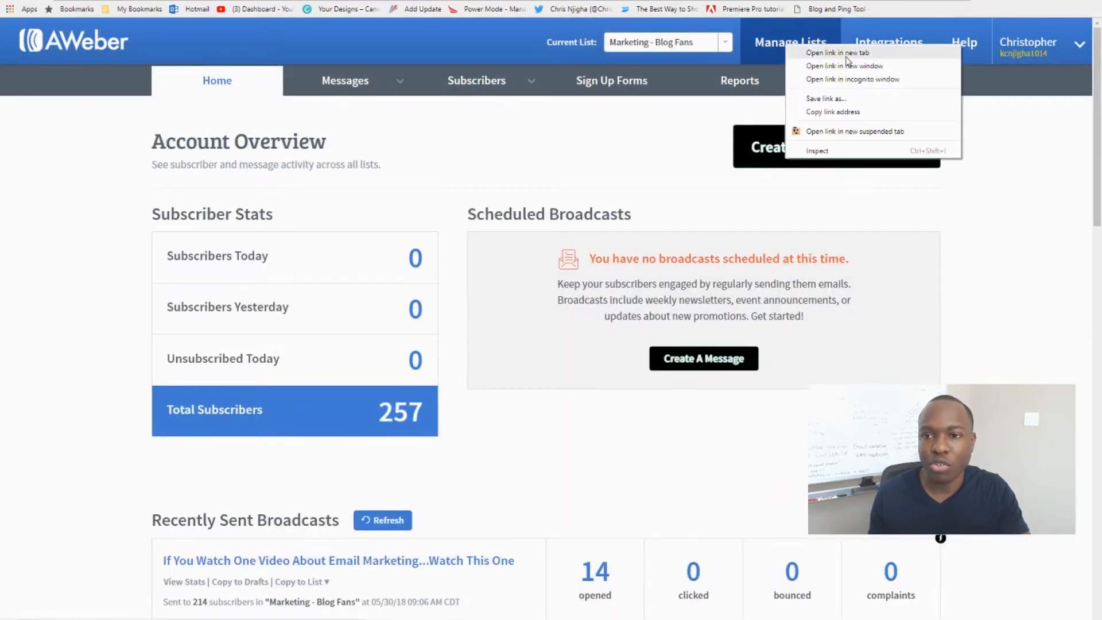
{"action": "left_click", "coordinate": [846, 59]}
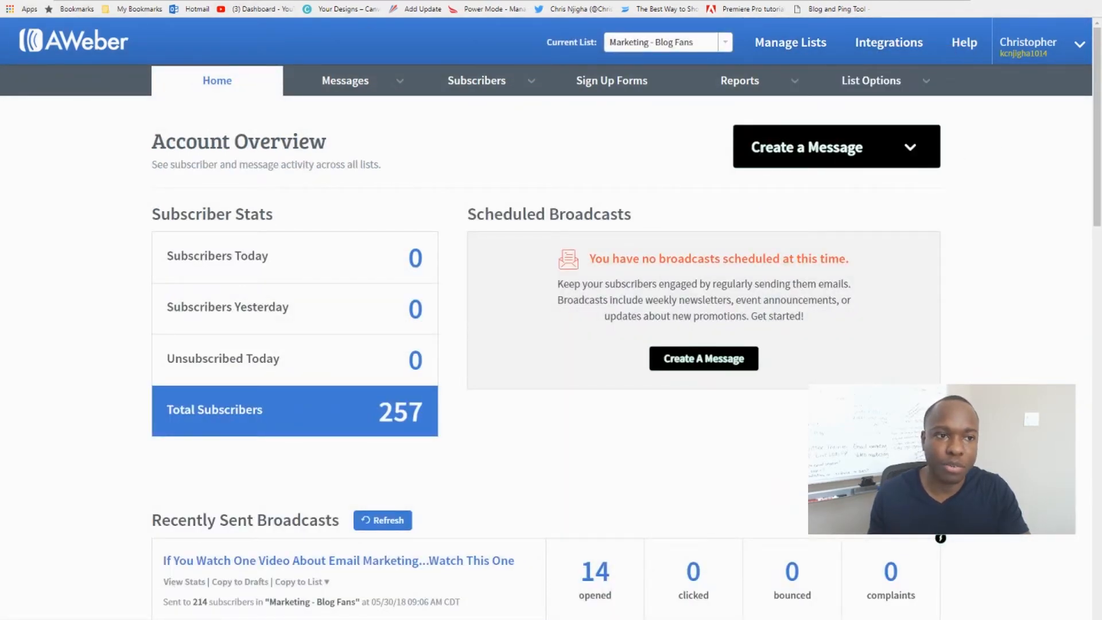
{"action": "left_click", "coordinate": [321, 1]}
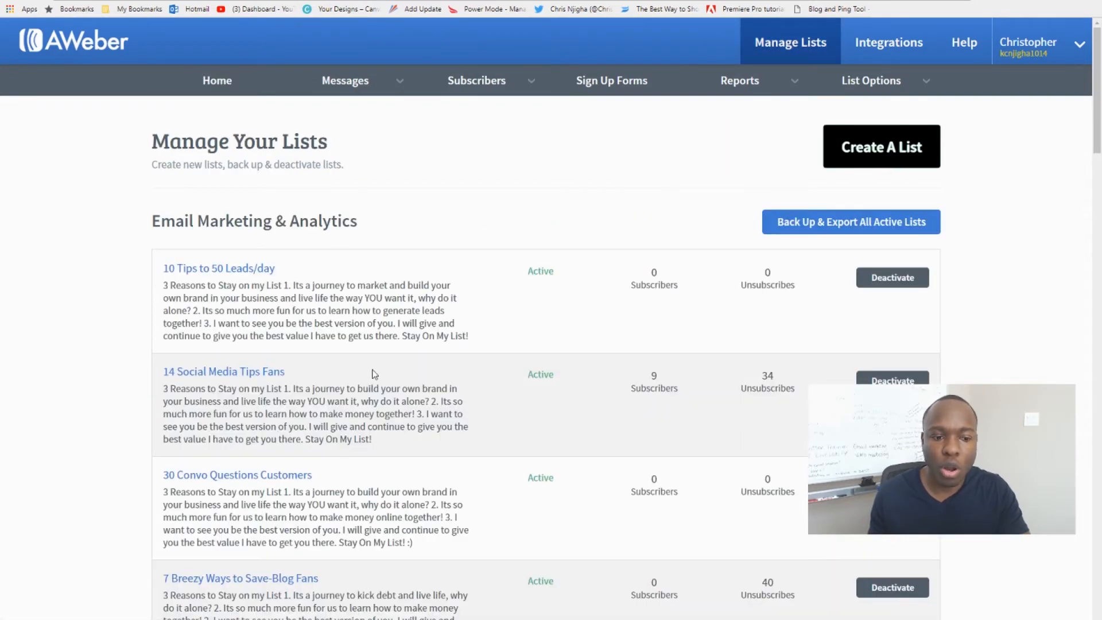
Find the Health Tips and Tricks list among the active lists and open its settings.
{"action": "scroll", "coordinate": [408, 352], "scroll_direction": "down", "scroll_amount": 8}
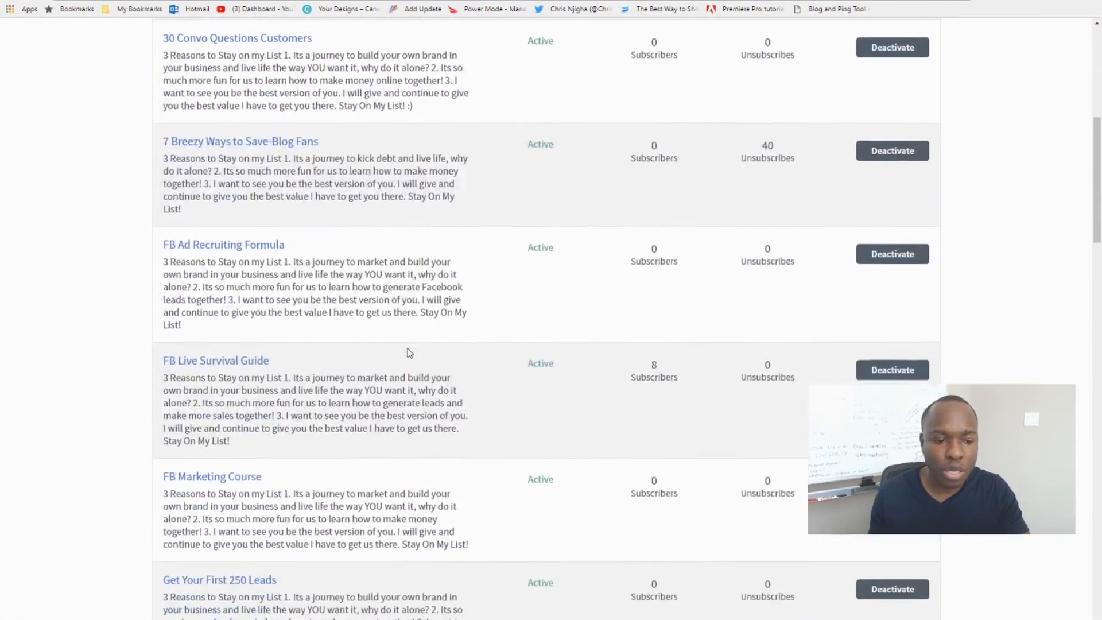
{"action": "scroll", "coordinate": [408, 352], "scroll_direction": "down", "scroll_amount": 6}
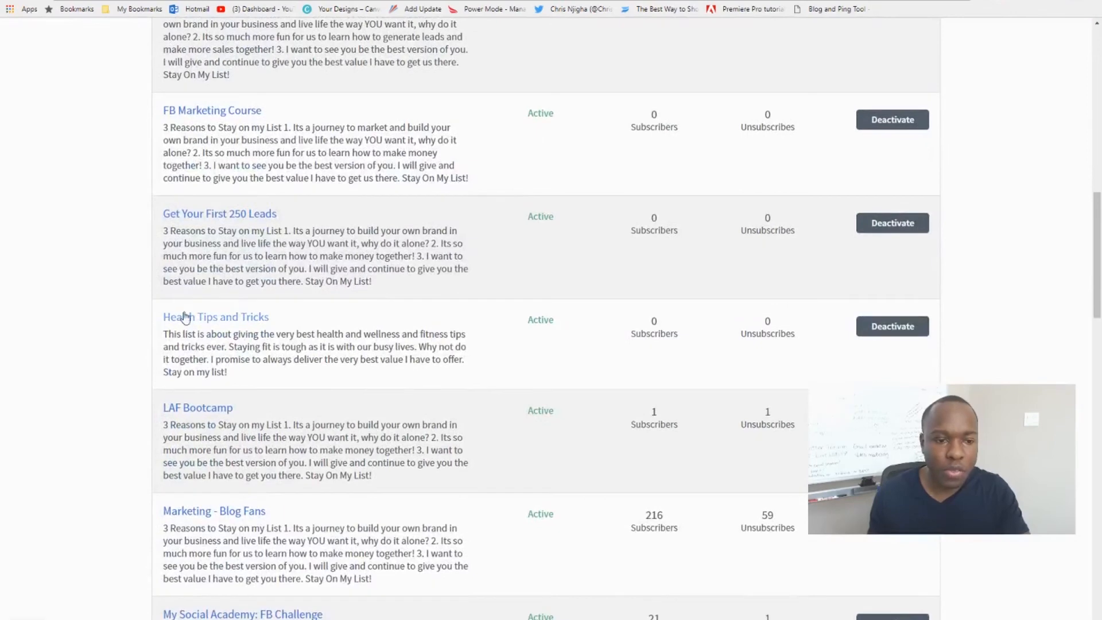
{"action": "left_click", "coordinate": [234, 322]}
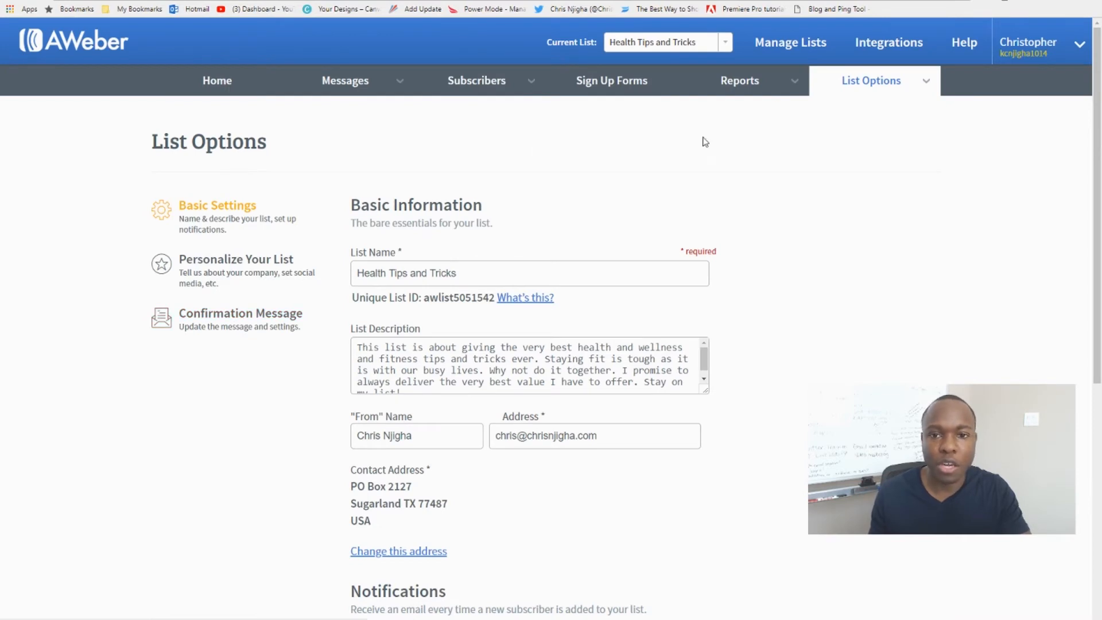
{"action": "mouse_move", "coordinate": [780, 269]}
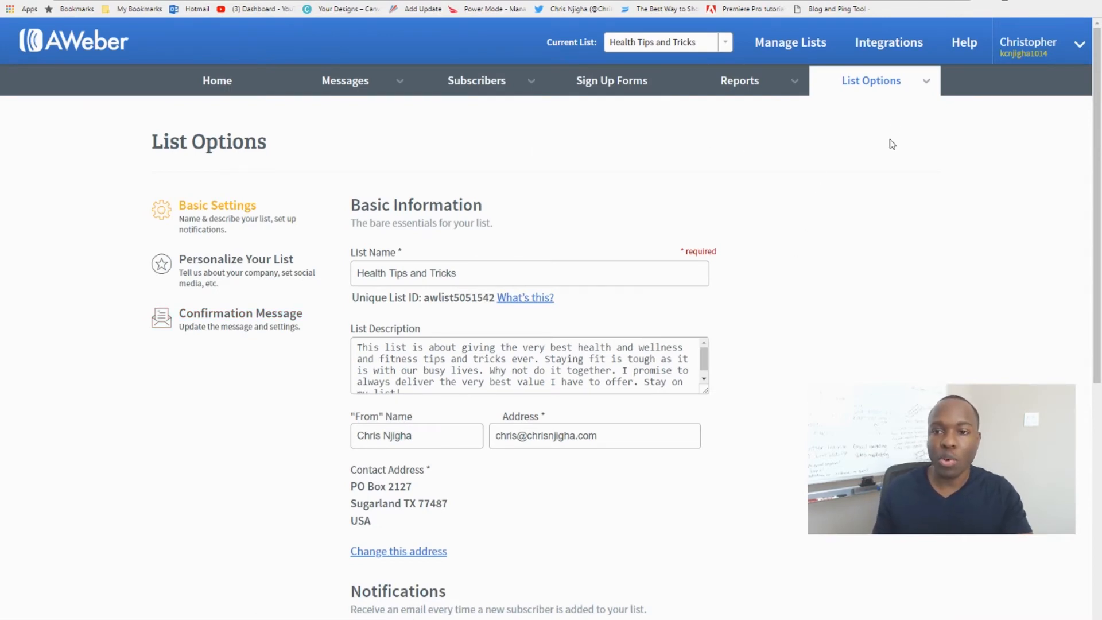
Open the List Options page for Marketing - Blog Fans in the original tab, and return to the Health Tips and Tricks settings.
{"action": "mouse_move", "coordinate": [883, 83]}
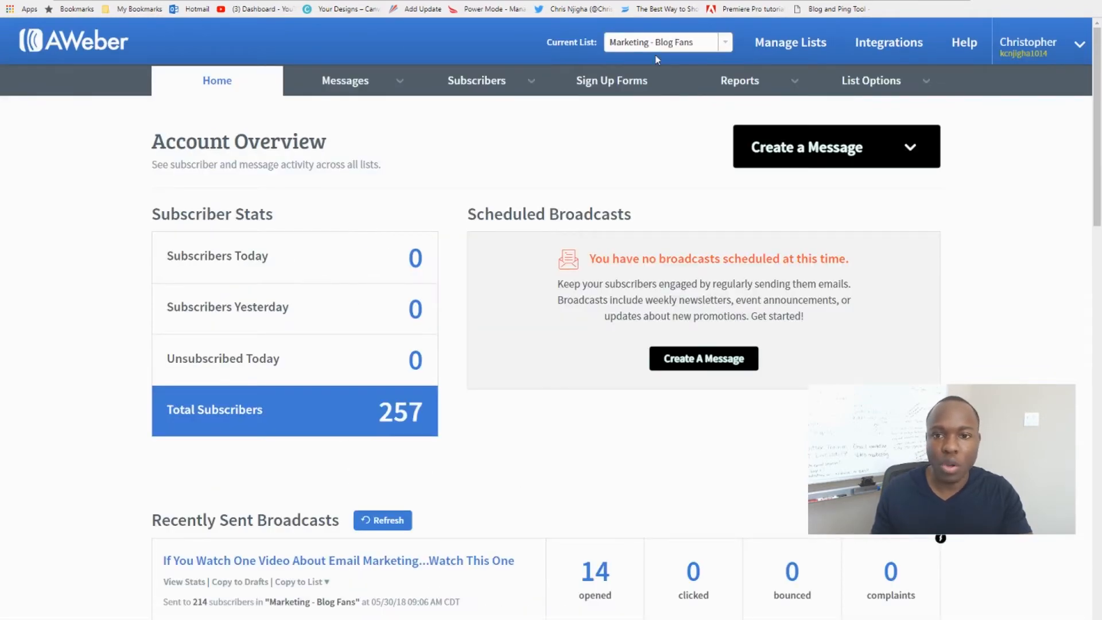
{"action": "left_click", "coordinate": [868, 84]}
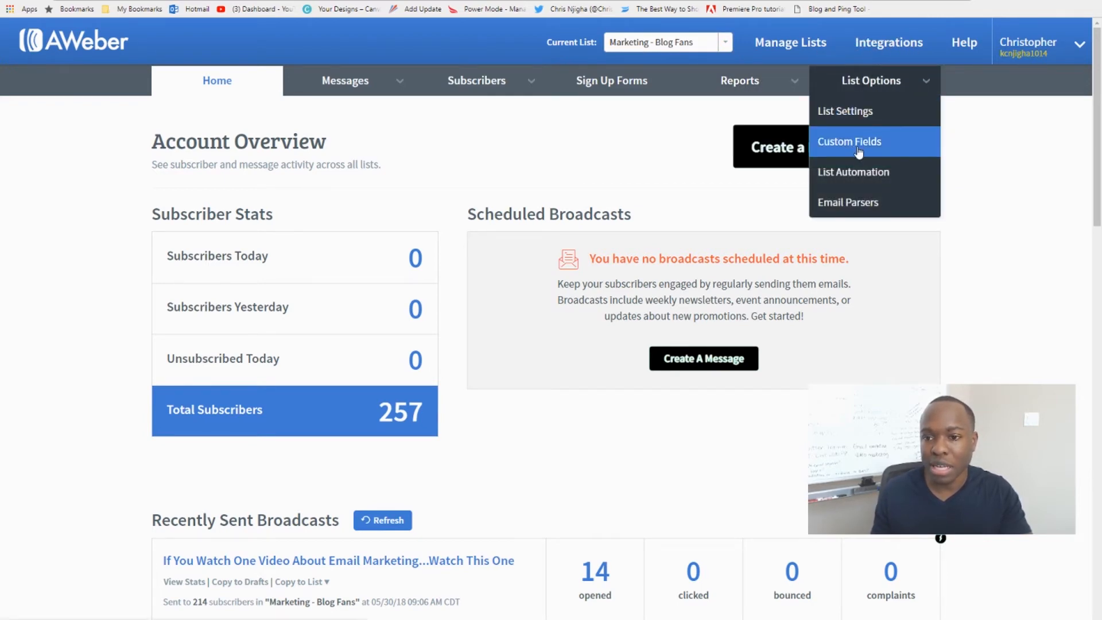
{"action": "left_click", "coordinate": [867, 83]}
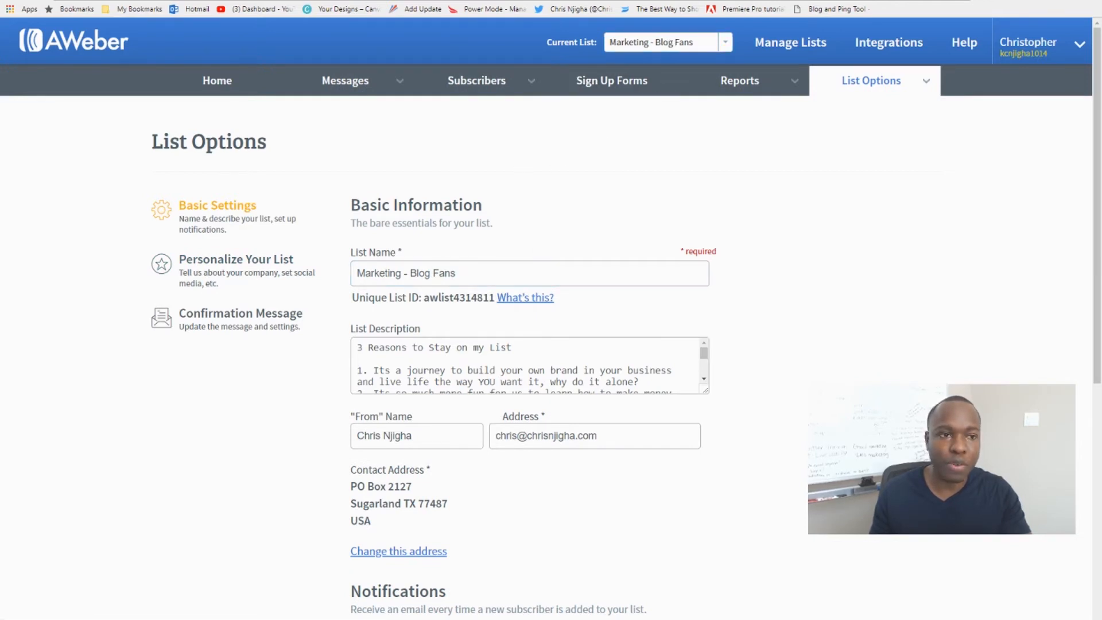
{"action": "key", "text": "ctrl+Tab"}
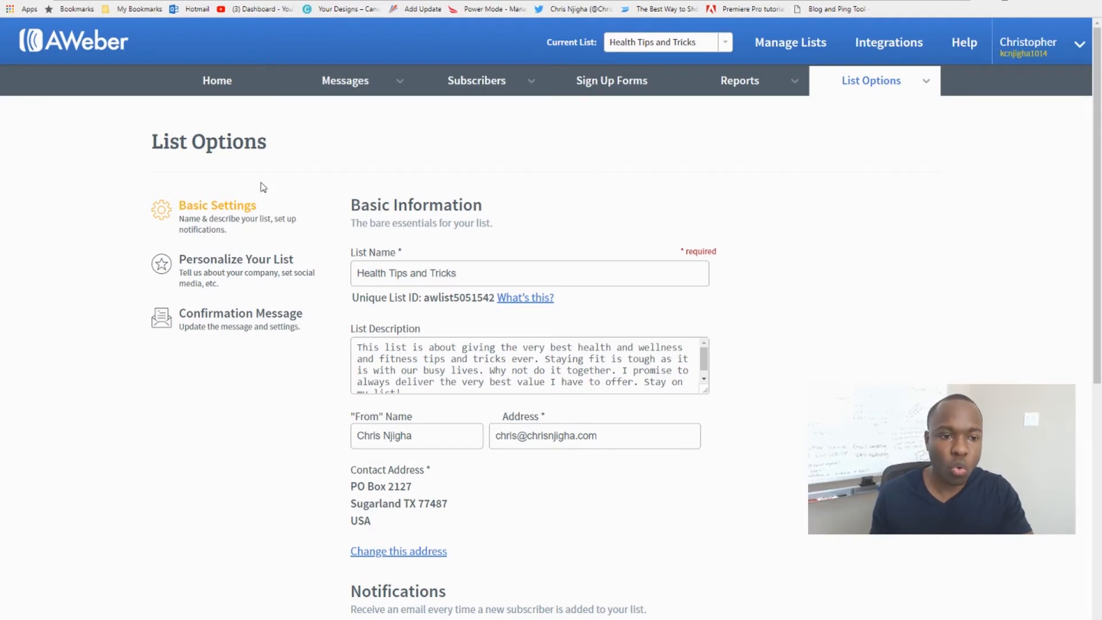
Examine the list name, unique list ID and list description in the basic settings of Health Tips and Tricks.
{"action": "scroll", "coordinate": [262, 183], "scroll_direction": "down", "scroll_amount": 1}
{"action": "scroll", "coordinate": [252, 189], "scroll_direction": "up", "scroll_amount": 1}
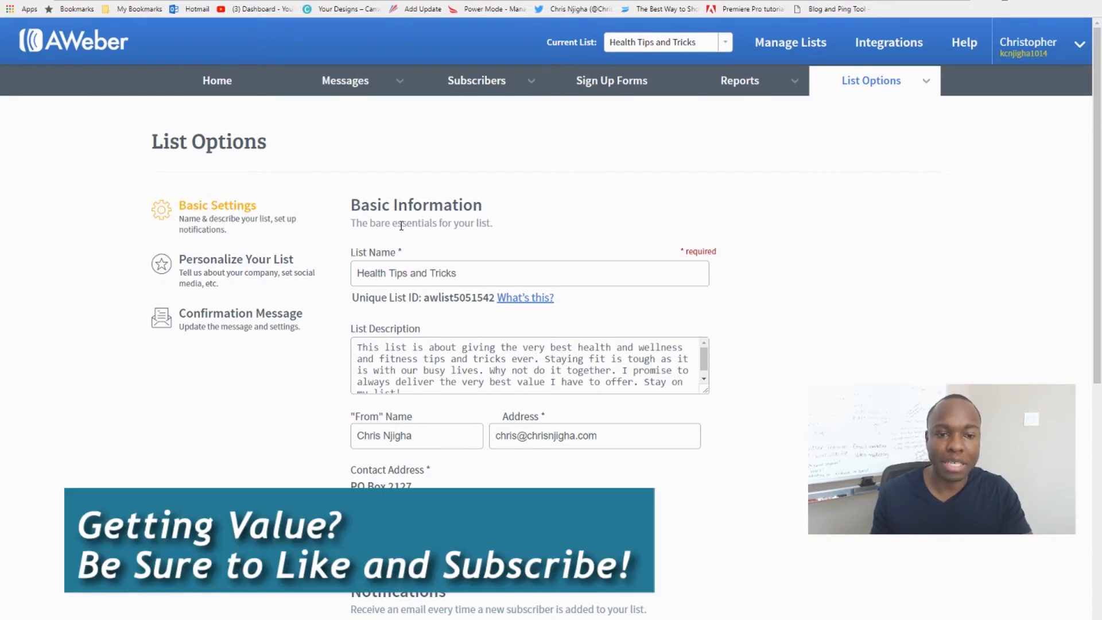
{"action": "scroll", "coordinate": [421, 222], "scroll_direction": "down", "scroll_amount": 1}
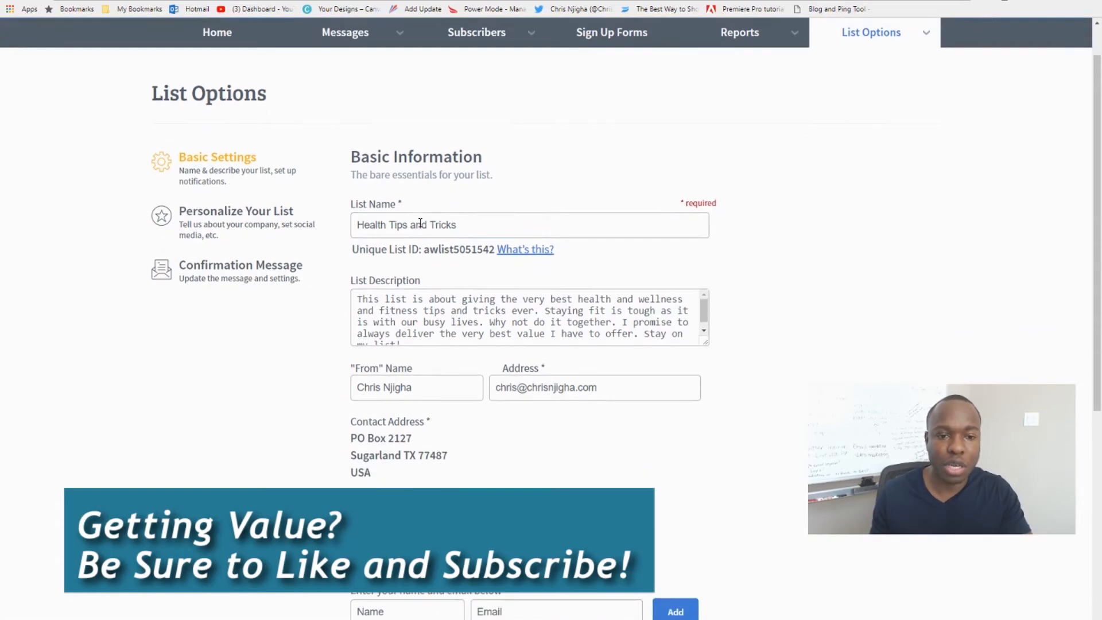
{"action": "left_click", "coordinate": [381, 221]}
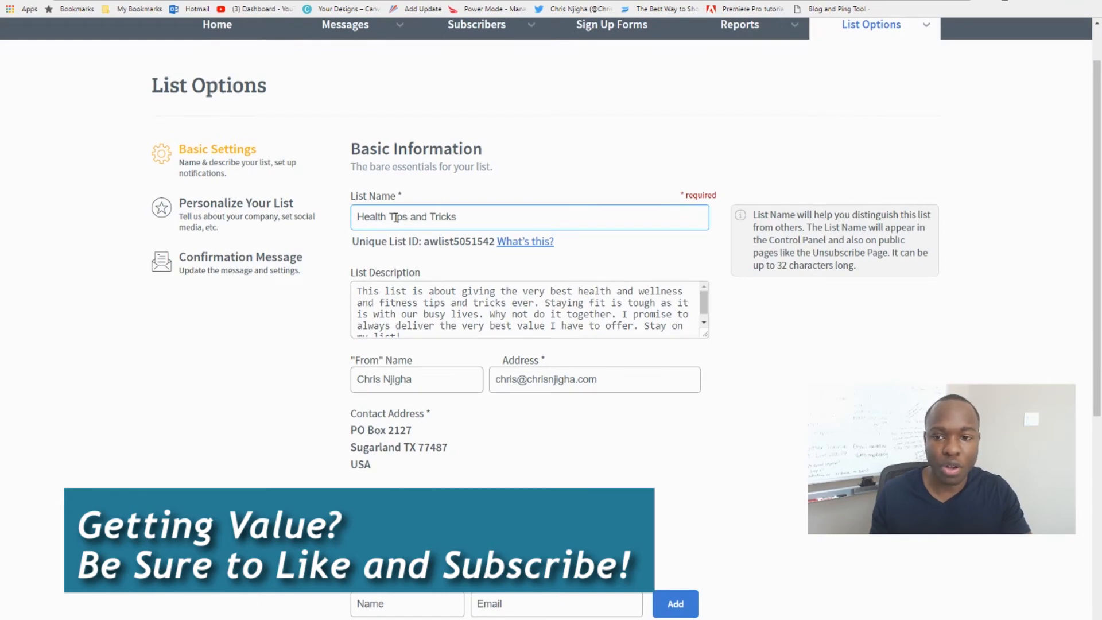
{"action": "scroll", "coordinate": [402, 207], "scroll_direction": "down", "scroll_amount": 1}
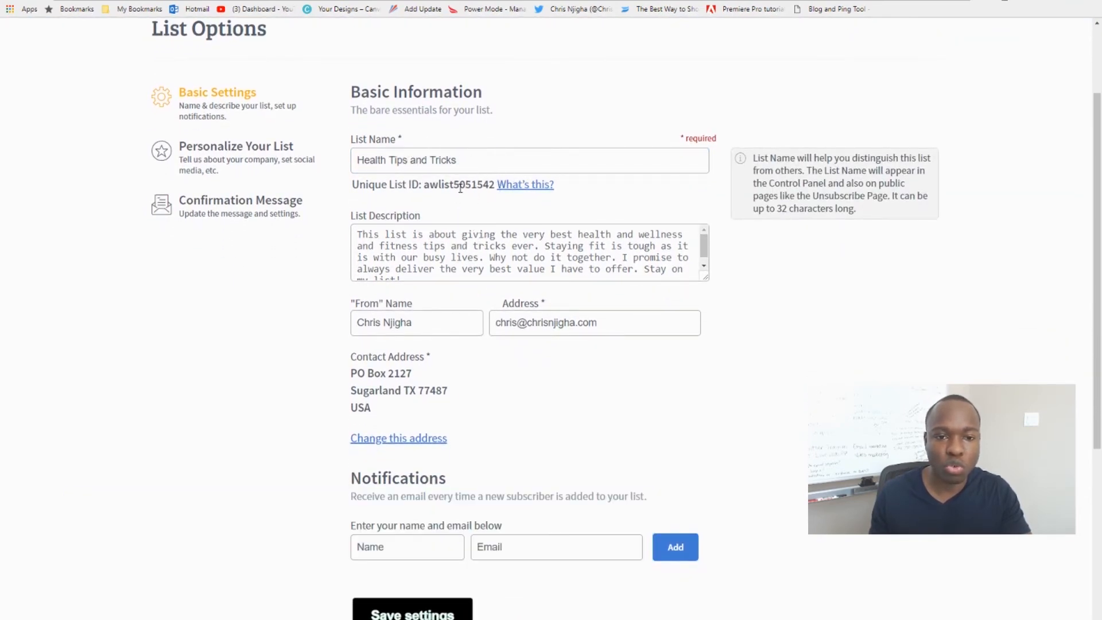
{"action": "left_click", "coordinate": [459, 187]}
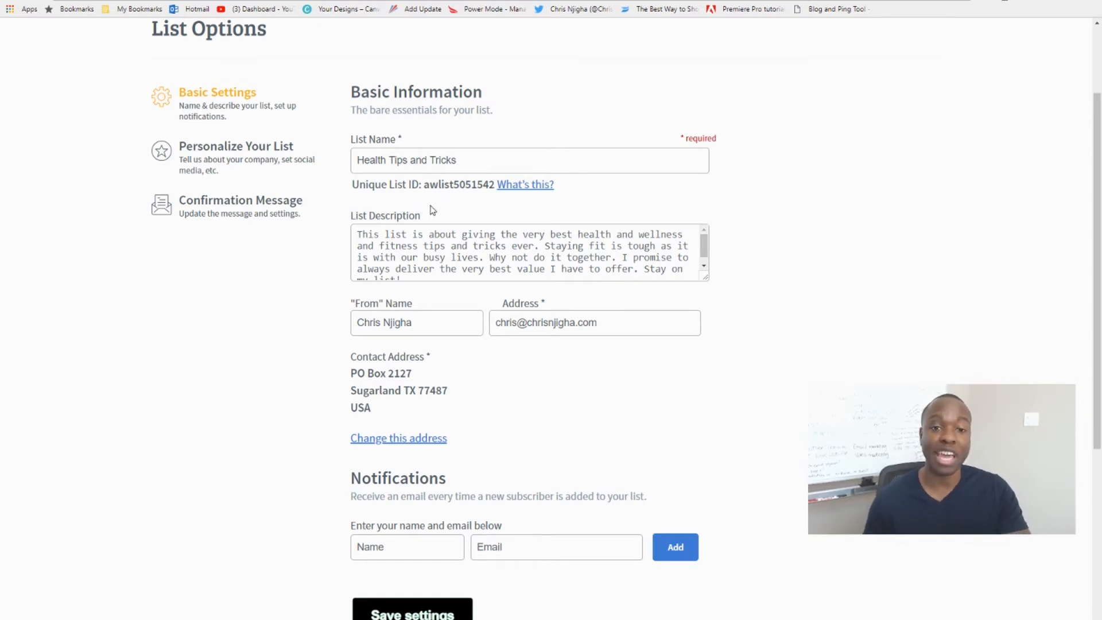
{"action": "mouse_move", "coordinate": [466, 191]}
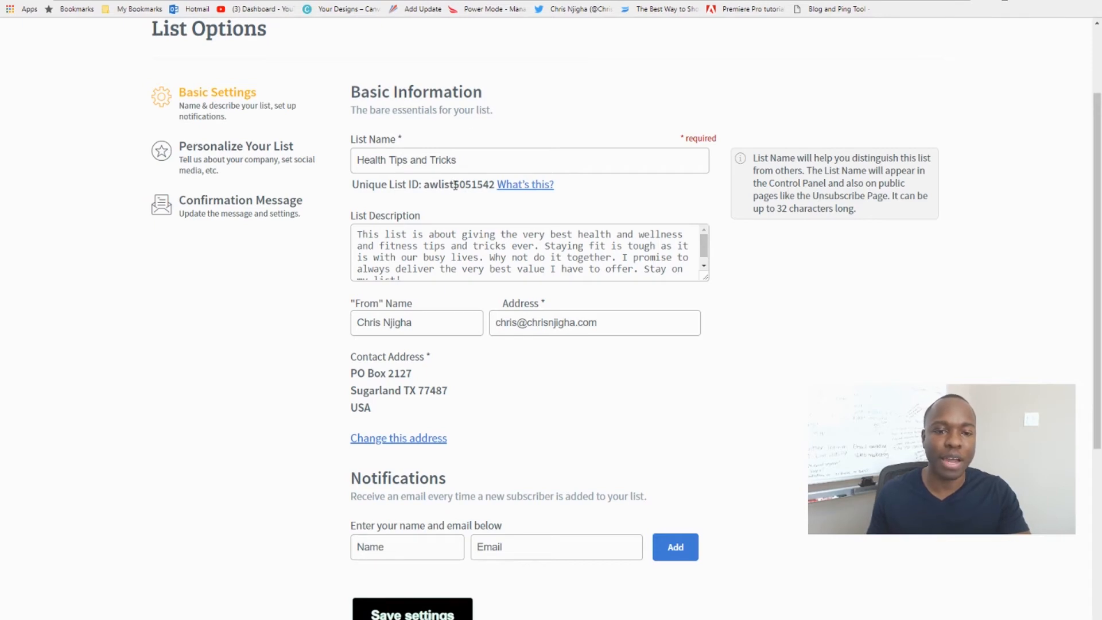
{"action": "mouse_move", "coordinate": [376, 217]}
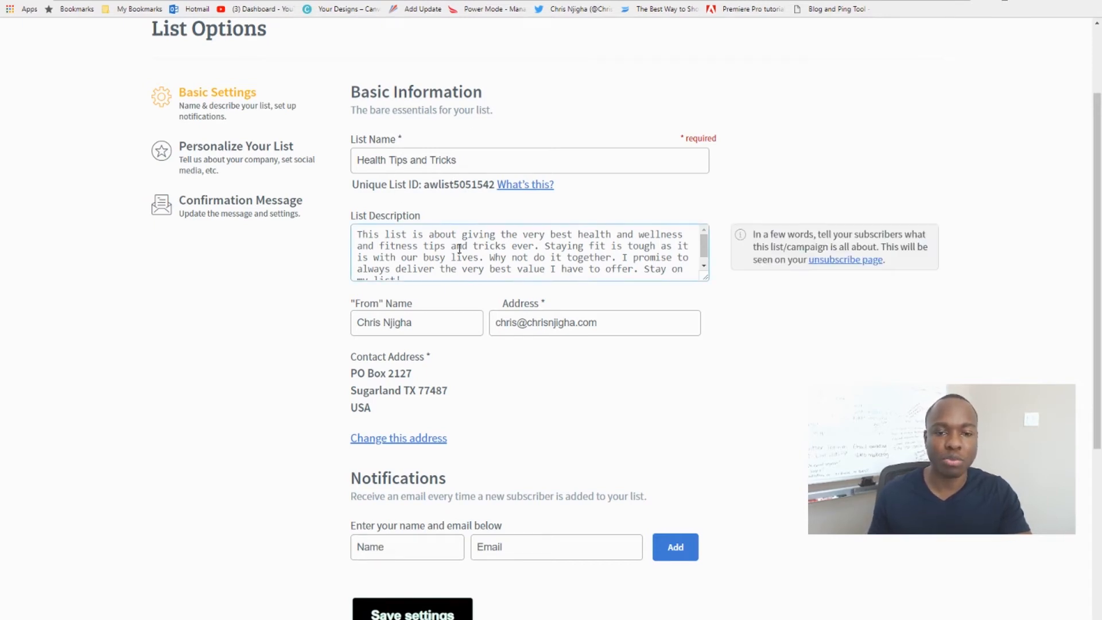
{"action": "key", "text": "ctrl"}
{"action": "key", "text": "ctrl"}
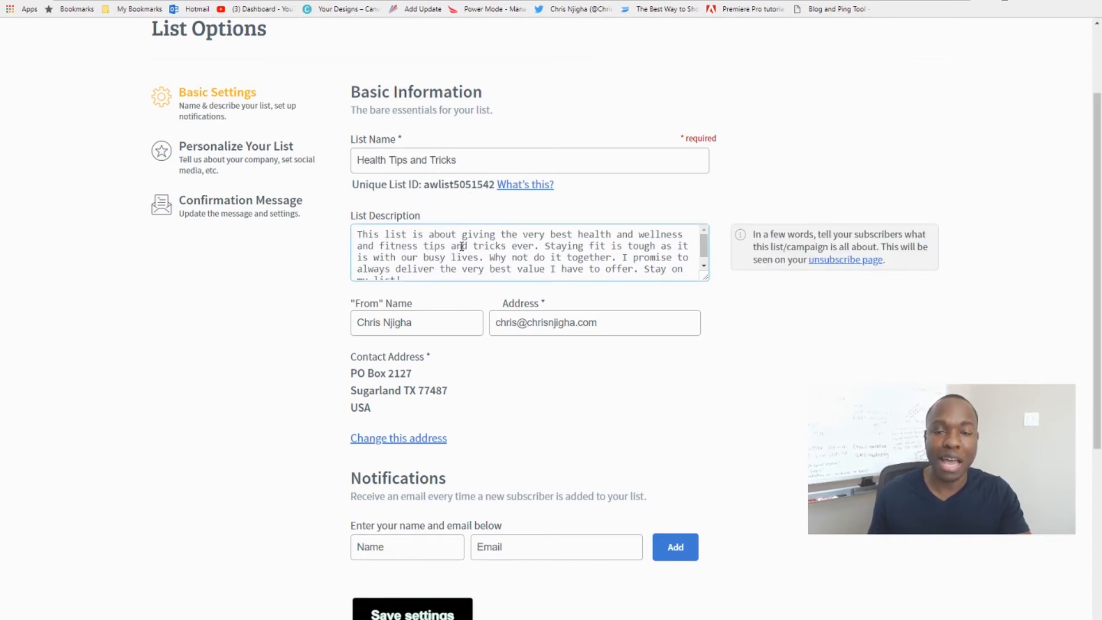
Examine the sender name and address, the contact address and the new-subscriber notification fields of the list.
{"action": "scroll", "coordinate": [319, 304], "scroll_direction": "down", "scroll_amount": 2}
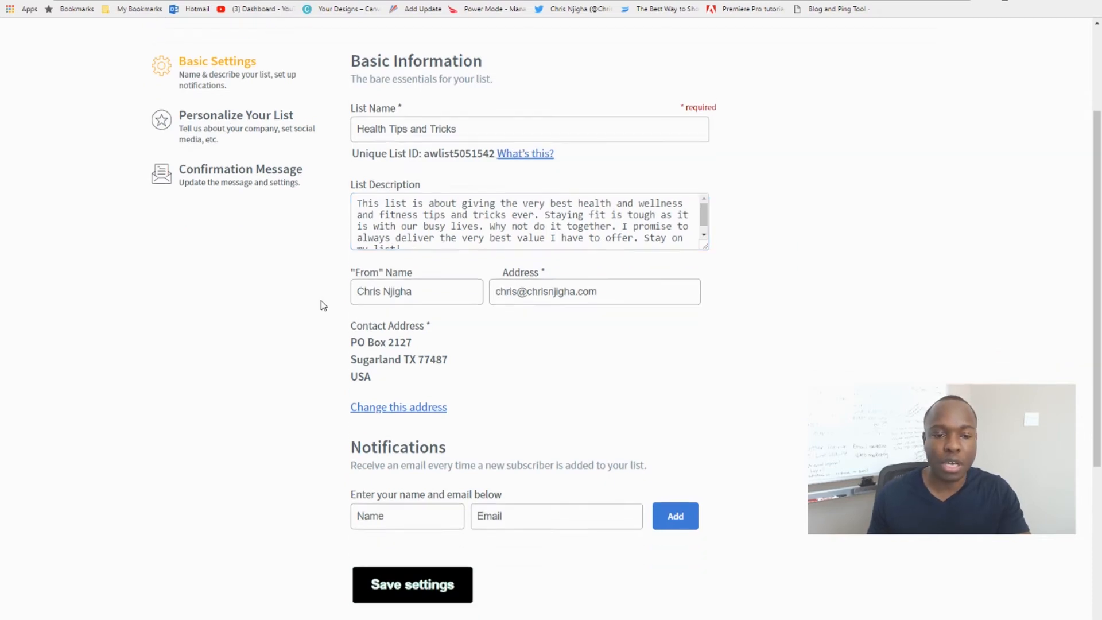
{"action": "left_click", "coordinate": [417, 214]}
{"action": "key", "text": "ctrl"}
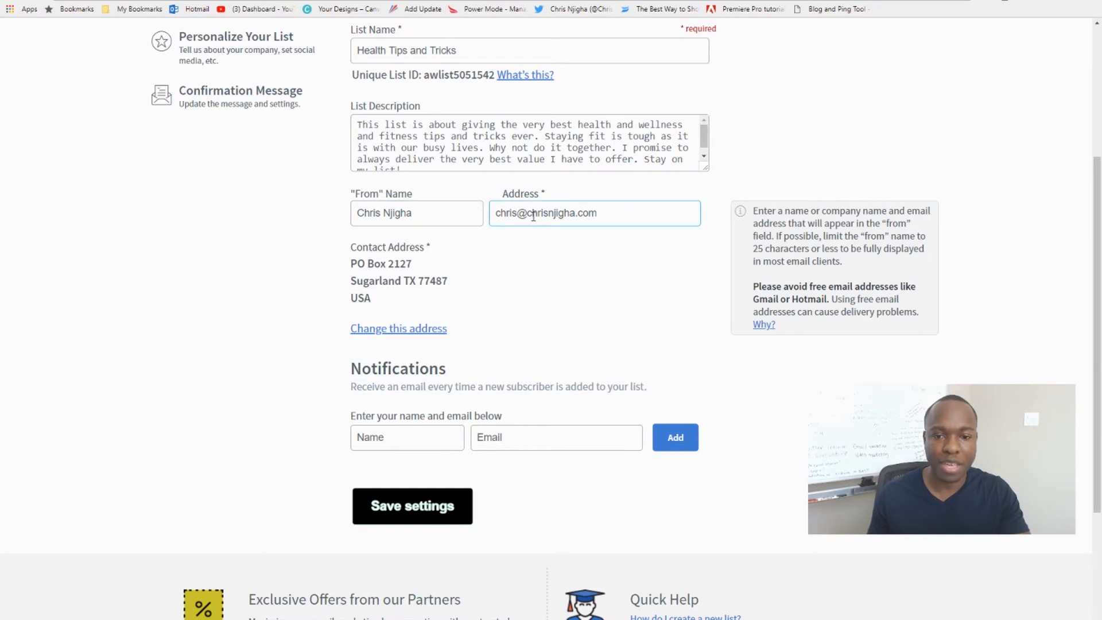
{"action": "key", "text": "ctrl"}
{"action": "mouse_move", "coordinate": [409, 263]}
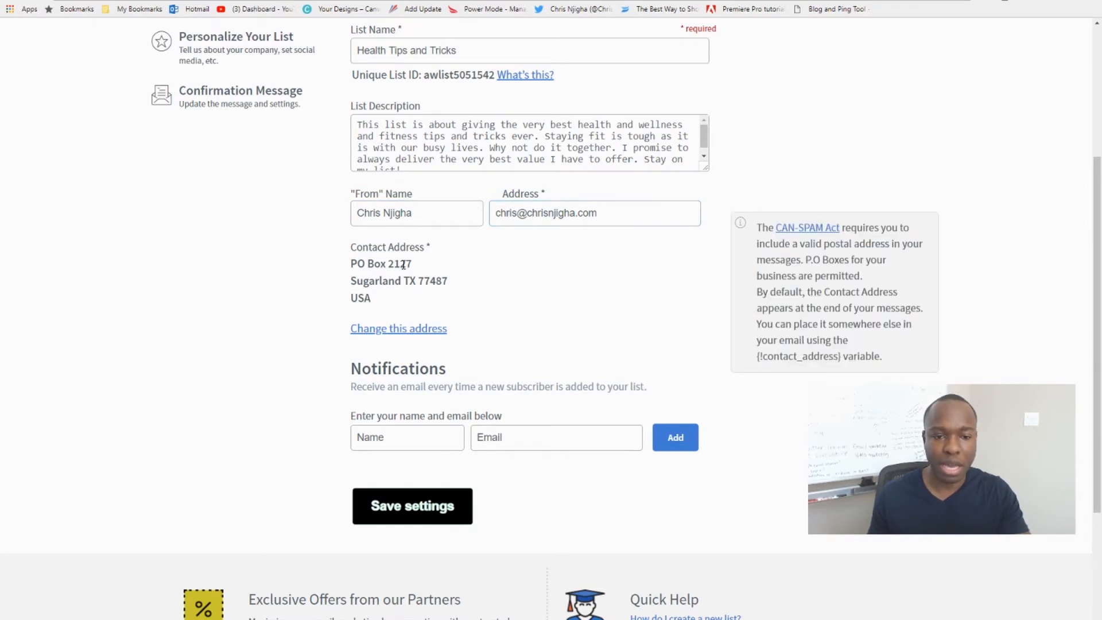
{"action": "scroll", "coordinate": [393, 270], "scroll_direction": "down", "scroll_amount": 2}
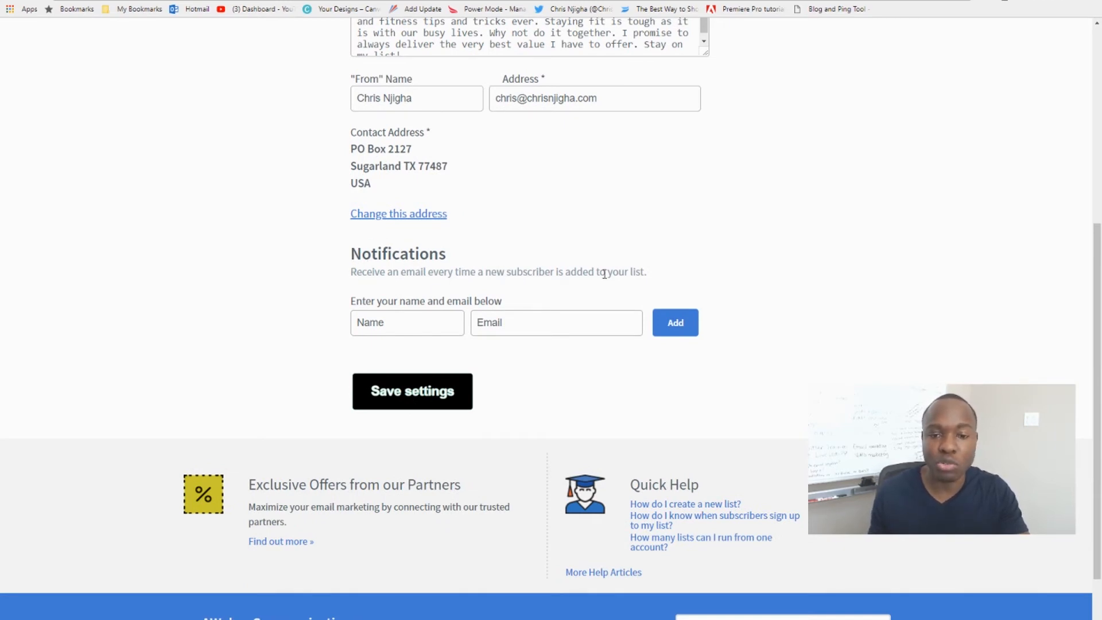
{"action": "left_click", "coordinate": [419, 324]}
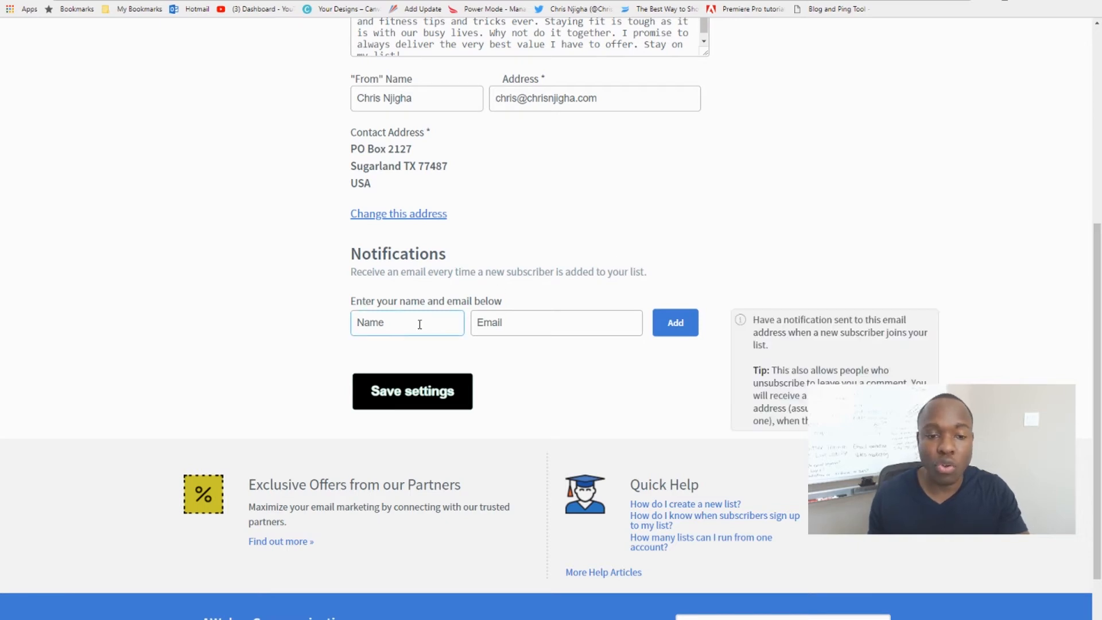
{"action": "left_click", "coordinate": [520, 313]}
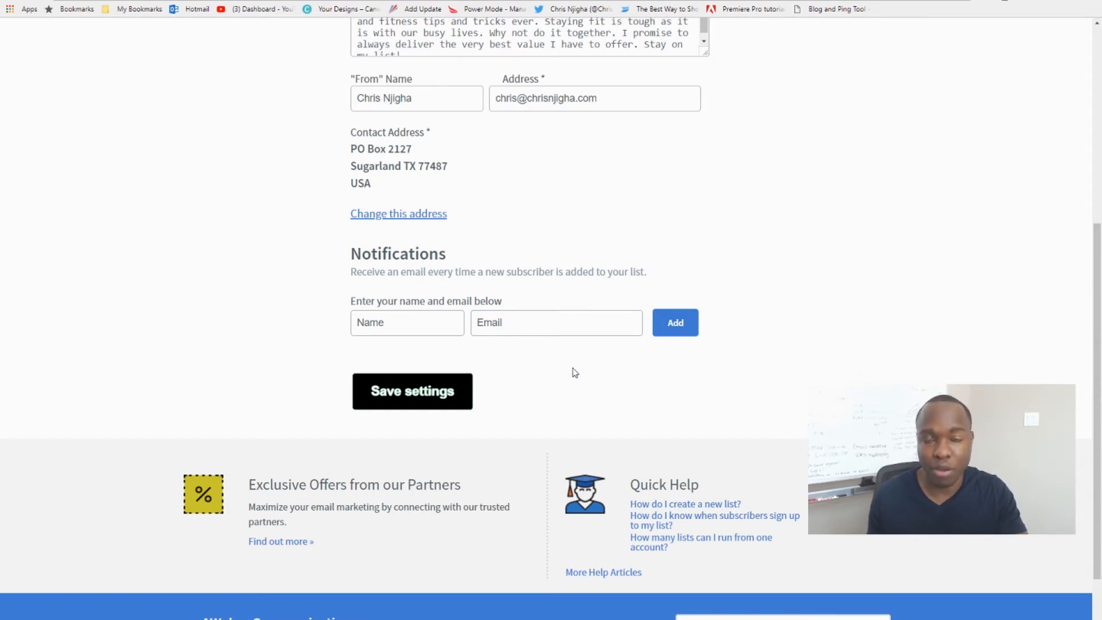
{"action": "mouse_move", "coordinate": [578, 350]}
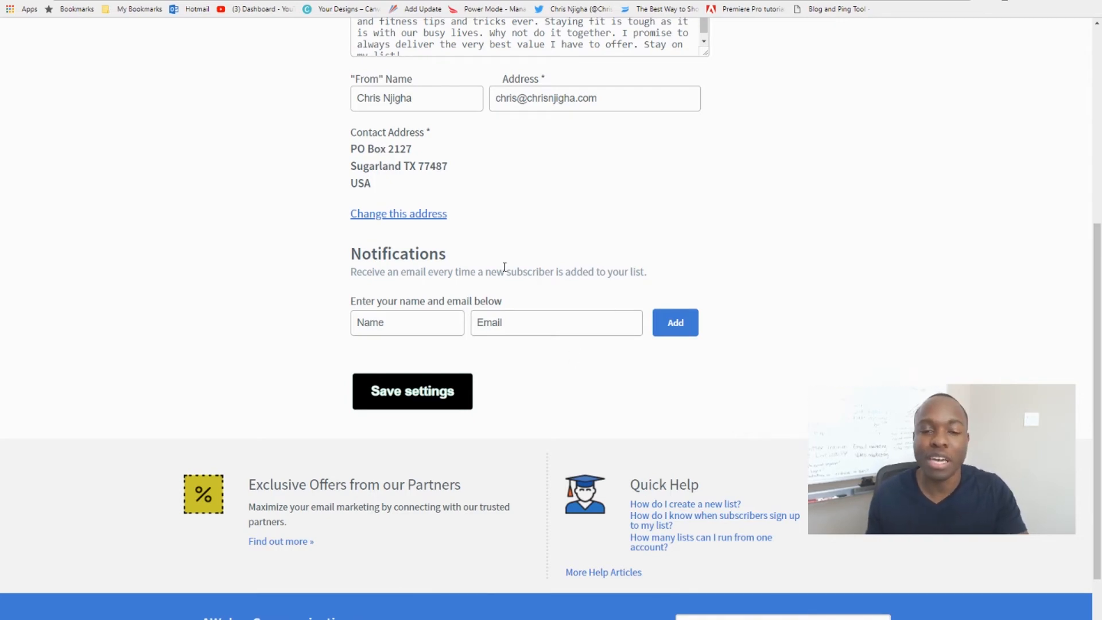
Save the basic settings and open the Personalize Your List settings at the company branding fields.
{"action": "left_click", "coordinate": [406, 400]}
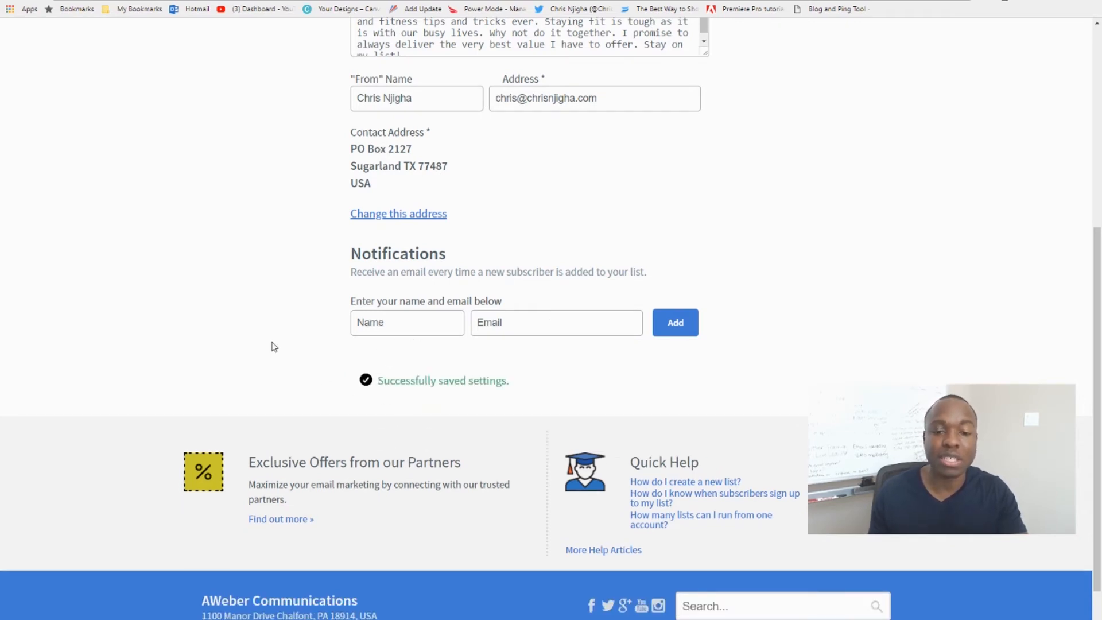
{"action": "scroll", "coordinate": [280, 344], "scroll_direction": "up", "scroll_amount": 6}
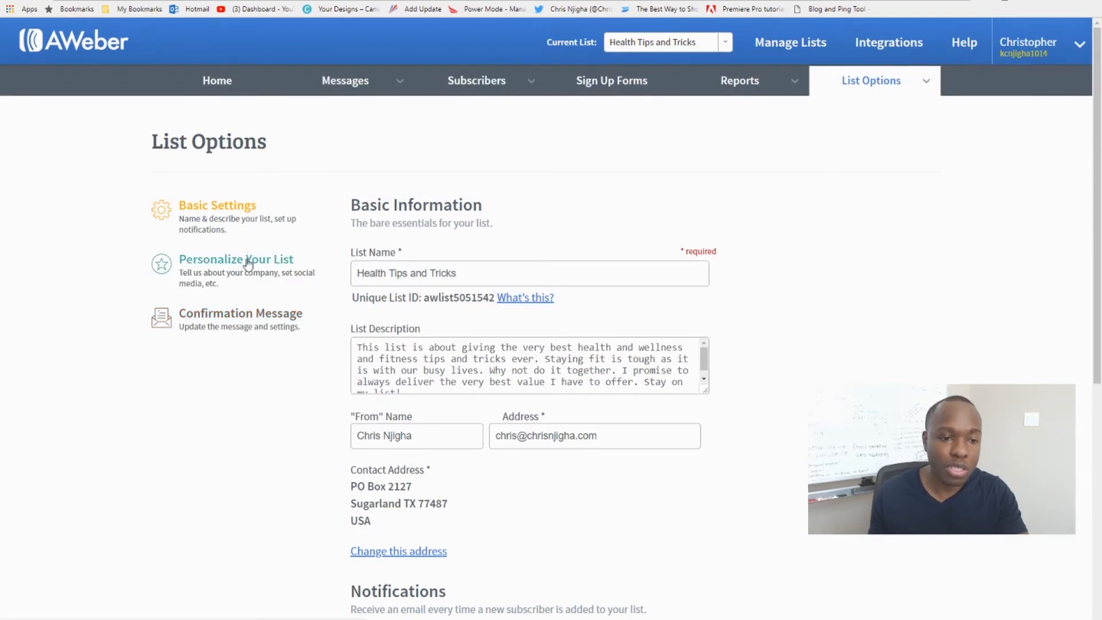
{"action": "left_click", "coordinate": [247, 261]}
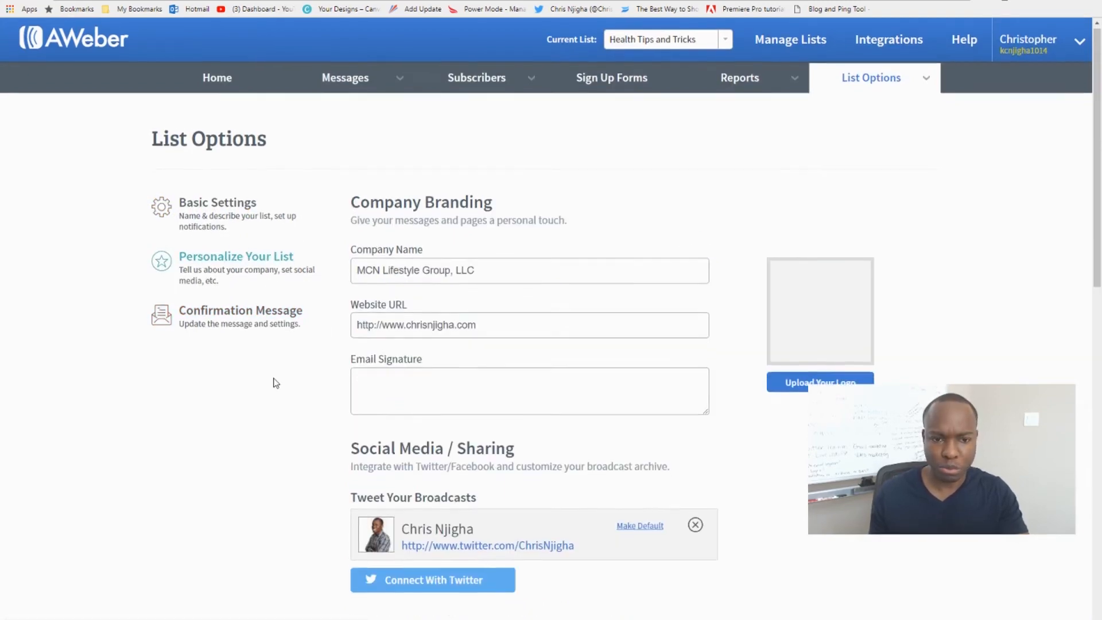
{"action": "scroll", "coordinate": [275, 383], "scroll_direction": "down", "scroll_amount": 1}
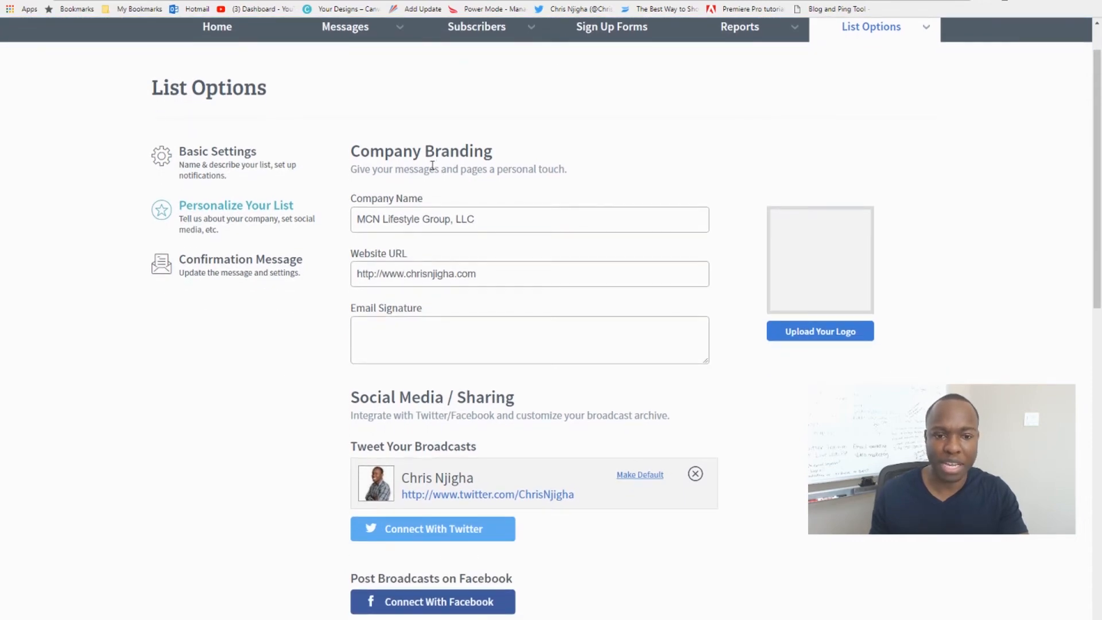
{"action": "left_click", "coordinate": [362, 216]}
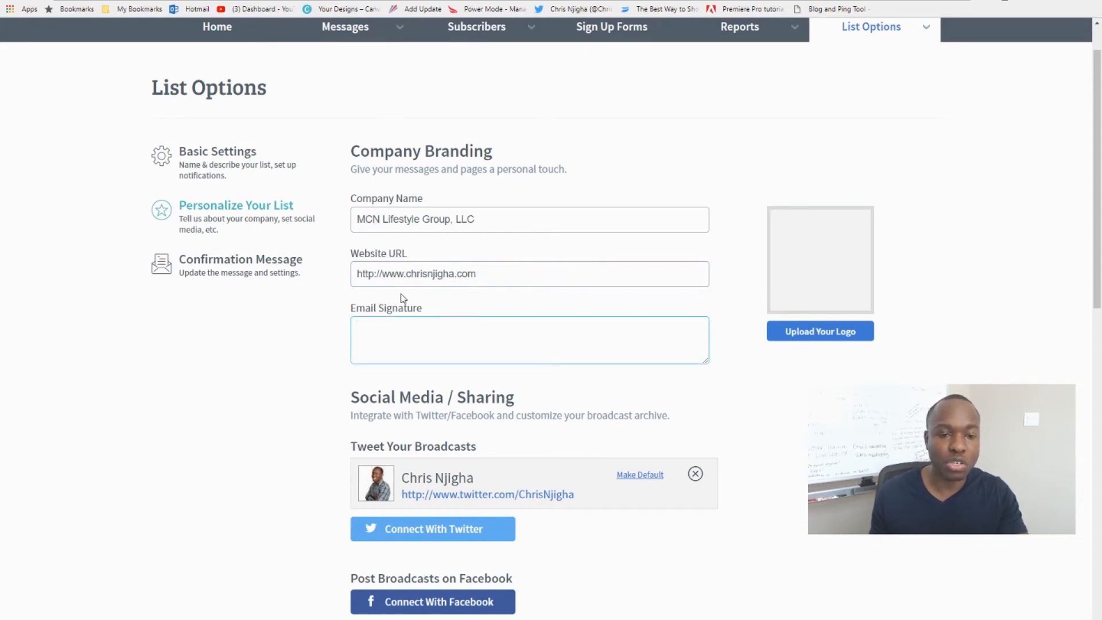
Open the Personalize Your List settings of Marketing - Blog Fans and copy its whole email signature.
{"action": "key", "text": "alt+Left"}
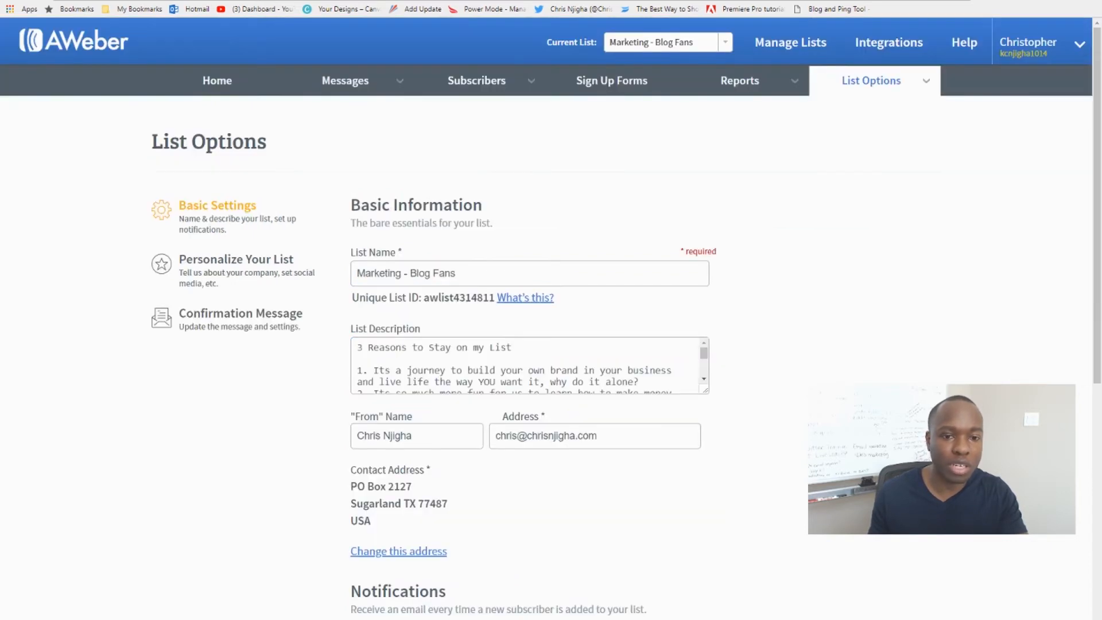
{"action": "left_click", "coordinate": [393, 361]}
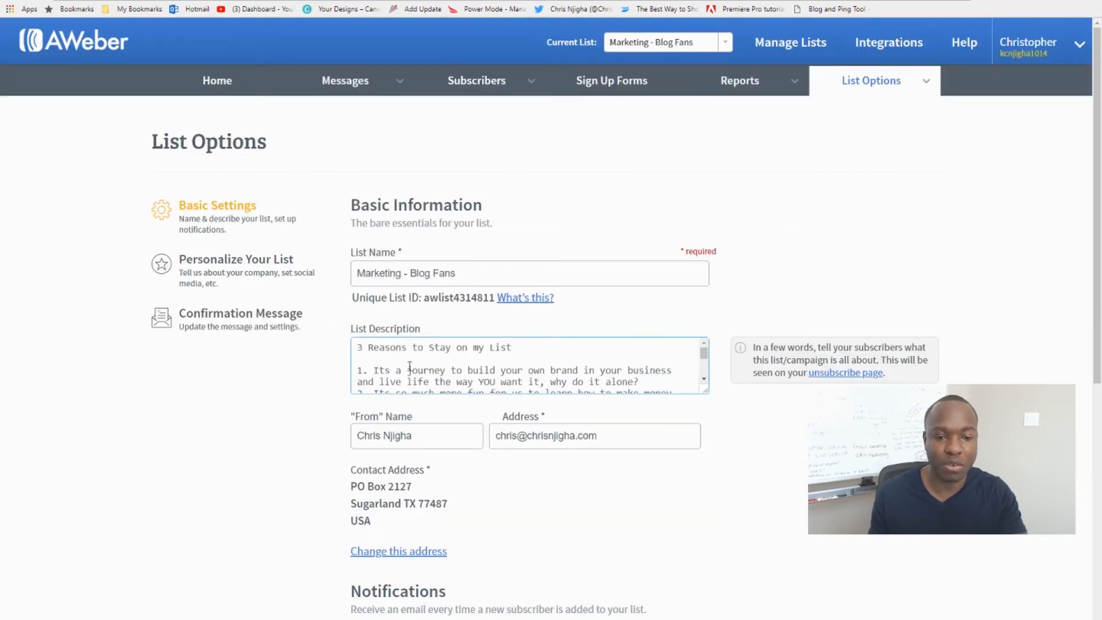
{"action": "scroll", "coordinate": [409, 366], "scroll_direction": "down", "scroll_amount": 2}
{"action": "left_click", "coordinate": [246, 260]}
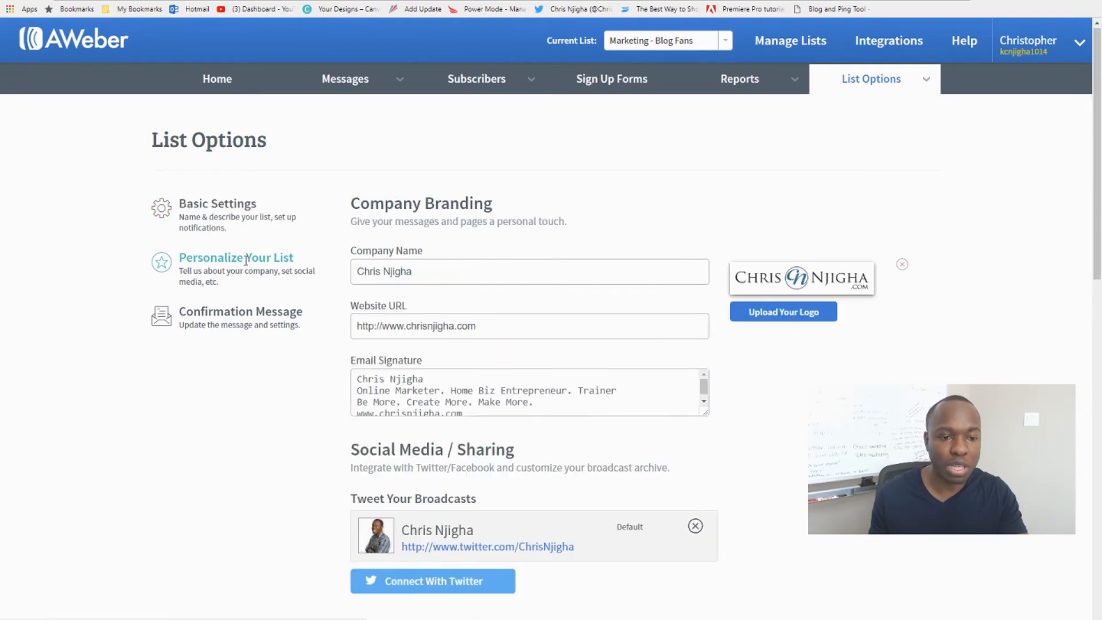
{"action": "left_click", "coordinate": [399, 392]}
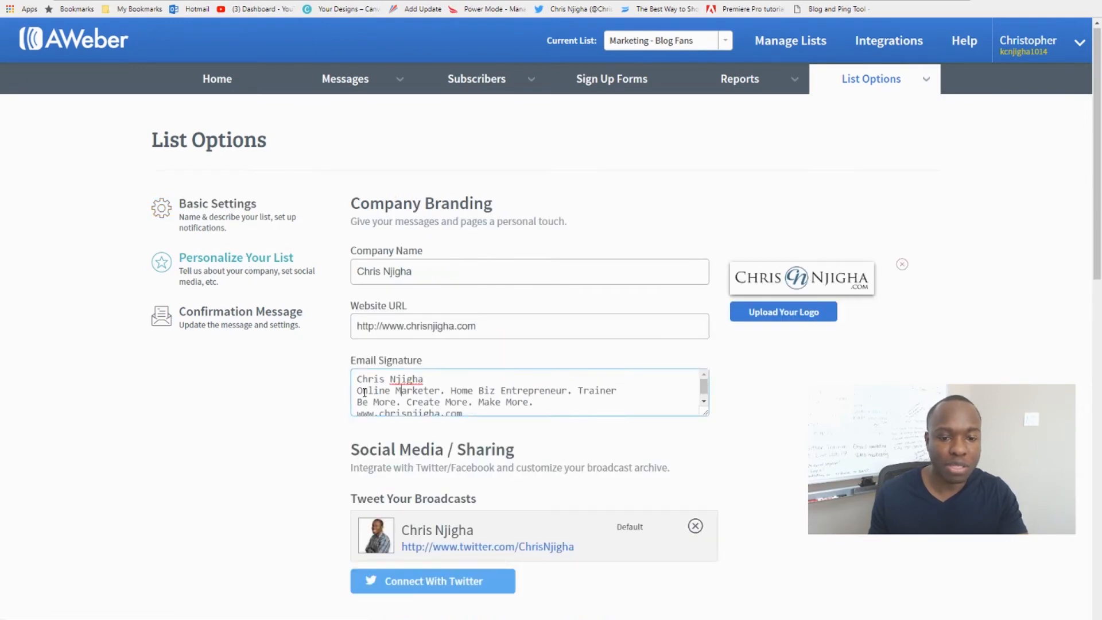
{"action": "mouse_move", "coordinate": [360, 379]}
{"action": "left_mouse_down"}
{"action": "mouse_move", "coordinate": [460, 423]}
{"action": "mouse_move", "coordinate": [473, 414]}
{"action": "left_mouse_up"}
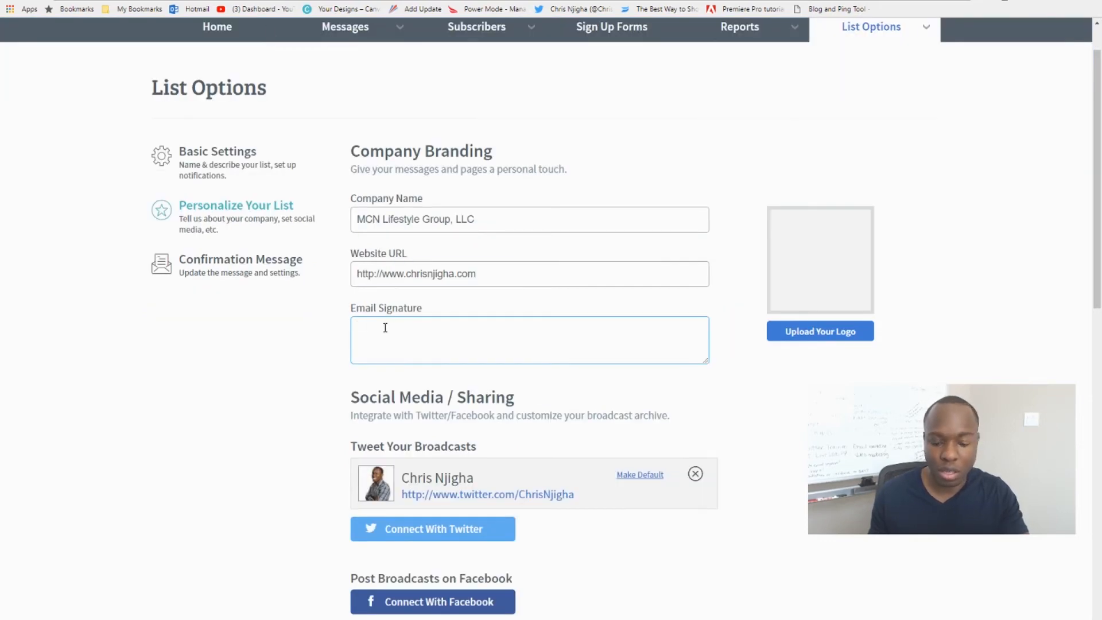
Paste the copied signature into the Health Tips and Tricks email signature and enlarge the field to show every line.
{"action": "type", "text": "Chris Njigha Online Marketer. Home Biz Entrepreneur. Trainer Be More. Create More. Make More. www.chrisnjigha.com"}
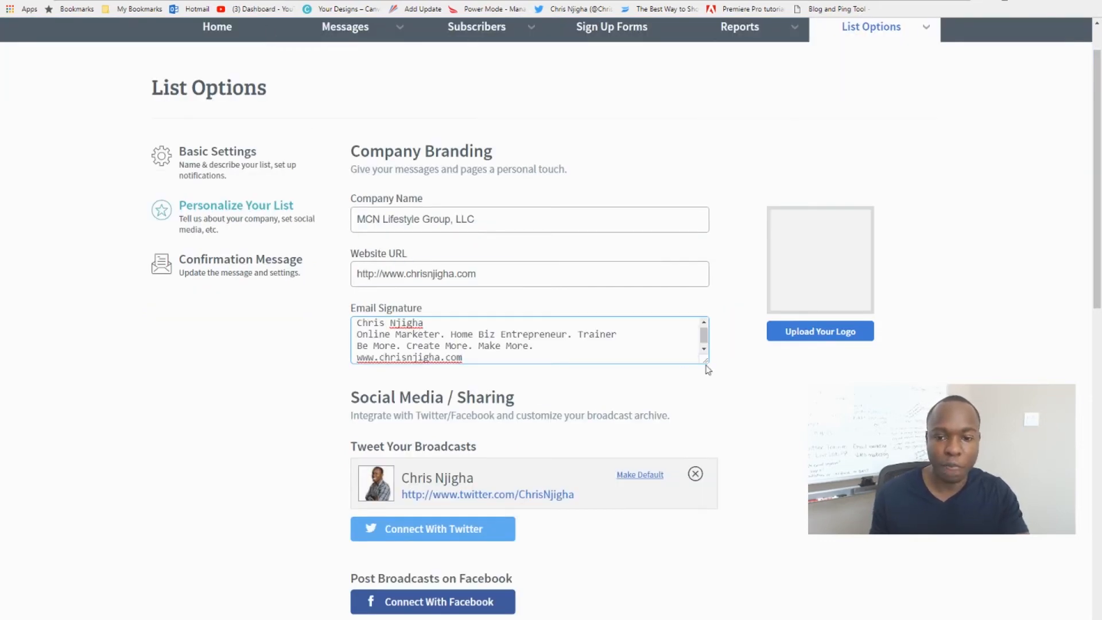
{"action": "left_click_drag", "start_coordinate": [706, 361], "coordinate": [705, 392]}
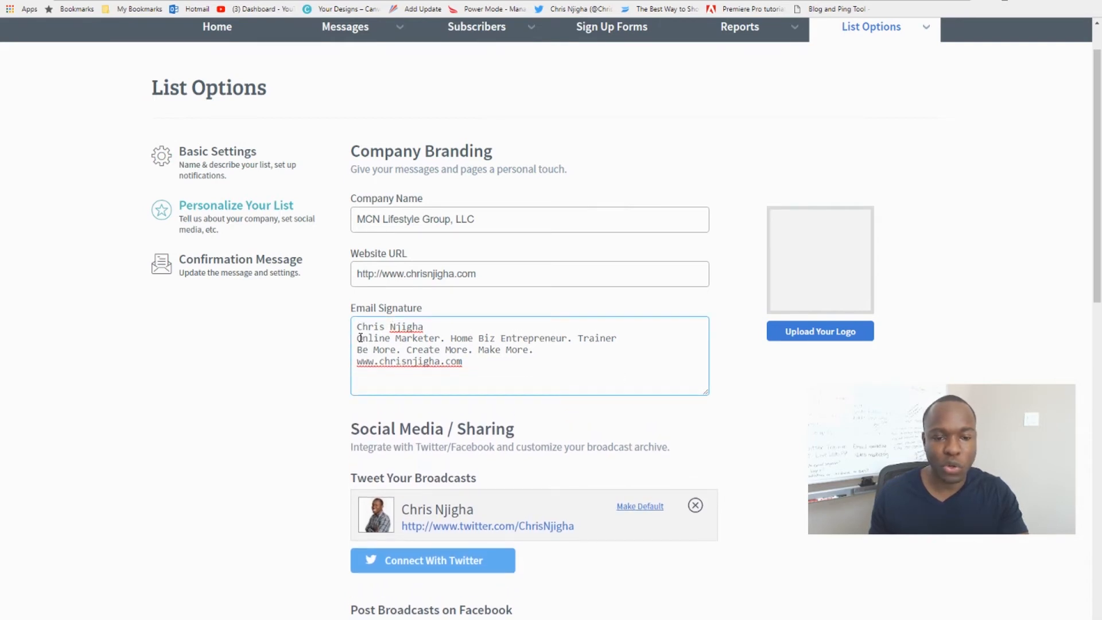
{"action": "left_click_drag", "start_coordinate": [362, 338], "coordinate": [574, 337]}
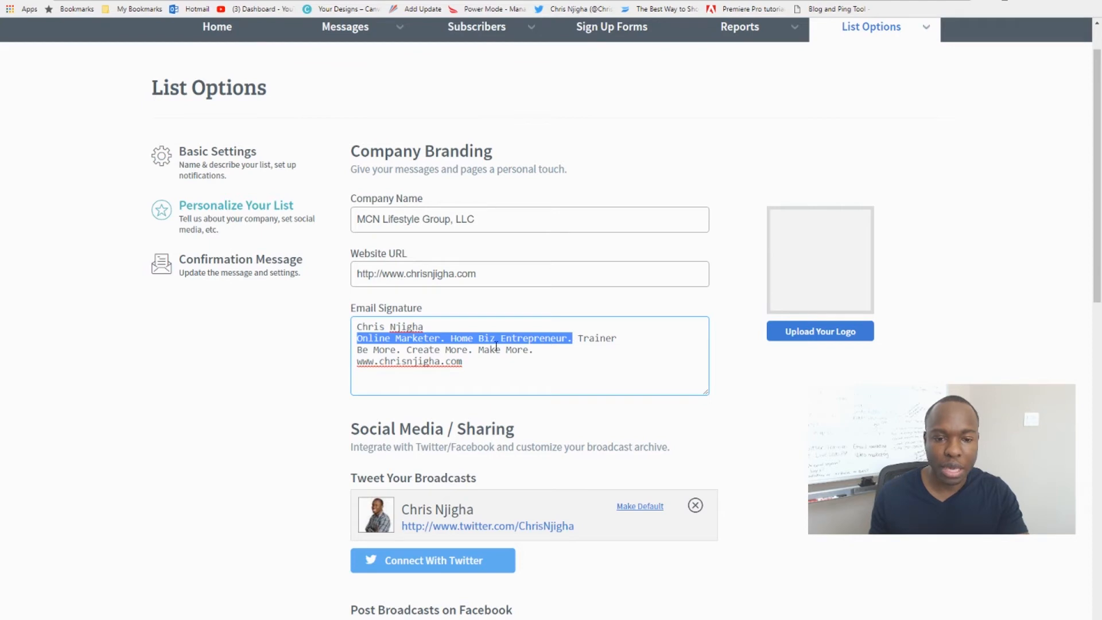
{"action": "left_click", "coordinate": [524, 350]}
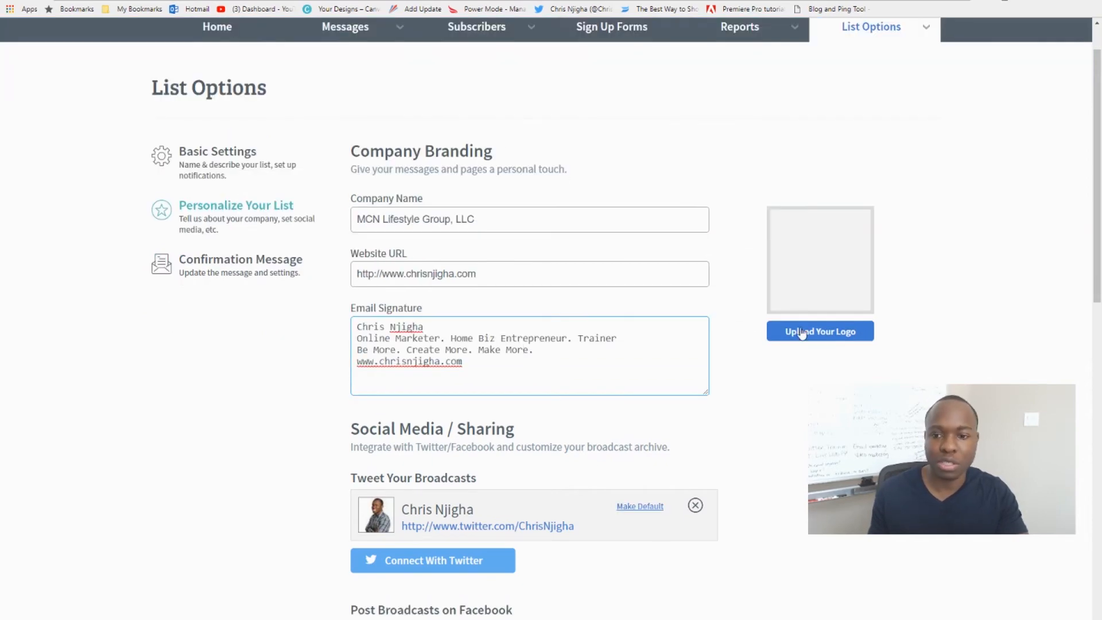
Upload Large-Final.jpg as the company logo for the list.
{"action": "left_click", "coordinate": [811, 335]}
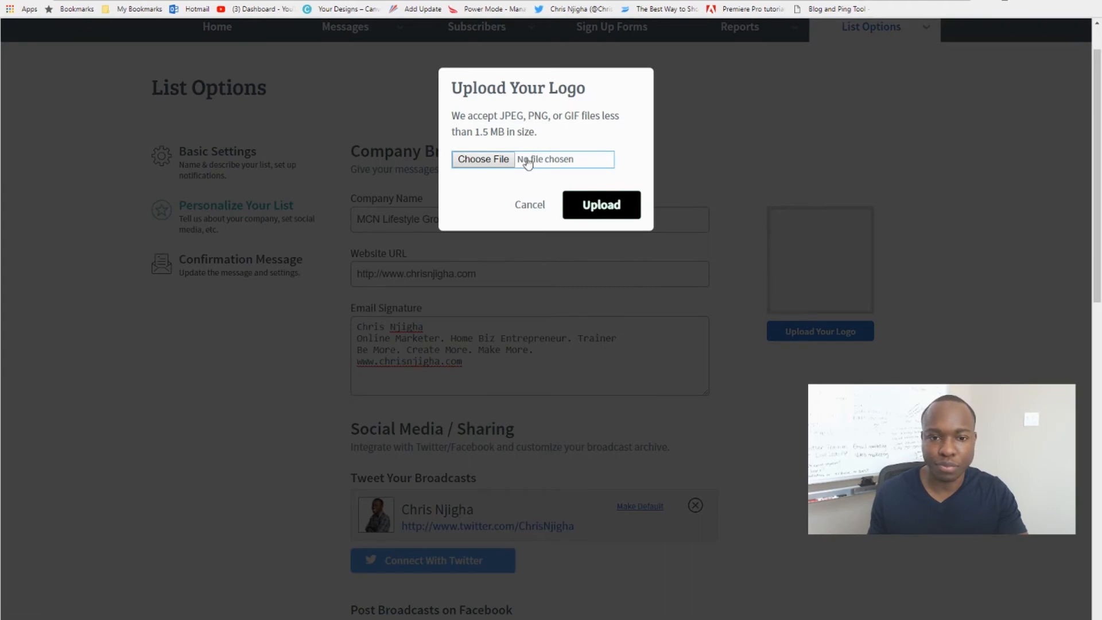
{"action": "left_click", "coordinate": [522, 162]}
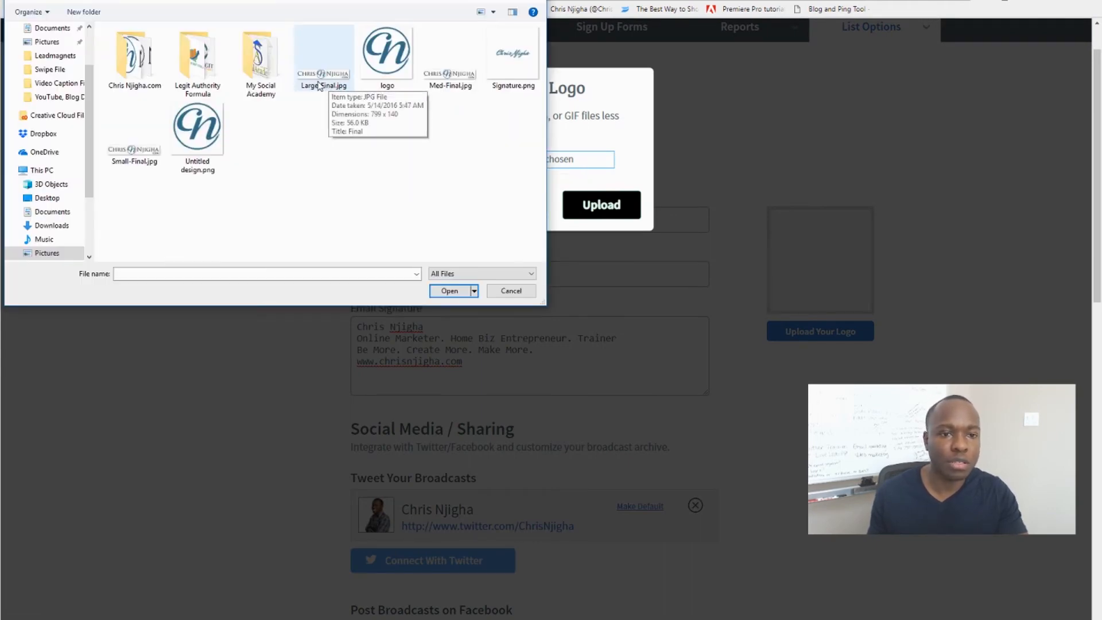
{"action": "double_click", "coordinate": [319, 86]}
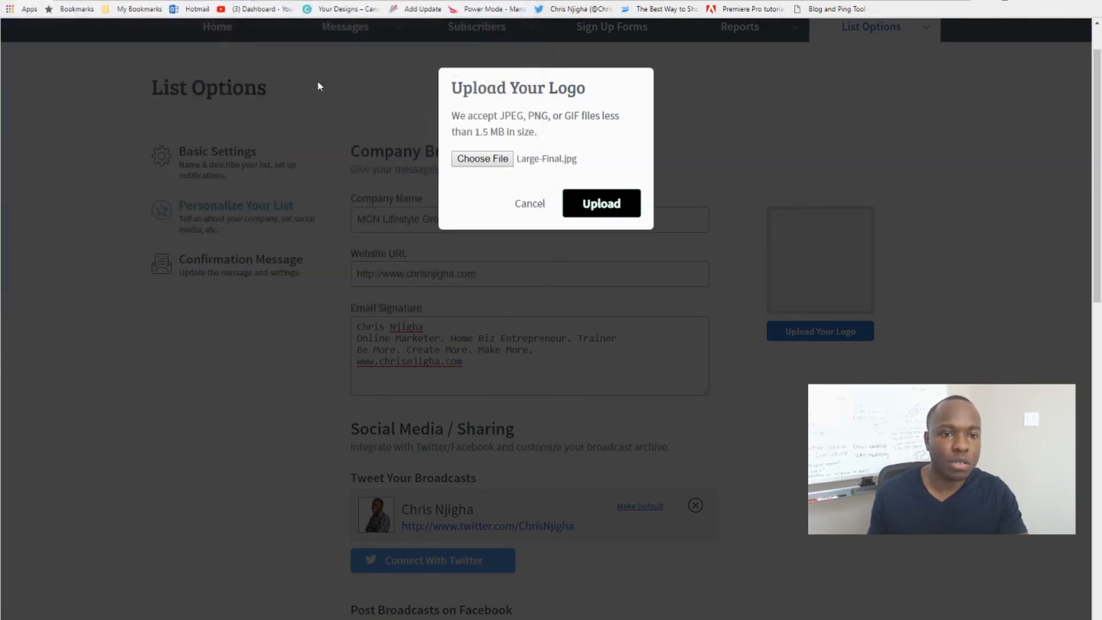
{"action": "left_click", "coordinate": [596, 206]}
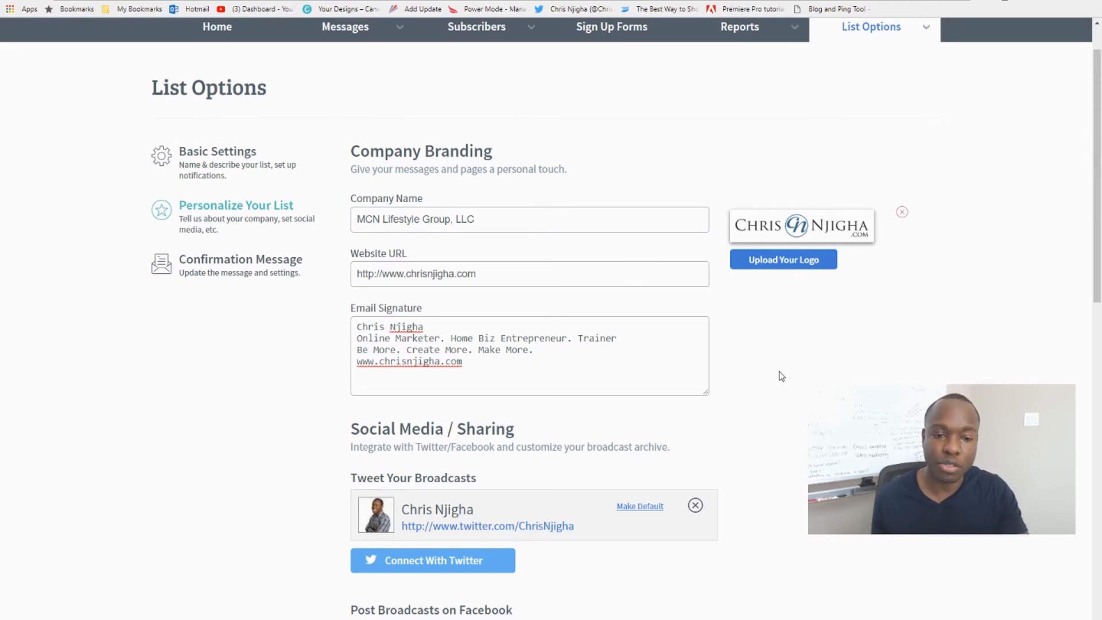
Examine the Twitter and Facebook sharing options, broadcast archive settings, unsubscribe page and Global Text Snippets sections of the list personalization.
{"action": "scroll", "coordinate": [797, 371], "scroll_direction": "down", "scroll_amount": 3}
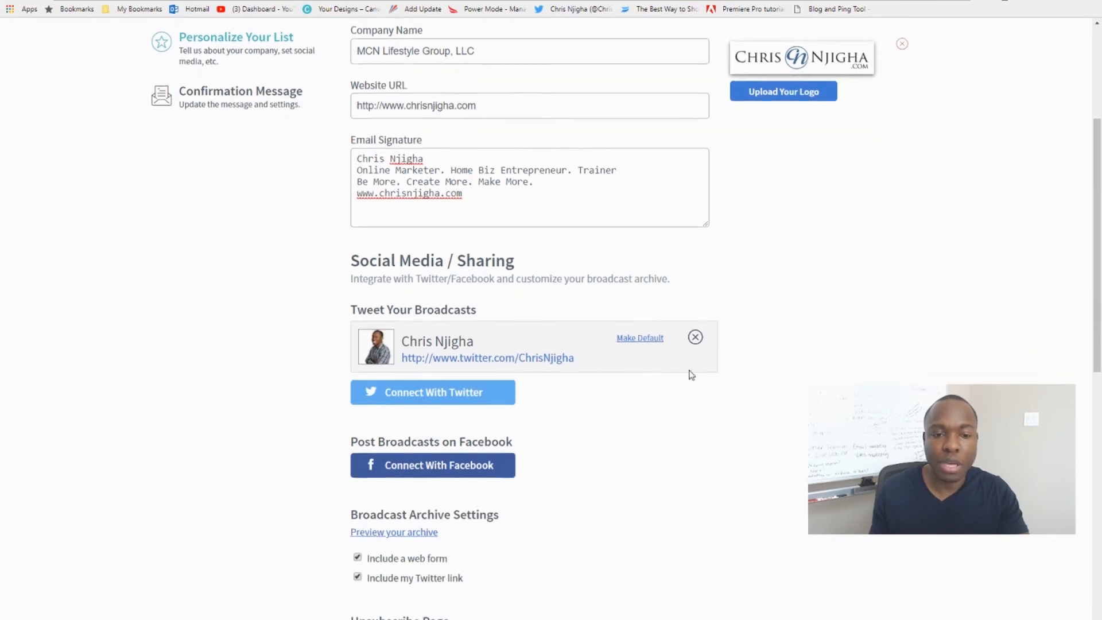
{"action": "scroll", "coordinate": [450, 279], "scroll_direction": "down", "scroll_amount": 1}
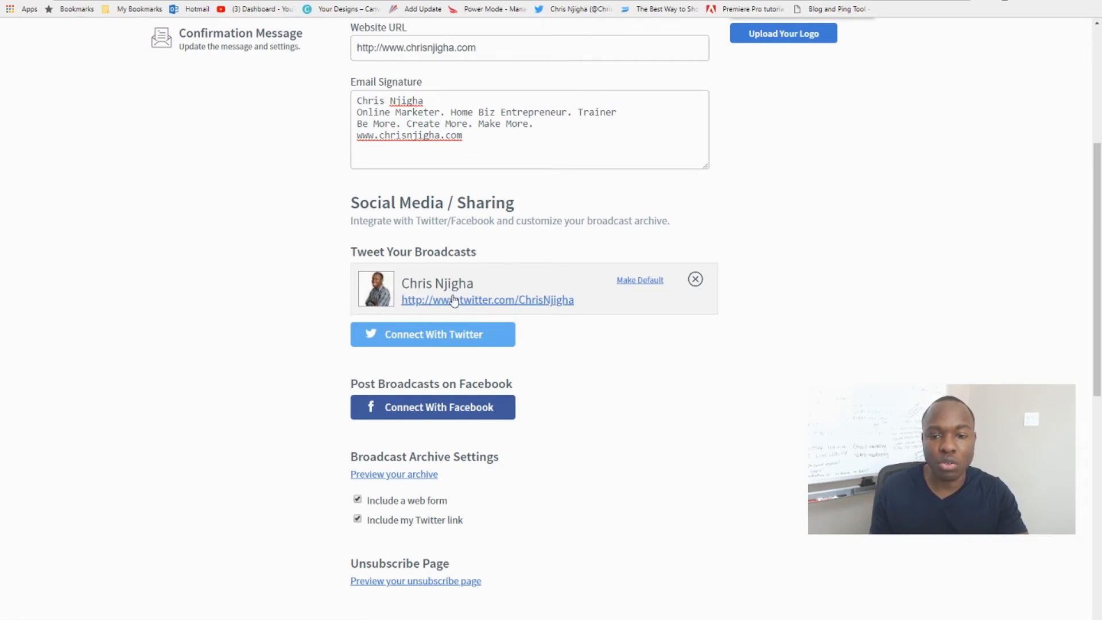
{"action": "left_click", "coordinate": [435, 333]}
{"action": "scroll", "coordinate": [434, 350], "scroll_direction": "down", "scroll_amount": 1}
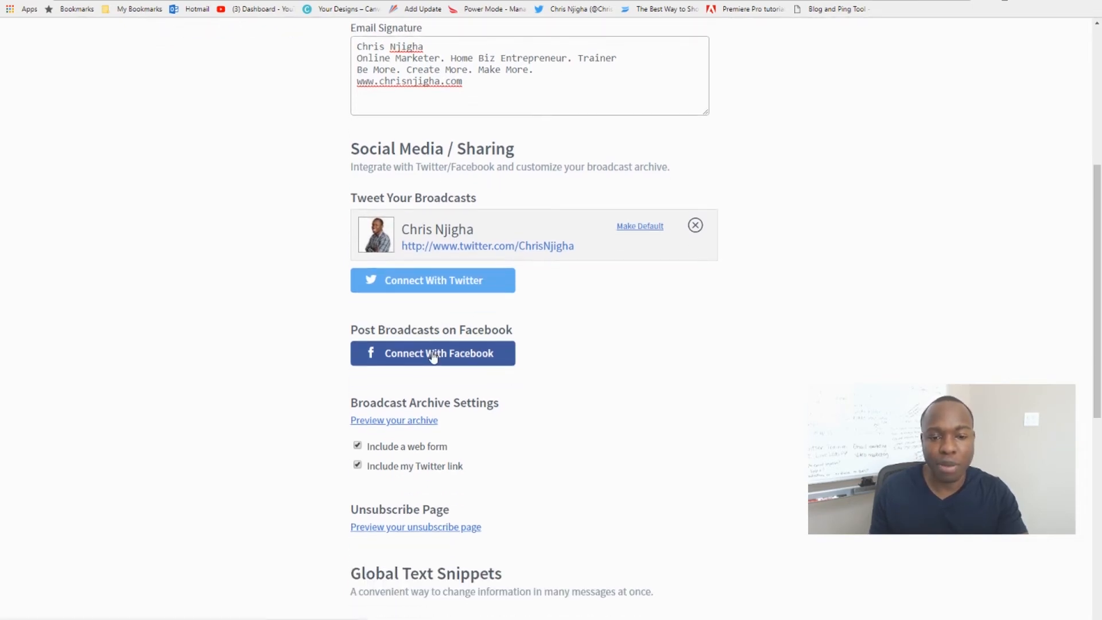
{"action": "scroll", "coordinate": [462, 310], "scroll_direction": "down", "scroll_amount": 1}
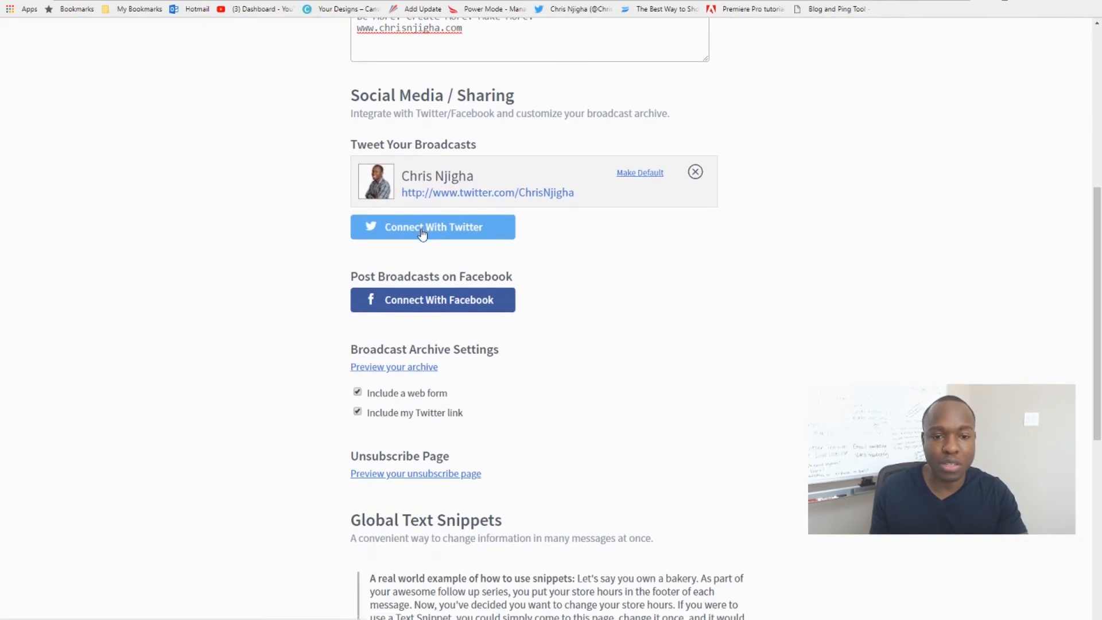
{"action": "left_click", "coordinate": [424, 298]}
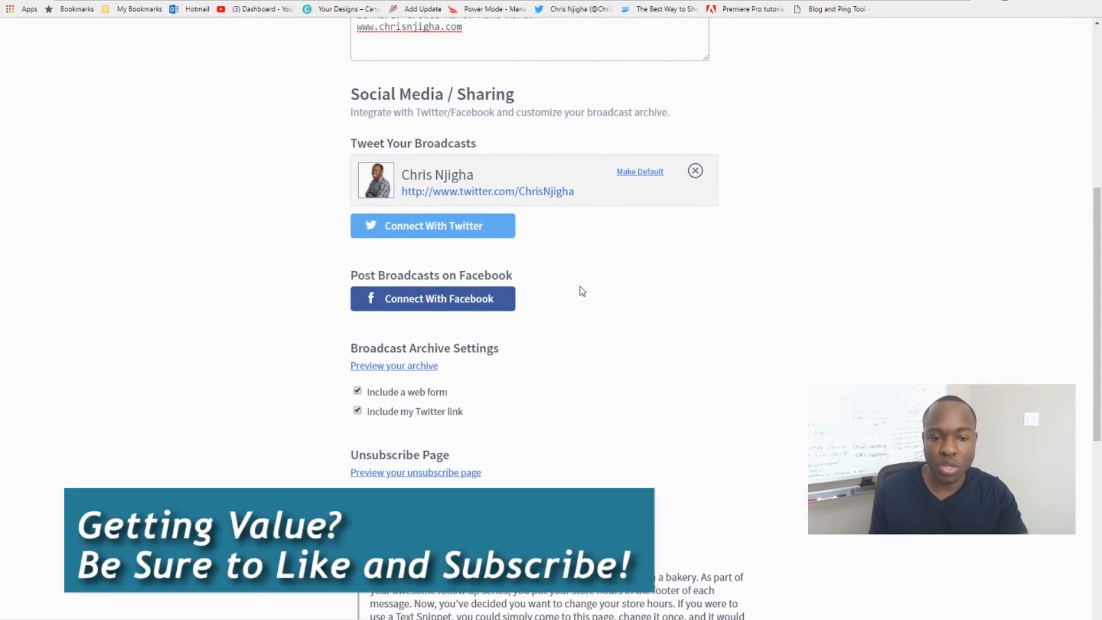
{"action": "scroll", "coordinate": [580, 288], "scroll_direction": "down", "scroll_amount": 2}
{"action": "scroll", "coordinate": [581, 290], "scroll_direction": "down", "scroll_amount": 1}
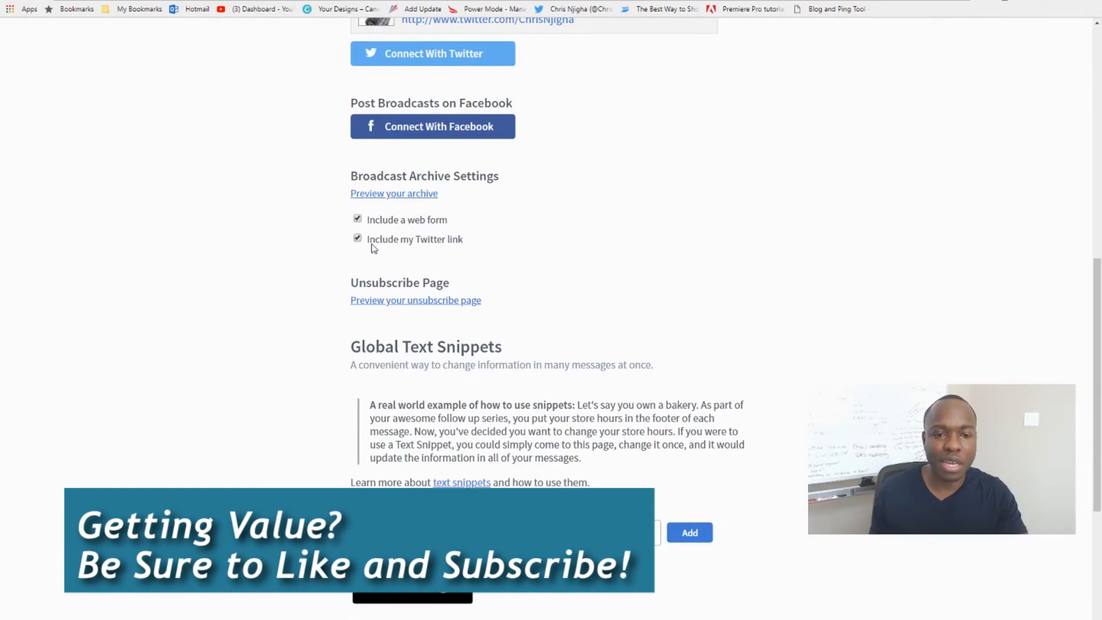
{"action": "scroll", "coordinate": [405, 217], "scroll_direction": "down", "scroll_amount": 3}
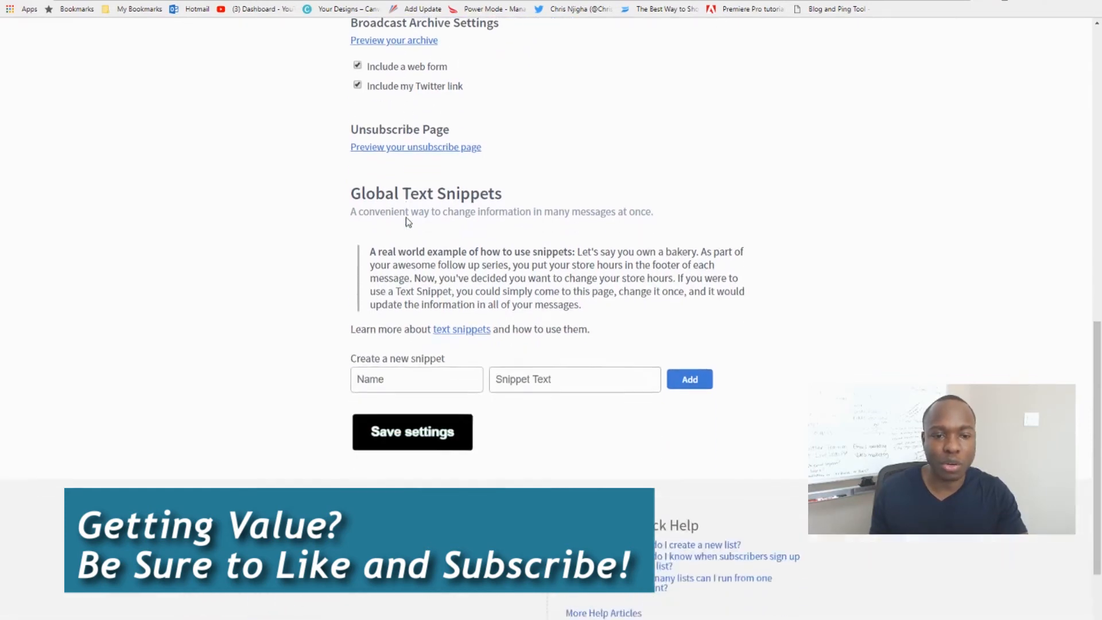
Save the Personalize Your List settings without adding a text snippet.
{"action": "scroll", "coordinate": [411, 206], "scroll_direction": "up", "scroll_amount": 1}
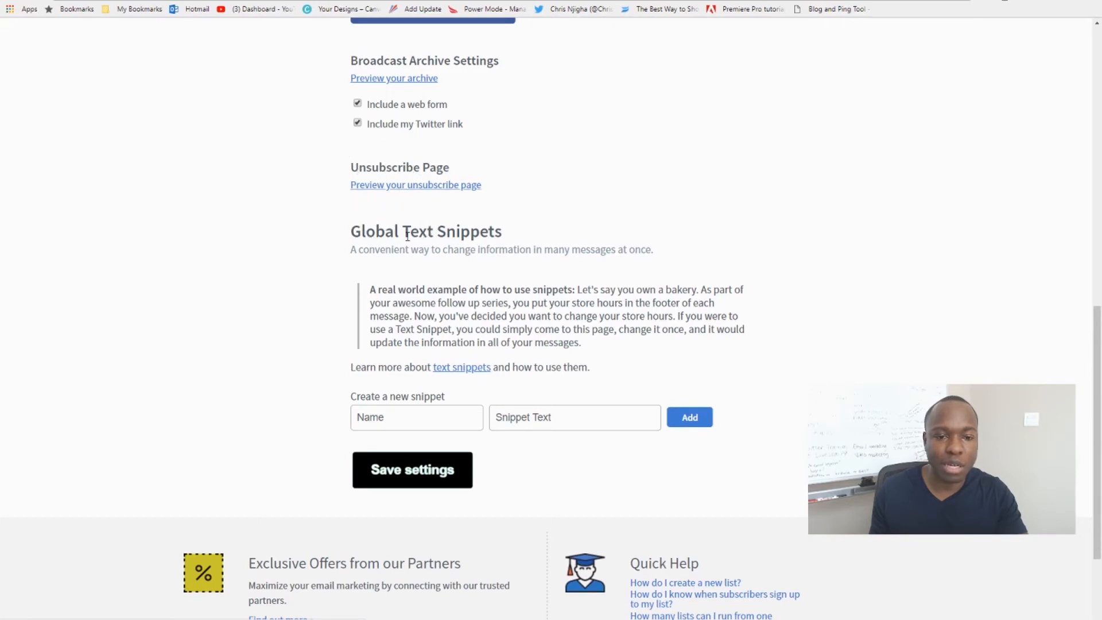
{"action": "scroll", "coordinate": [405, 236], "scroll_direction": "down", "scroll_amount": 2}
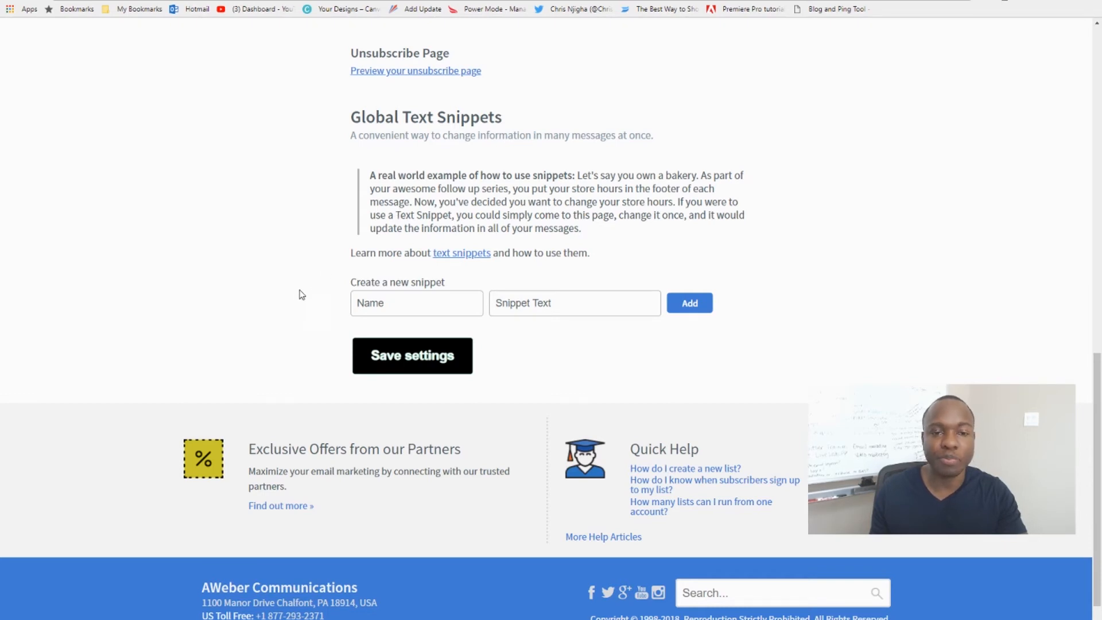
{"action": "scroll", "coordinate": [295, 304], "scroll_direction": "down", "scroll_amount": 1}
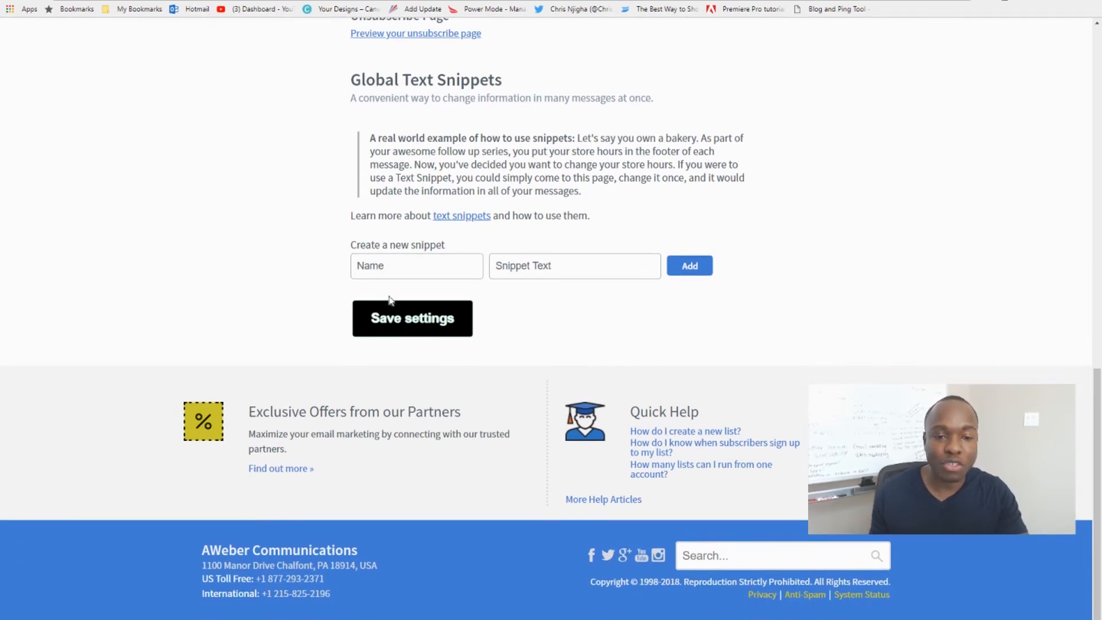
{"action": "left_click", "coordinate": [405, 327]}
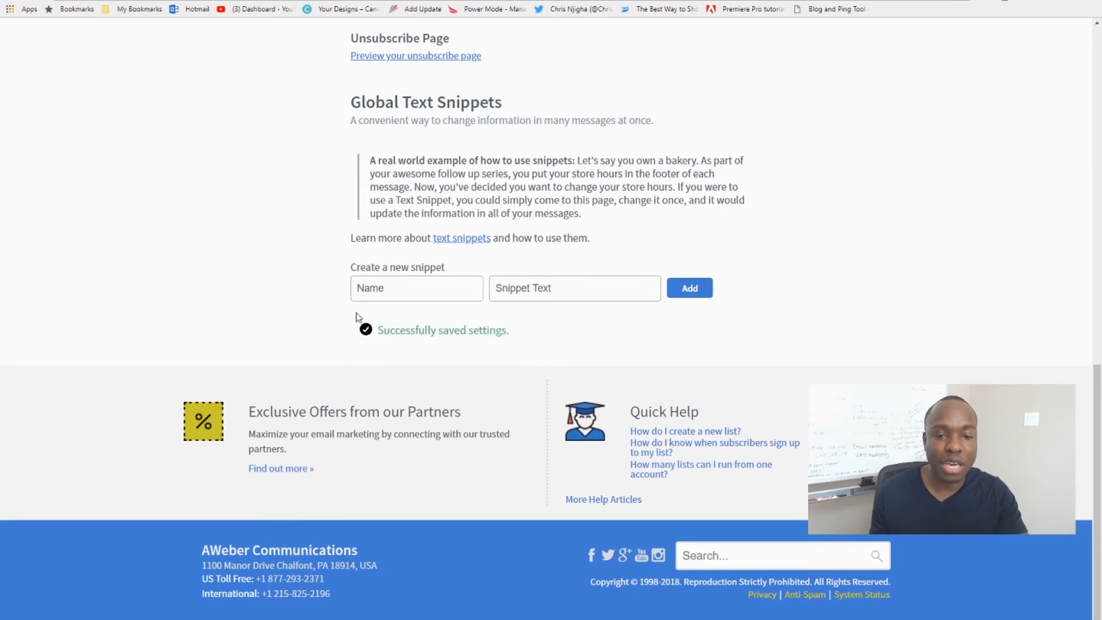
Open the list's Confirmation Message settings and highlight the double opt-in wording in the introduction.
{"action": "scroll", "coordinate": [295, 304], "scroll_direction": "up", "scroll_amount": 5}
{"action": "scroll", "coordinate": [295, 304], "scroll_direction": "up", "scroll_amount": 7}
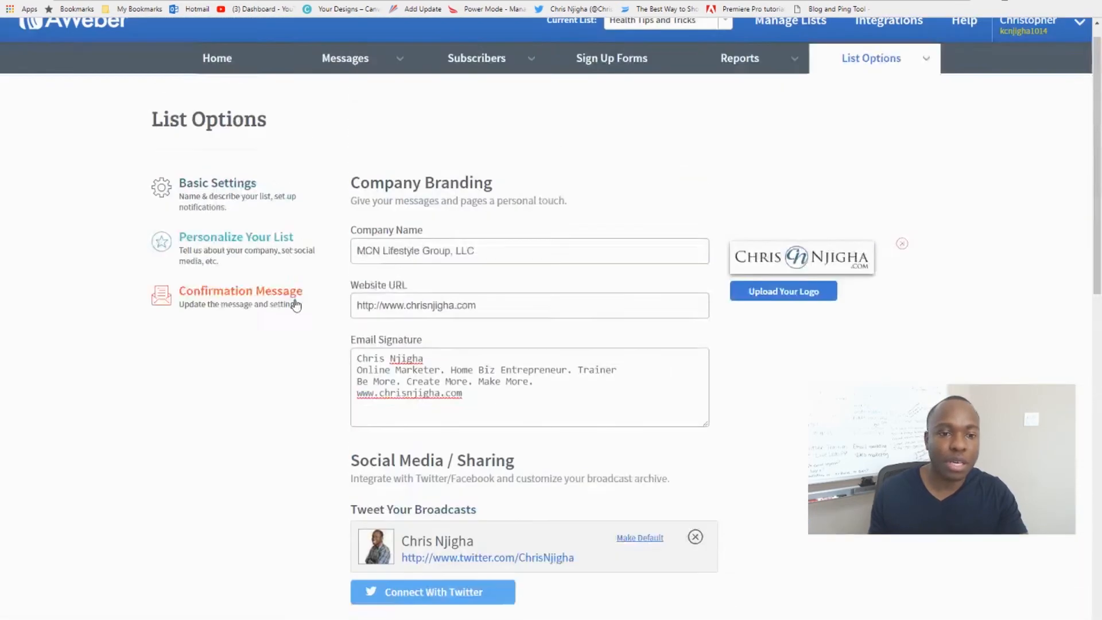
{"action": "left_click", "coordinate": [234, 312]}
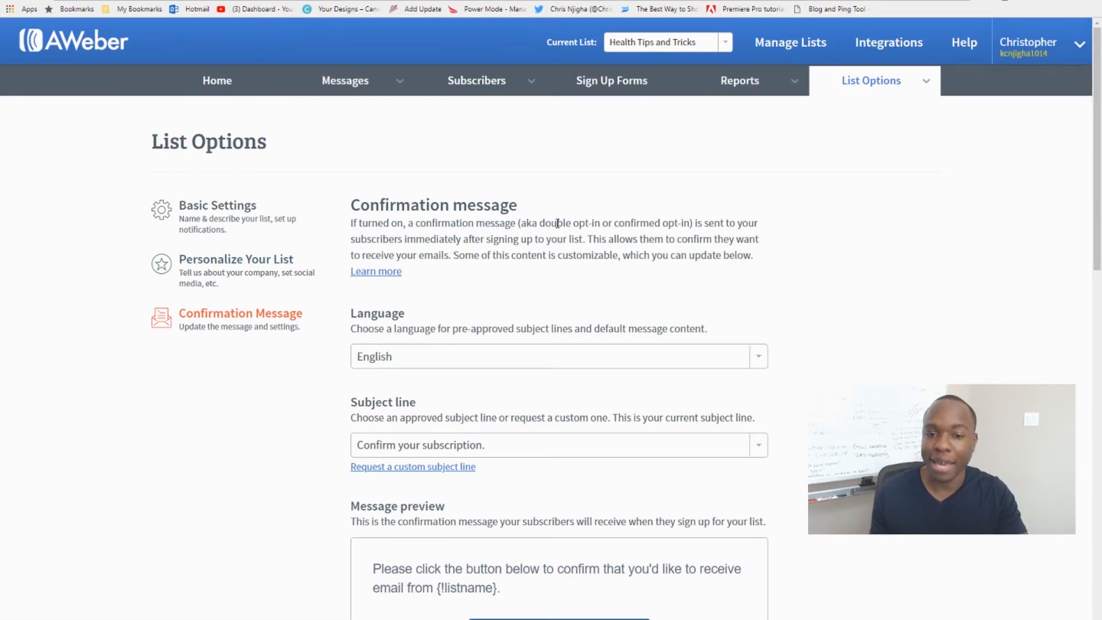
{"action": "left_click_drag", "start_coordinate": [544, 224], "coordinate": [689, 225]}
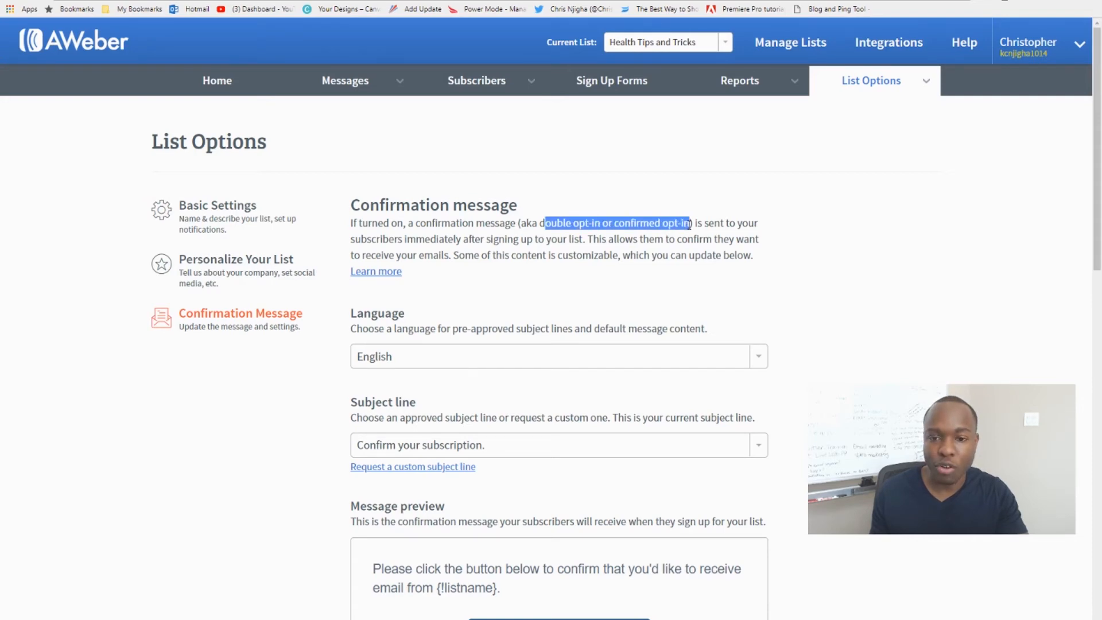
{"action": "left_click", "coordinate": [698, 231]}
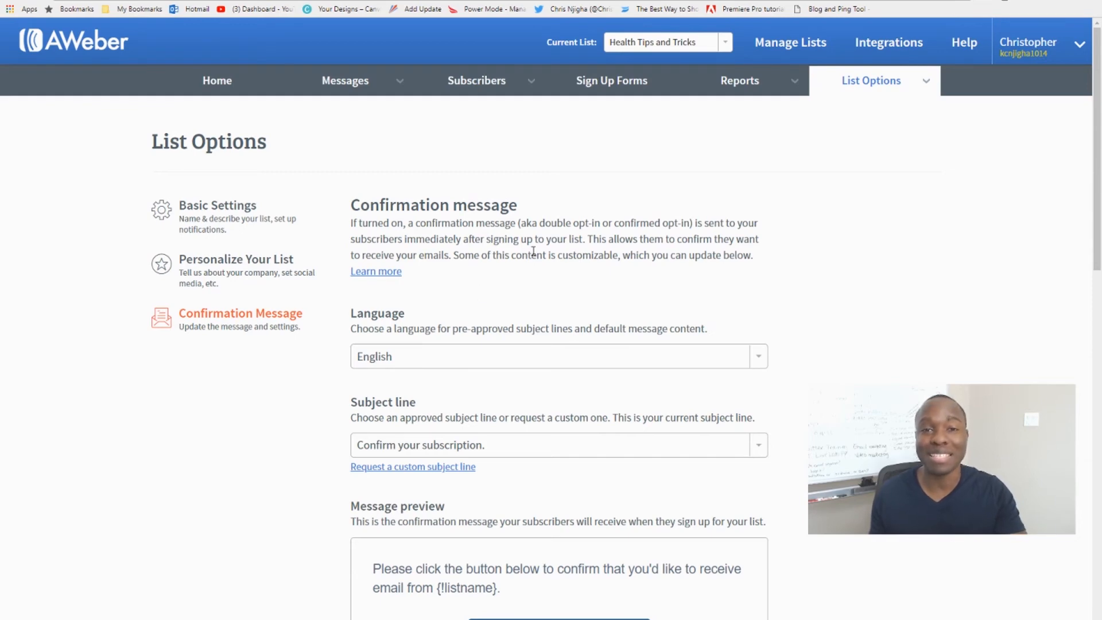
Review the confirmation message preview and the confirmation message settings for sign up forms and subscriber imports.
{"action": "scroll", "coordinate": [443, 344], "scroll_direction": "down", "scroll_amount": 2}
{"action": "scroll", "coordinate": [444, 345], "scroll_direction": "down", "scroll_amount": 5}
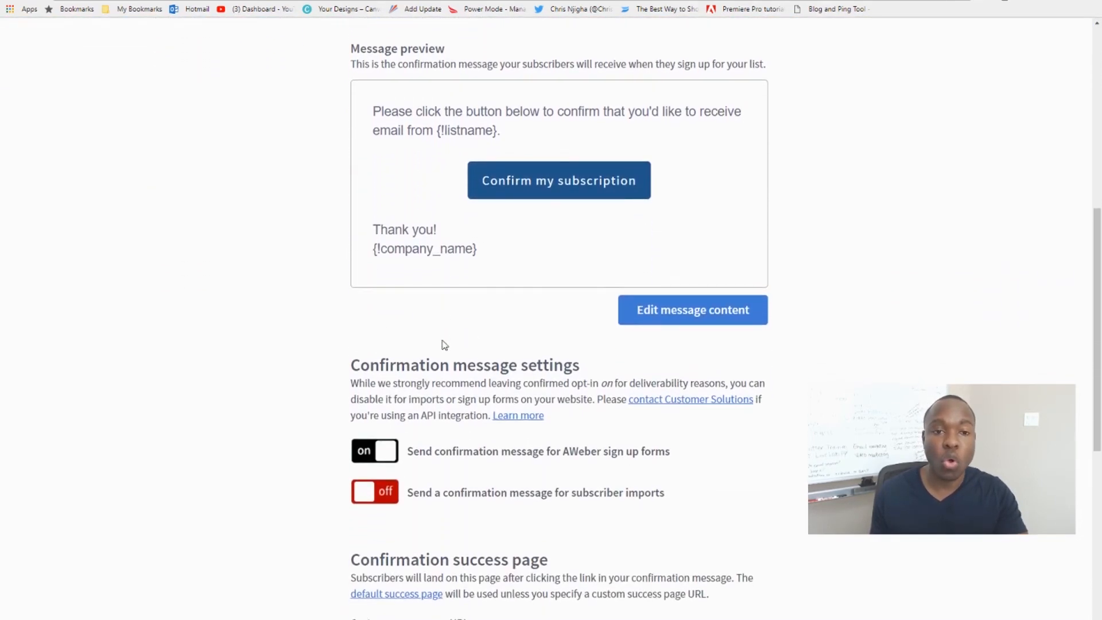
{"action": "scroll", "coordinate": [445, 345], "scroll_direction": "up", "scroll_amount": 2}
{"action": "scroll", "coordinate": [443, 344], "scroll_direction": "down", "scroll_amount": 2}
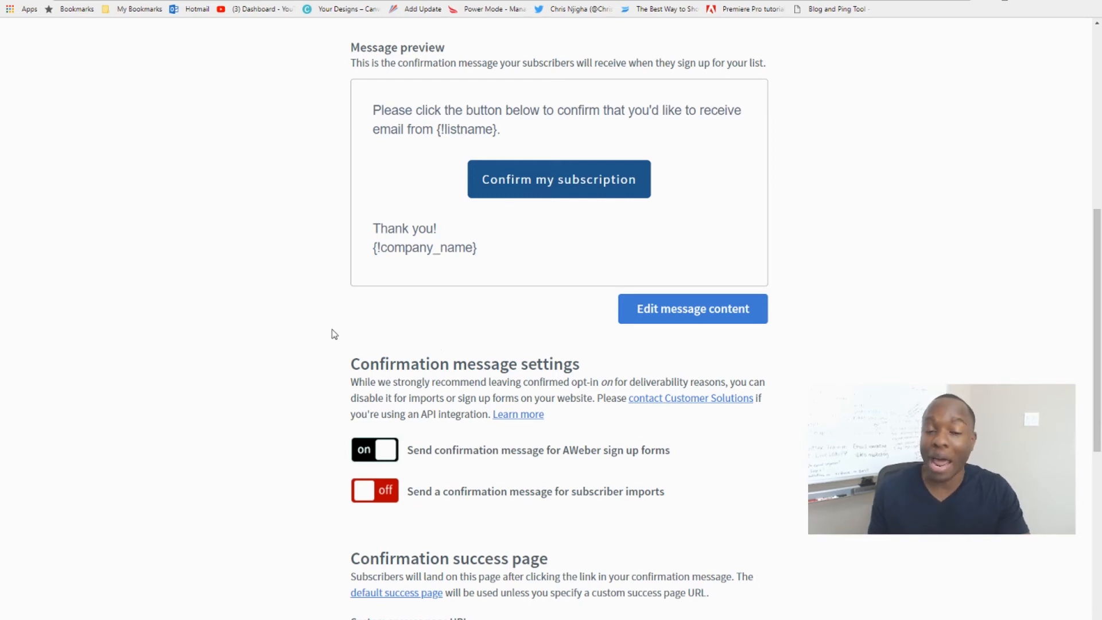
{"action": "scroll", "coordinate": [333, 342], "scroll_direction": "up", "scroll_amount": 2}
{"action": "scroll", "coordinate": [334, 343], "scroll_direction": "down", "scroll_amount": 2}
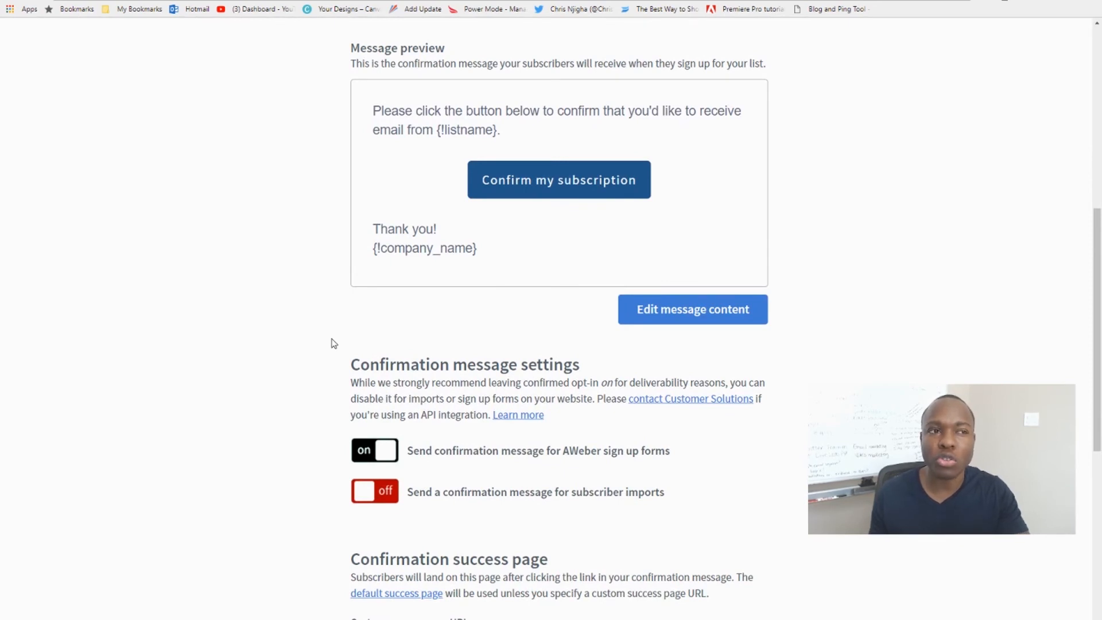
{"action": "scroll", "coordinate": [333, 343], "scroll_direction": "down", "scroll_amount": 1}
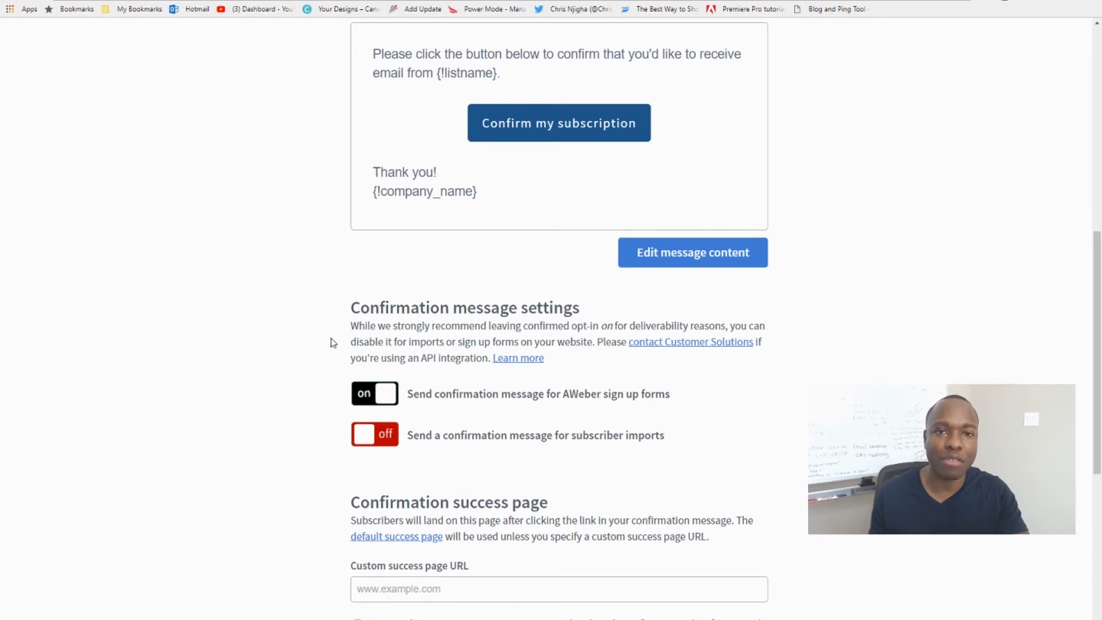
{"action": "scroll", "coordinate": [332, 342], "scroll_direction": "down", "scroll_amount": 1}
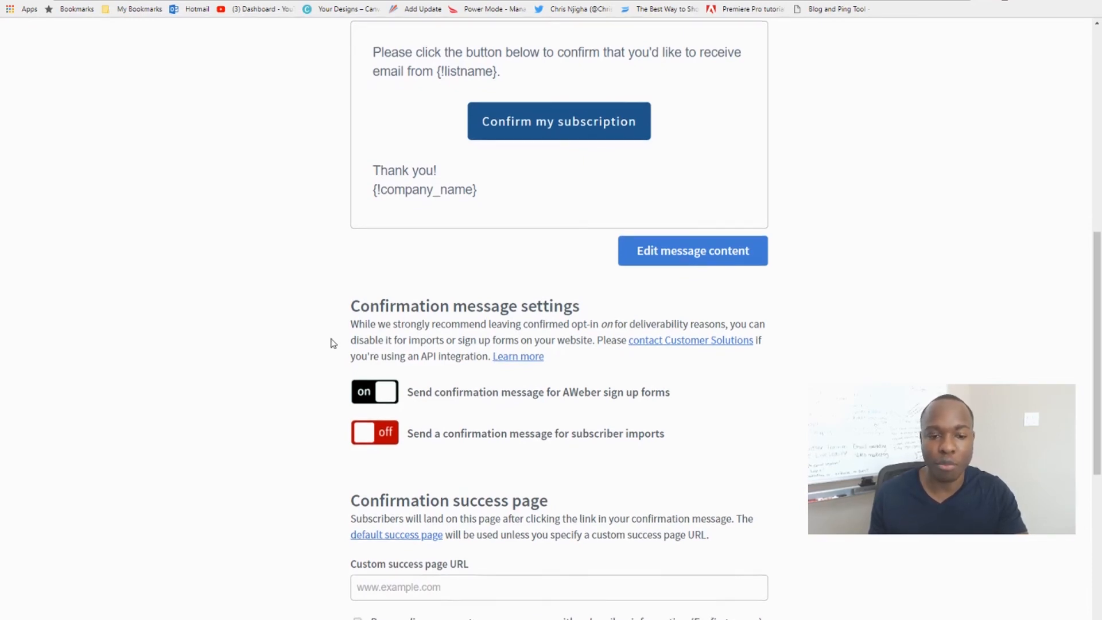
{"action": "left_click_drag", "start_coordinate": [350, 250], "coordinate": [581, 251]}
{"action": "left_click", "coordinate": [551, 265]}
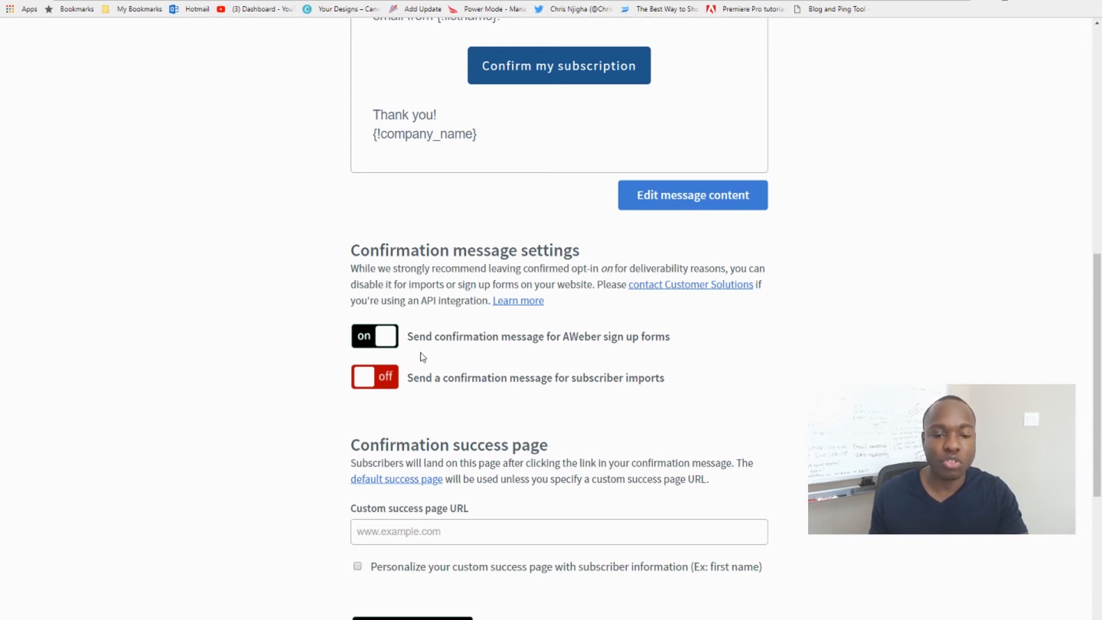
Turn off sending the confirmation message for AWeber sign up forms and accept the confirmed opt-in warning.
{"action": "scroll", "coordinate": [423, 355], "scroll_direction": "down", "scroll_amount": 1}
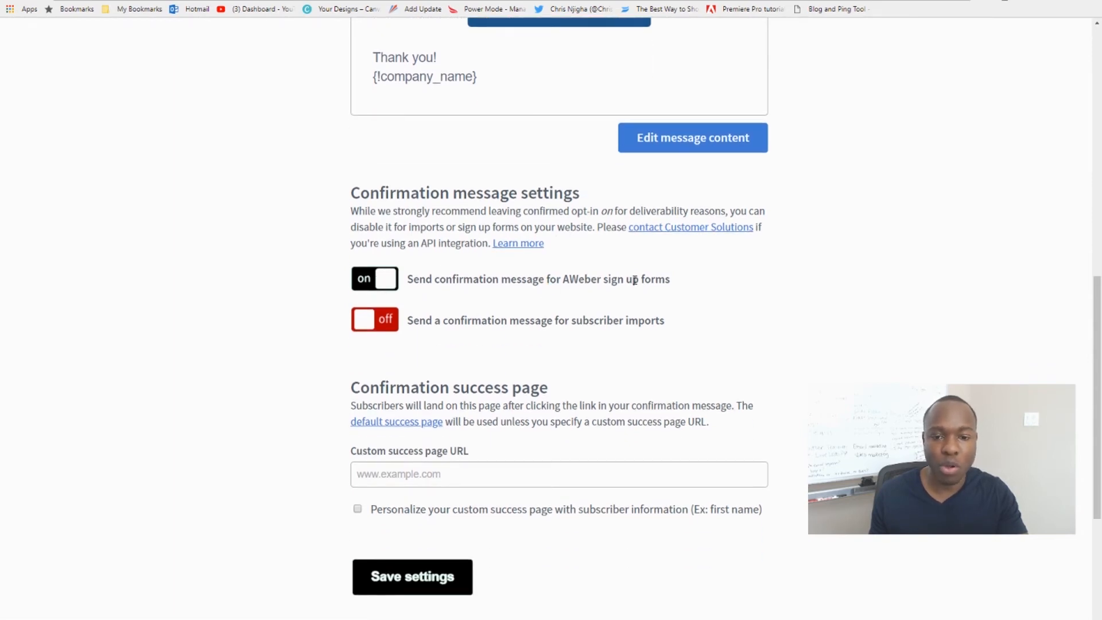
{"action": "left_click", "coordinate": [383, 280]}
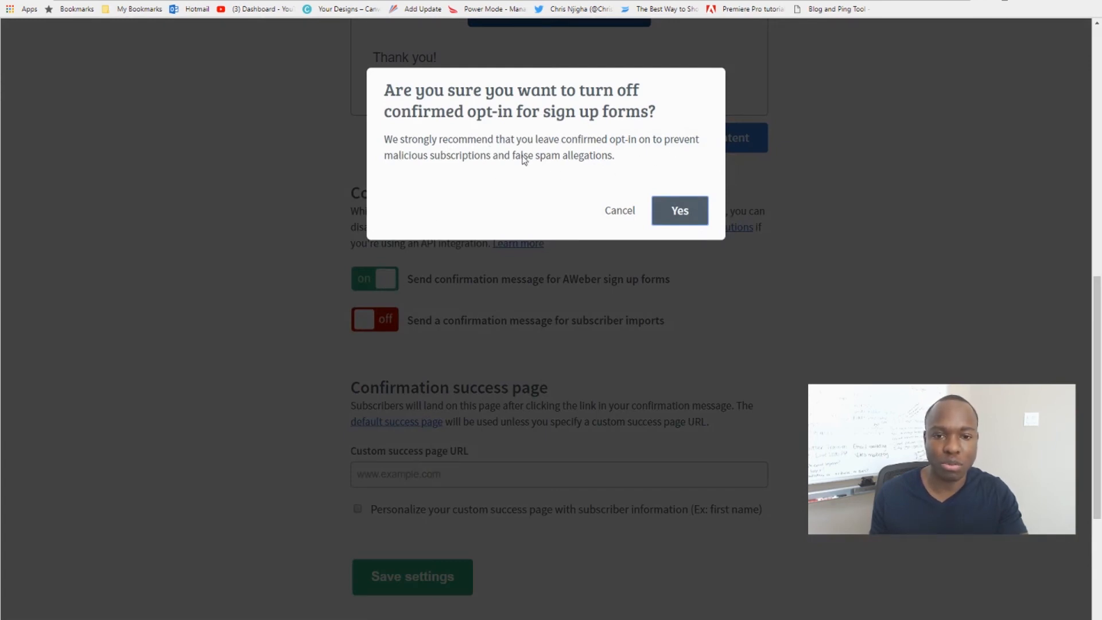
{"action": "left_click", "coordinate": [677, 212]}
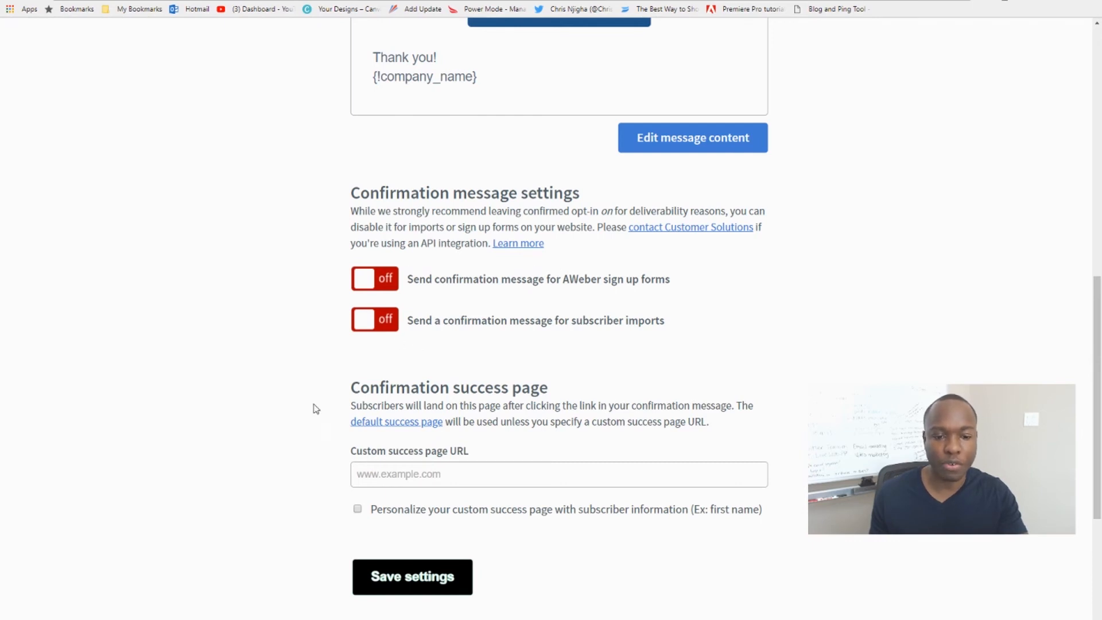
Leave the custom success page URL empty and save the confirmation message settings.
{"action": "scroll", "coordinate": [344, 396], "scroll_direction": "down", "scroll_amount": 1}
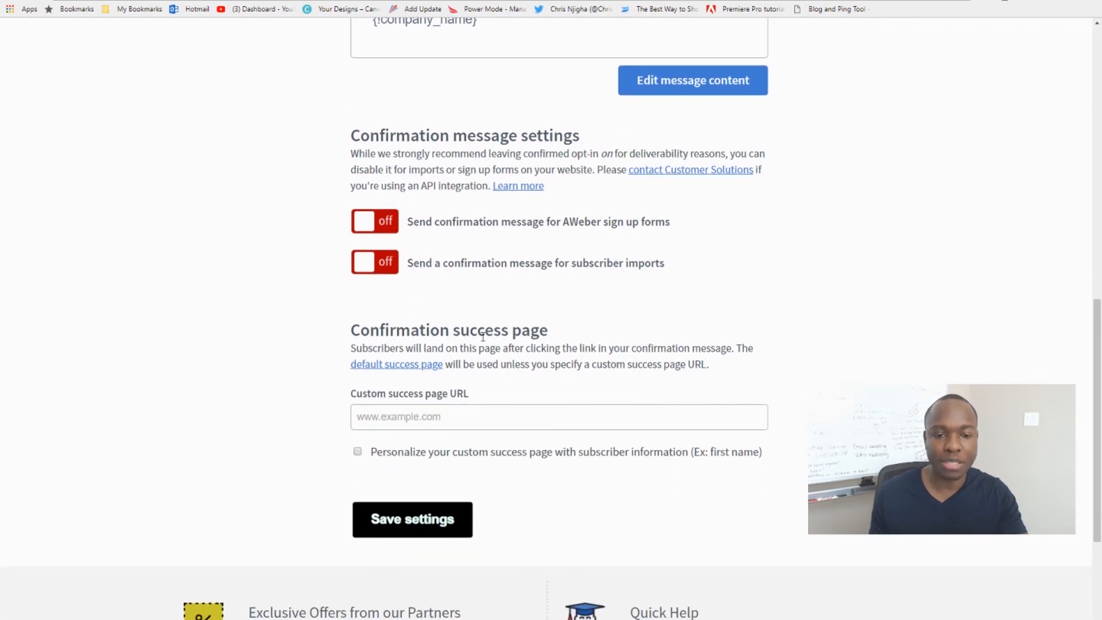
{"action": "scroll", "coordinate": [296, 393], "scroll_direction": "down", "scroll_amount": 1}
{"action": "scroll", "coordinate": [435, 343], "scroll_direction": "down", "scroll_amount": 1}
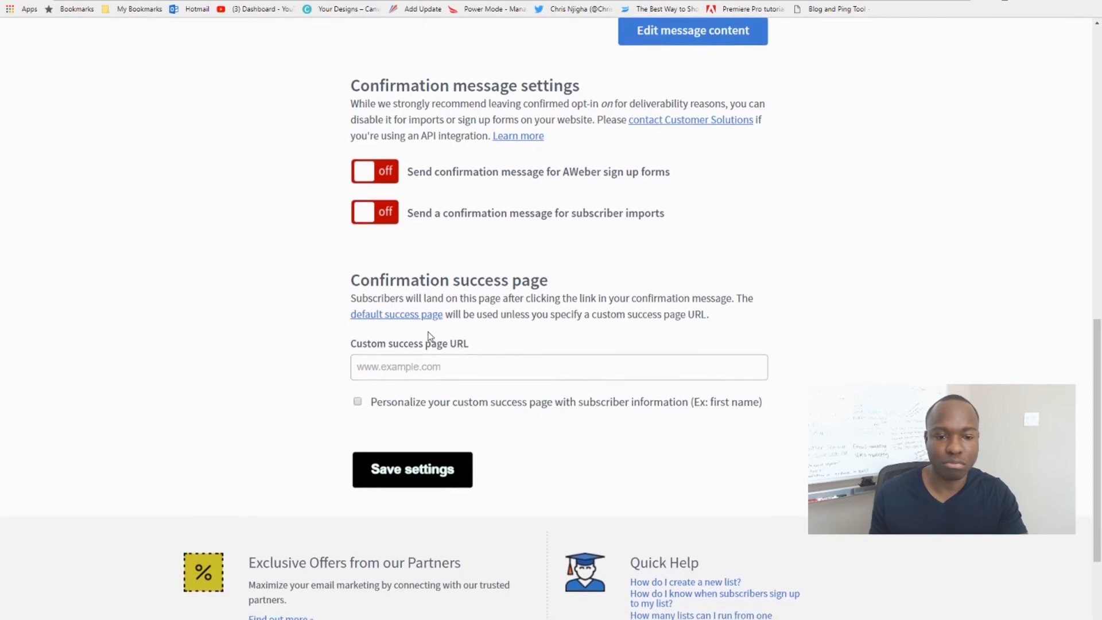
{"action": "left_click", "coordinate": [404, 369]}
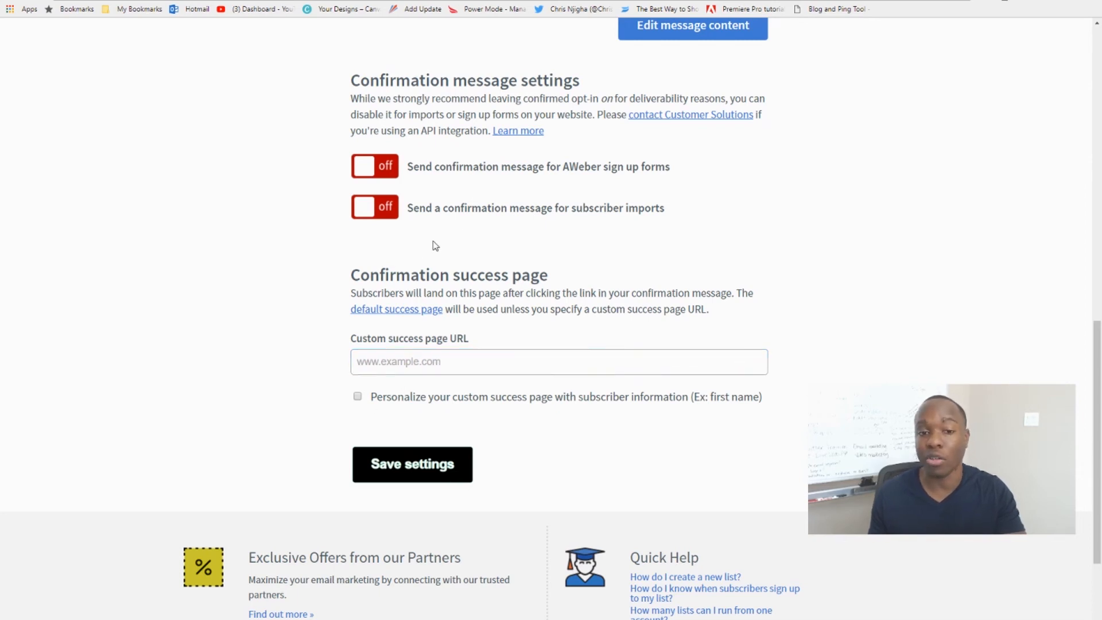
{"action": "scroll", "coordinate": [291, 405], "scroll_direction": "down", "scroll_amount": 1}
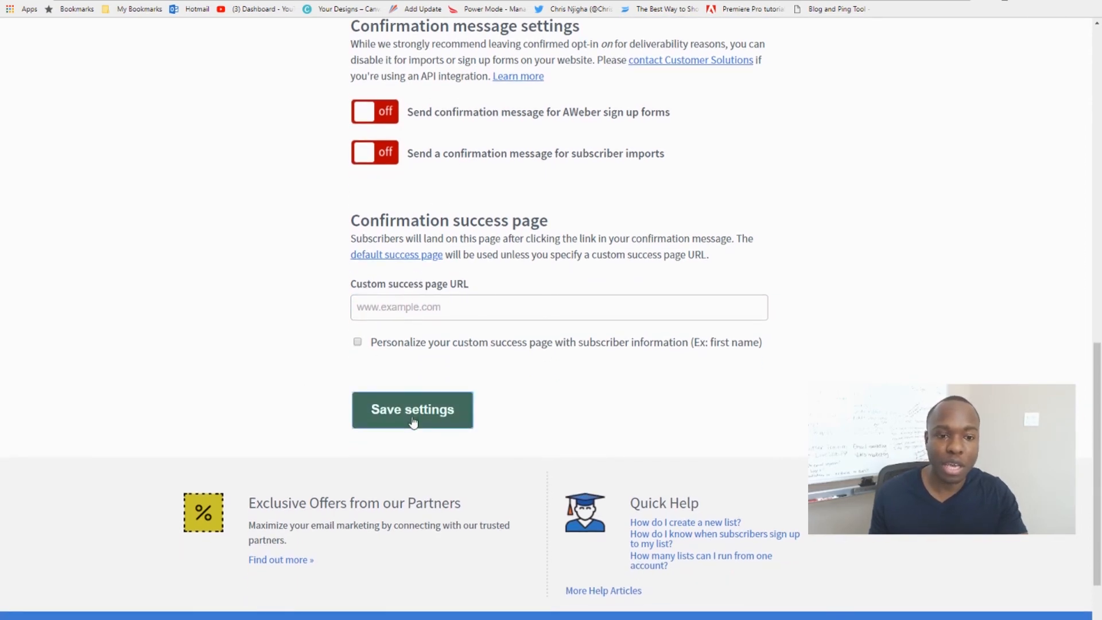
{"action": "left_click", "coordinate": [414, 421]}
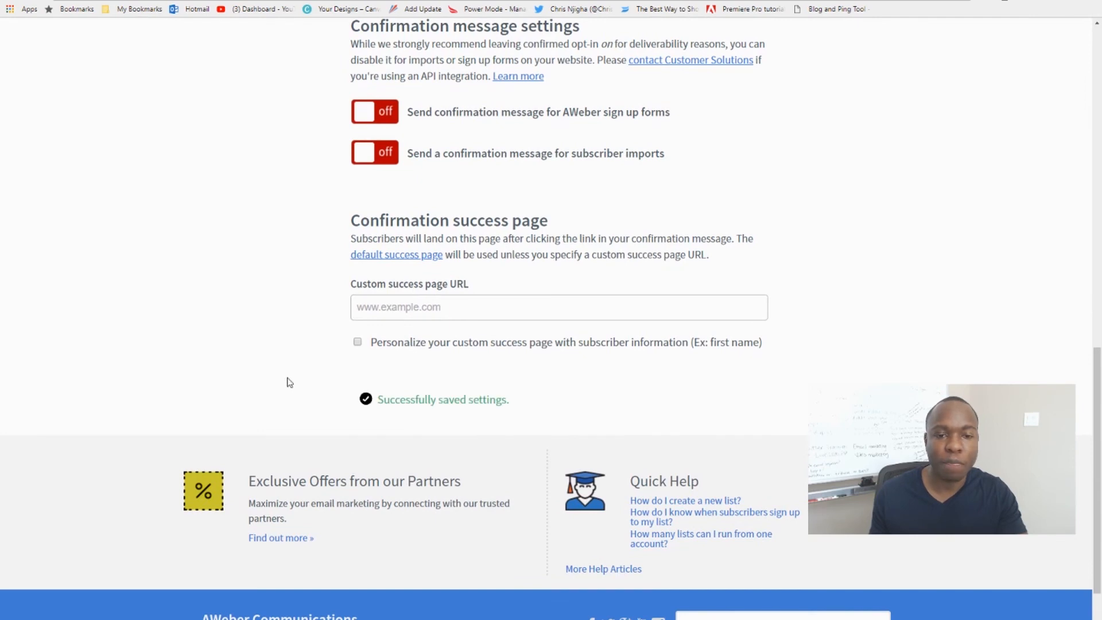
{"action": "scroll", "coordinate": [287, 381], "scroll_direction": "up", "scroll_amount": 4}
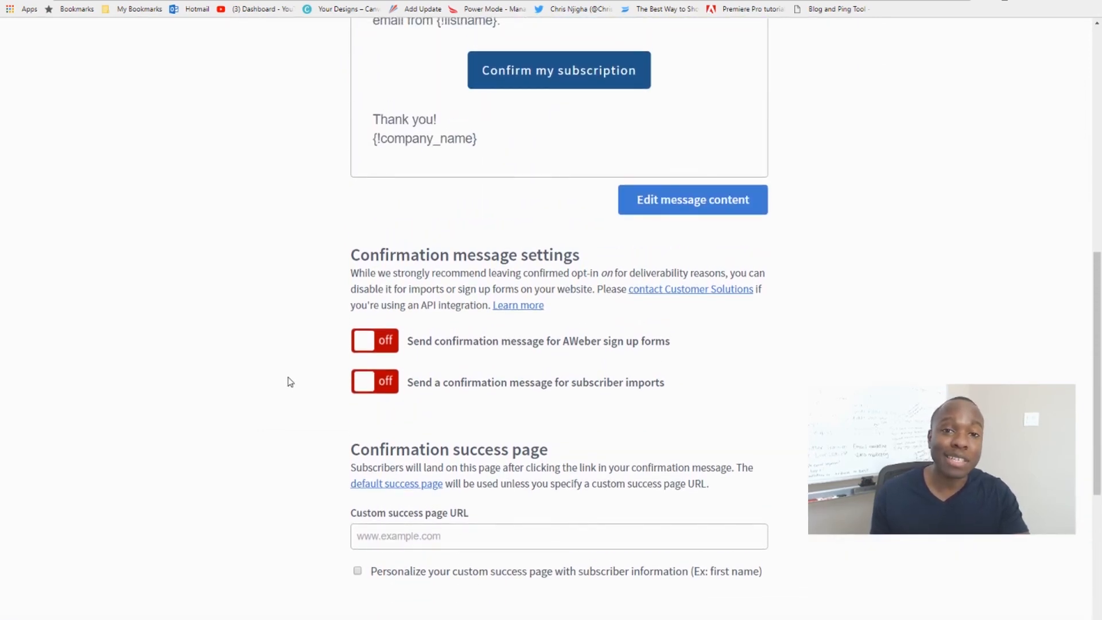
{"action": "left_click", "coordinate": [387, 342]}
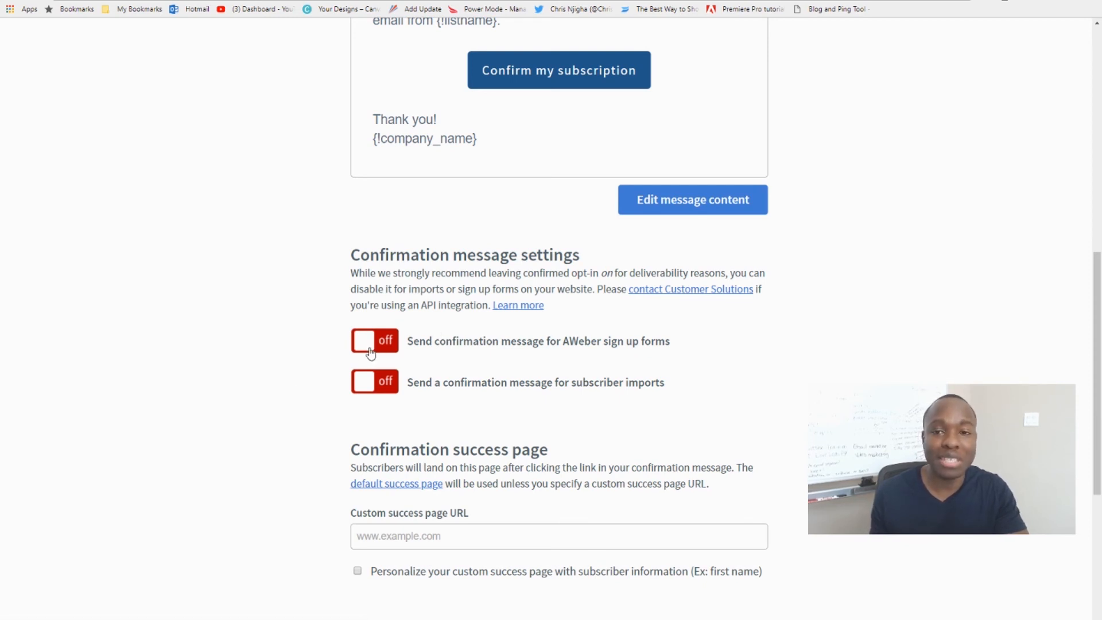
{"action": "scroll", "coordinate": [376, 347], "scroll_direction": "up", "scroll_amount": 2}
{"action": "scroll", "coordinate": [376, 347], "scroll_direction": "up", "scroll_amount": 3}
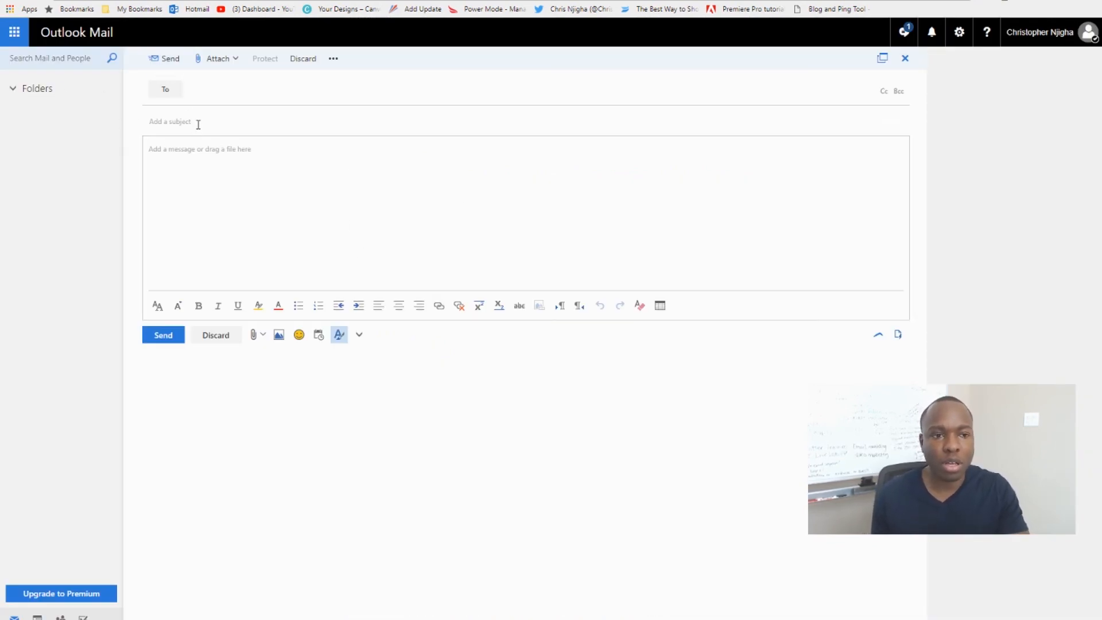
Address the new email to the suggested contact AWeber Support.
{"action": "left_click", "coordinate": [200, 91]}
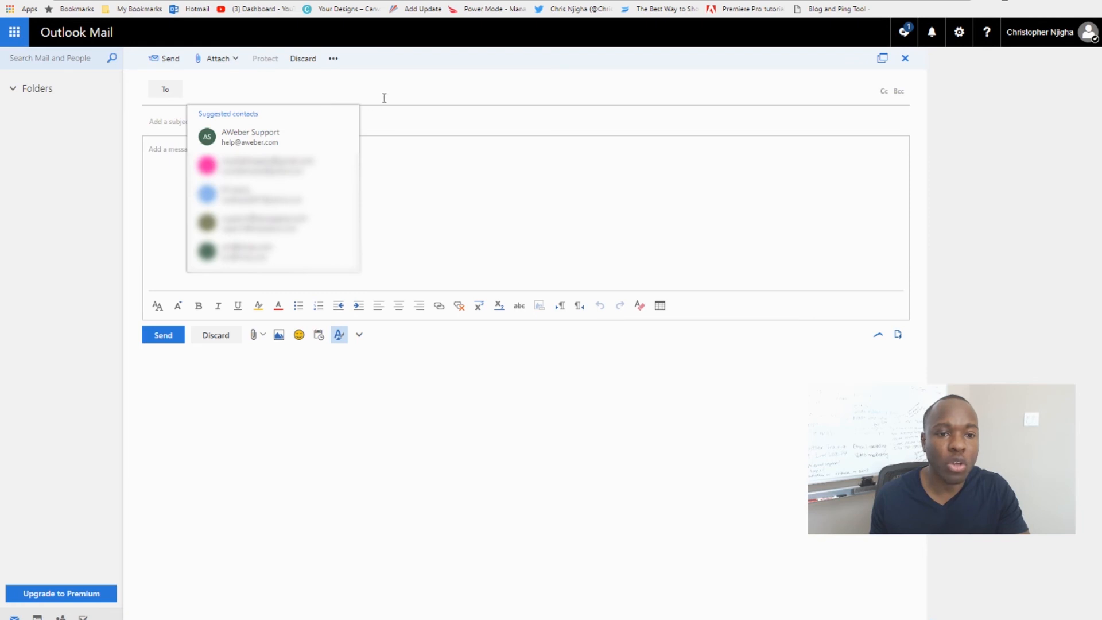
{"action": "left_click", "coordinate": [380, 122]}
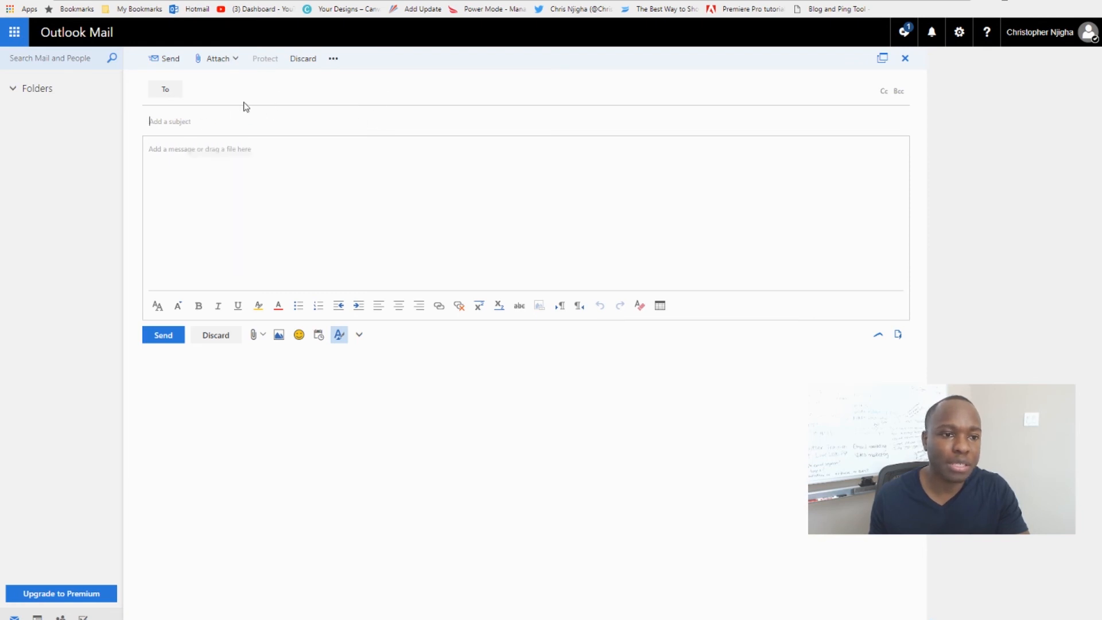
{"action": "left_click", "coordinate": [227, 88]}
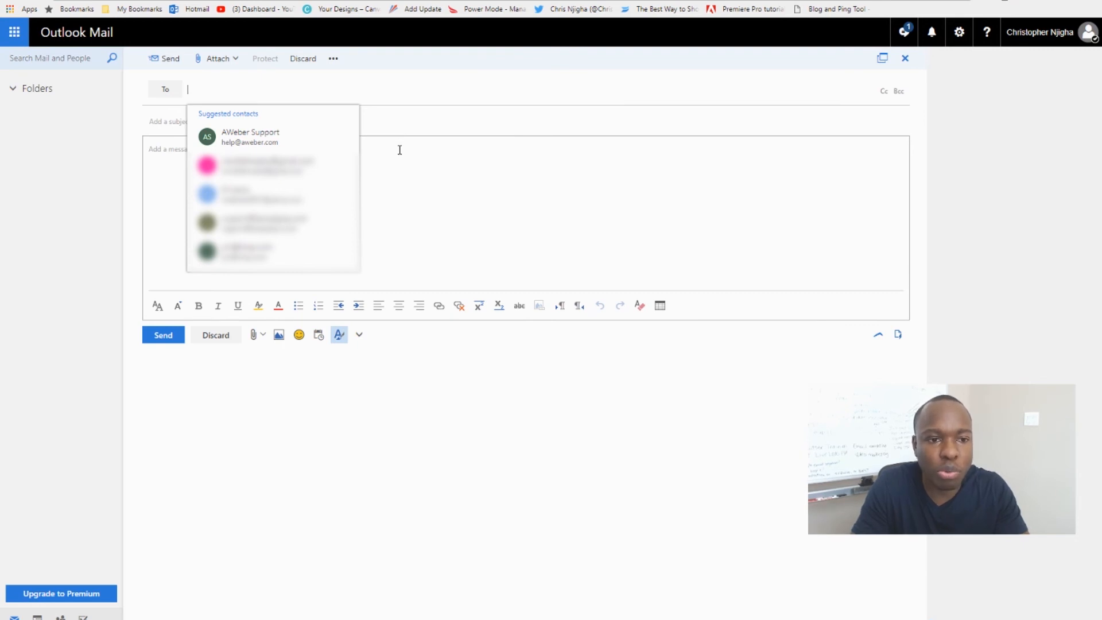
{"action": "left_click", "coordinate": [264, 141]}
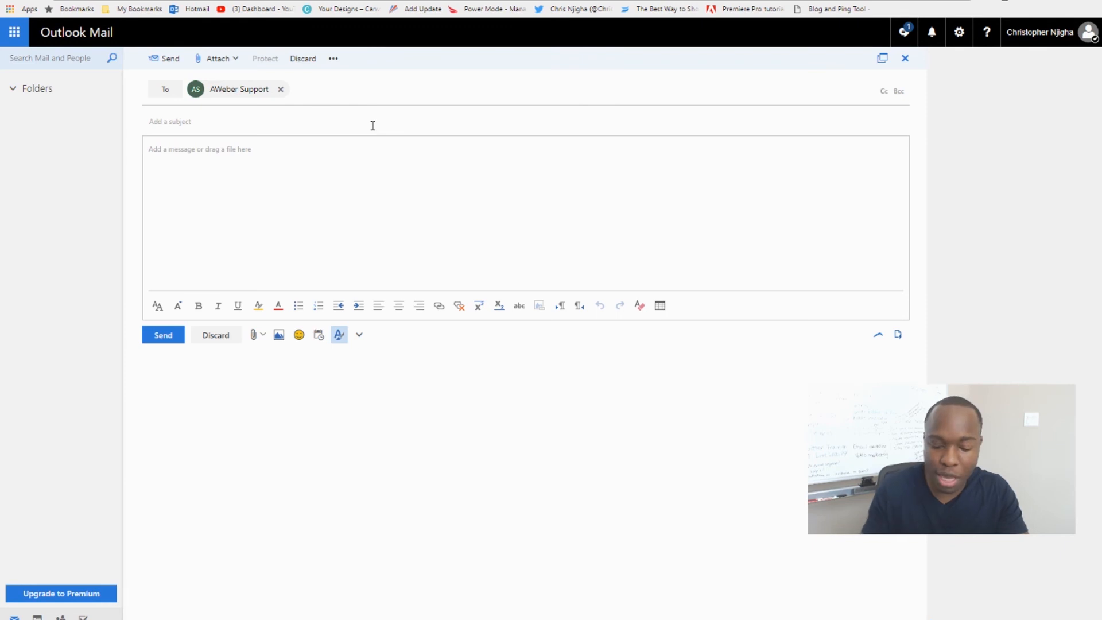
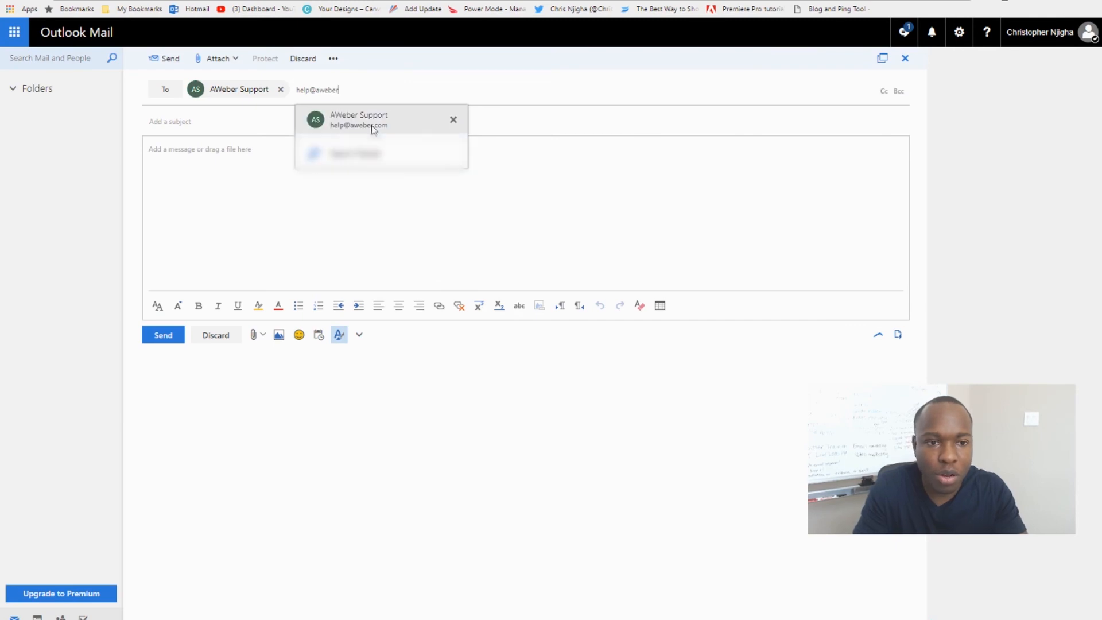
{"action": "left_click", "coordinate": [370, 125]}
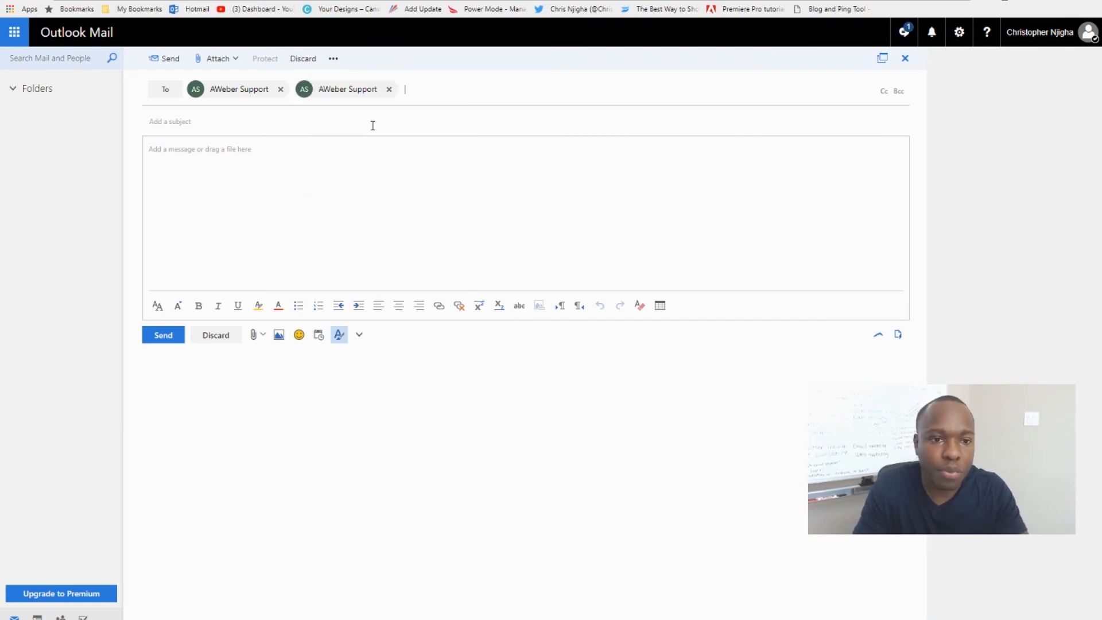
{"action": "left_click", "coordinate": [389, 91]}
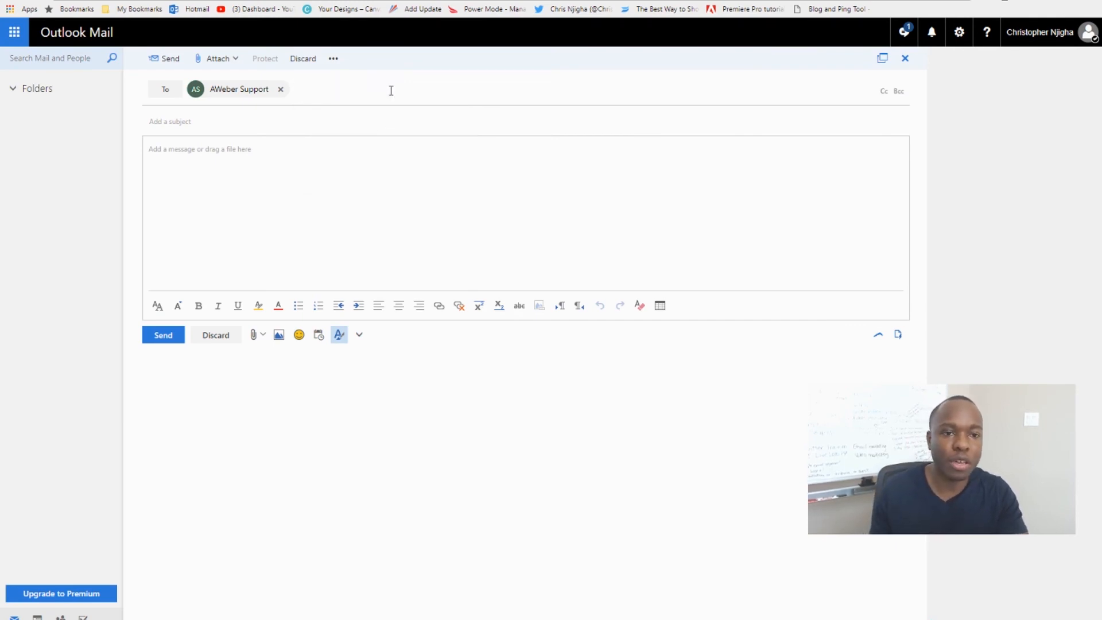
Enter "Double opt in removal" as the email's subject.
{"action": "left_click", "coordinate": [217, 121]}
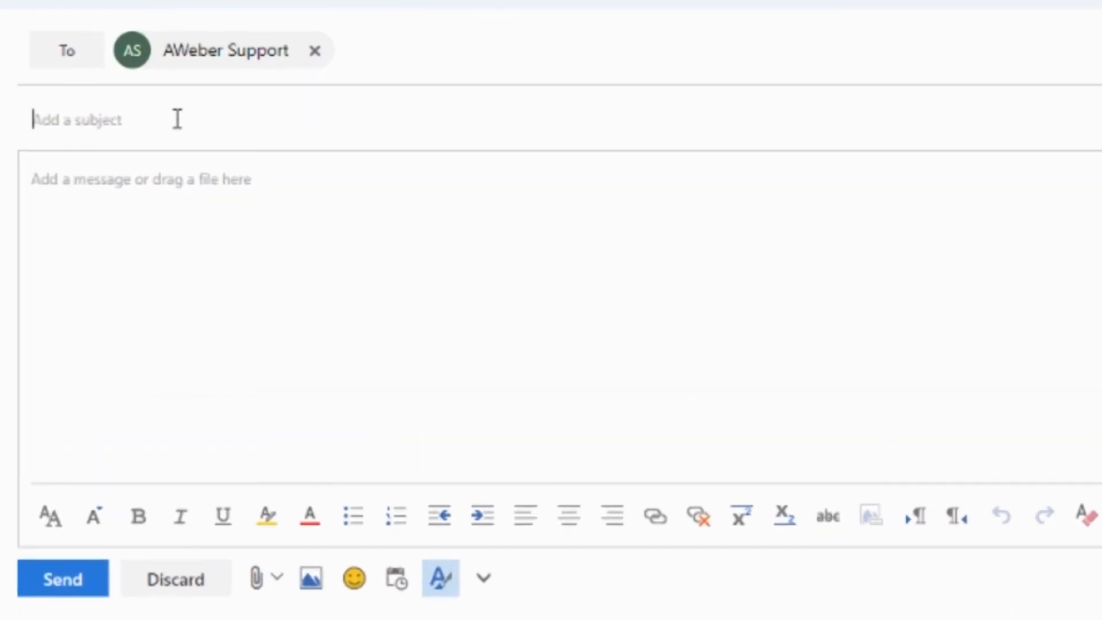
{"action": "type", "text": "Double"}
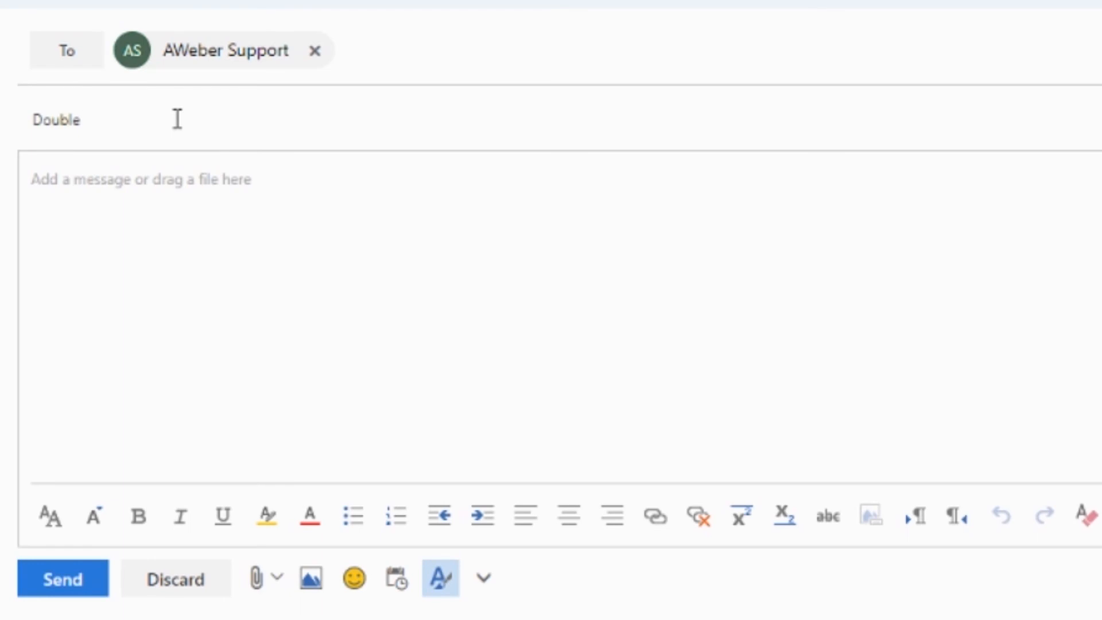
{"action": "type", "text": " of="}
{"action": "key", "text": "BackSpace"}
{"action": "key", "text": "BackSpace"}
{"action": "type", "text": "removal"}
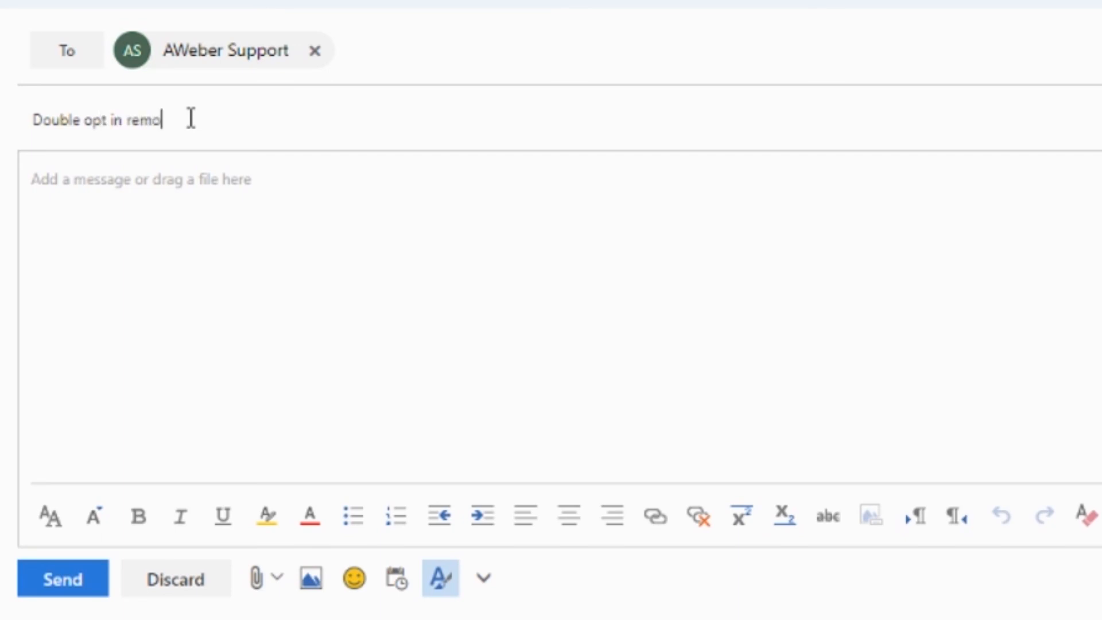
Start the message body with "Hi," and, in a new paragraph, "I would like to remove the double opt in for the list".
{"action": "left_click", "coordinate": [206, 191]}
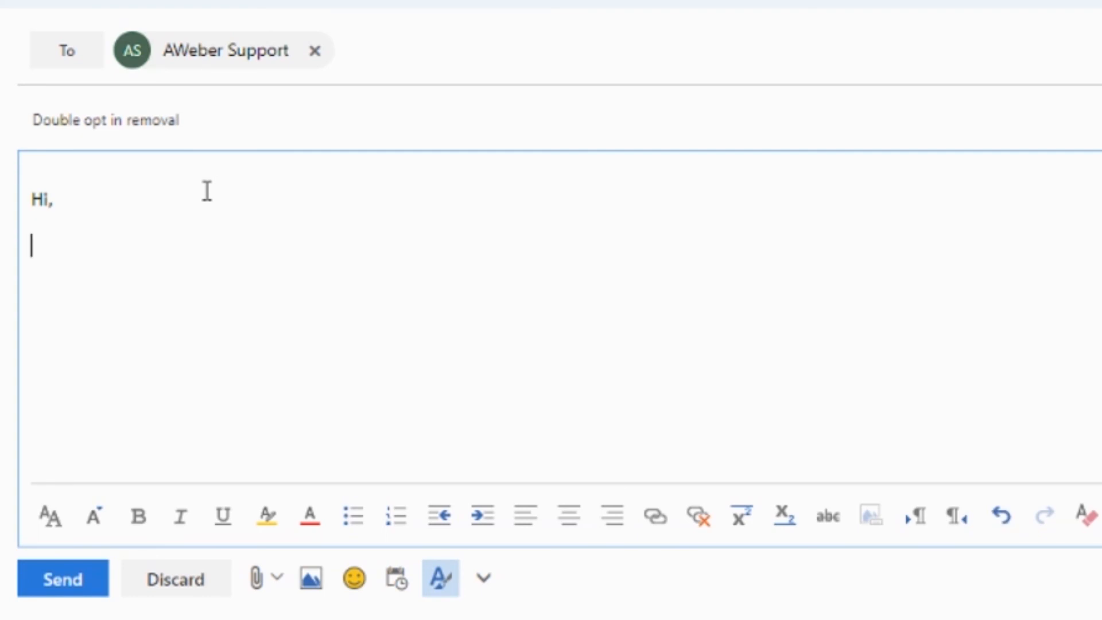
{"action": "type", "text": "I woulf l"}
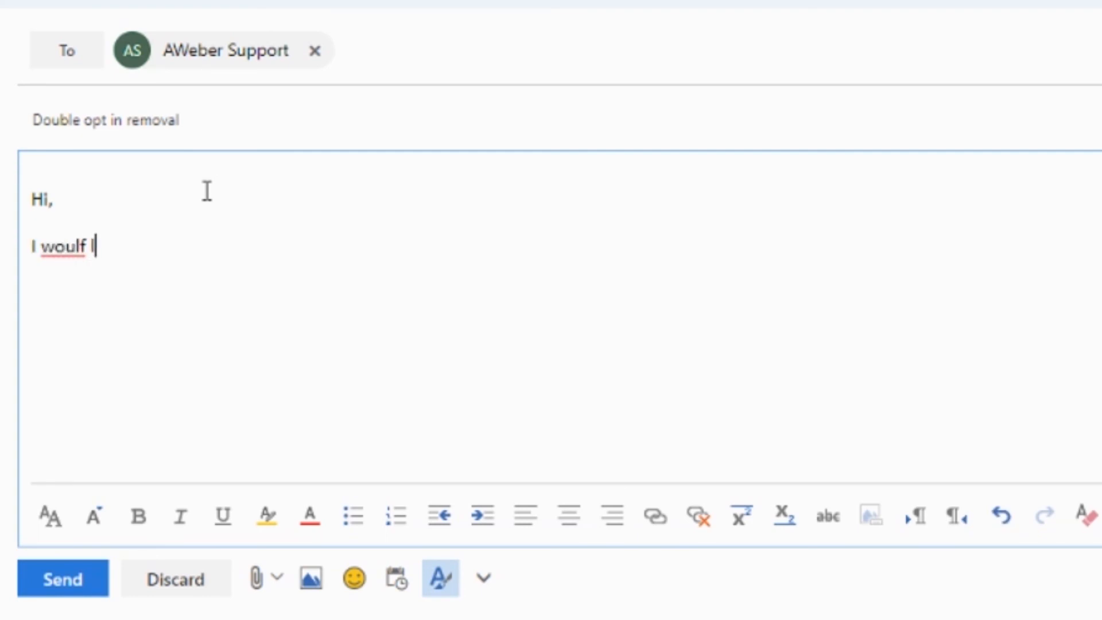
{"action": "key", "text": "BackSpace"}
{"action": "key", "text": "BackSpace"}
{"action": "key", "text": "BackSpace"}
{"action": "type", "text": "d lik"}
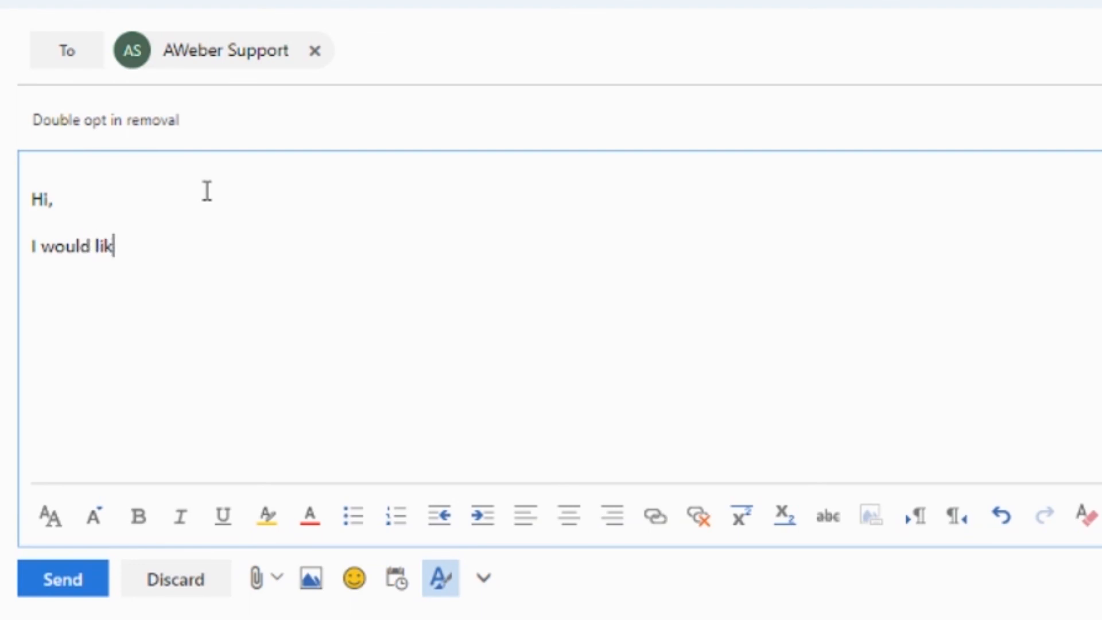
{"action": "type", "text": "e to remove "}
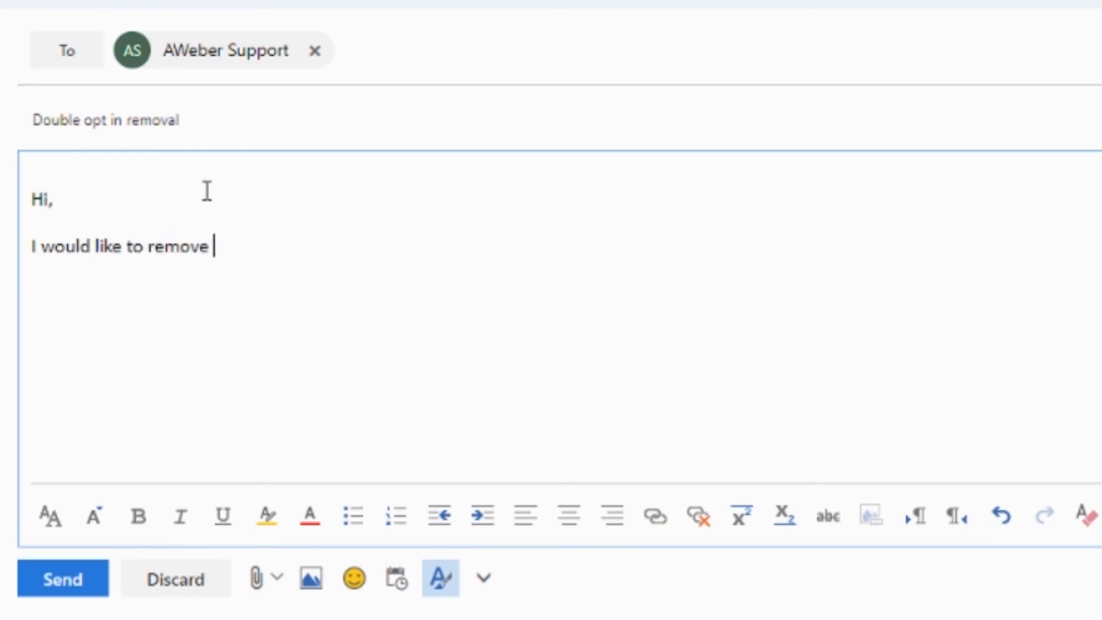
{"action": "type", "text": "the double o"}
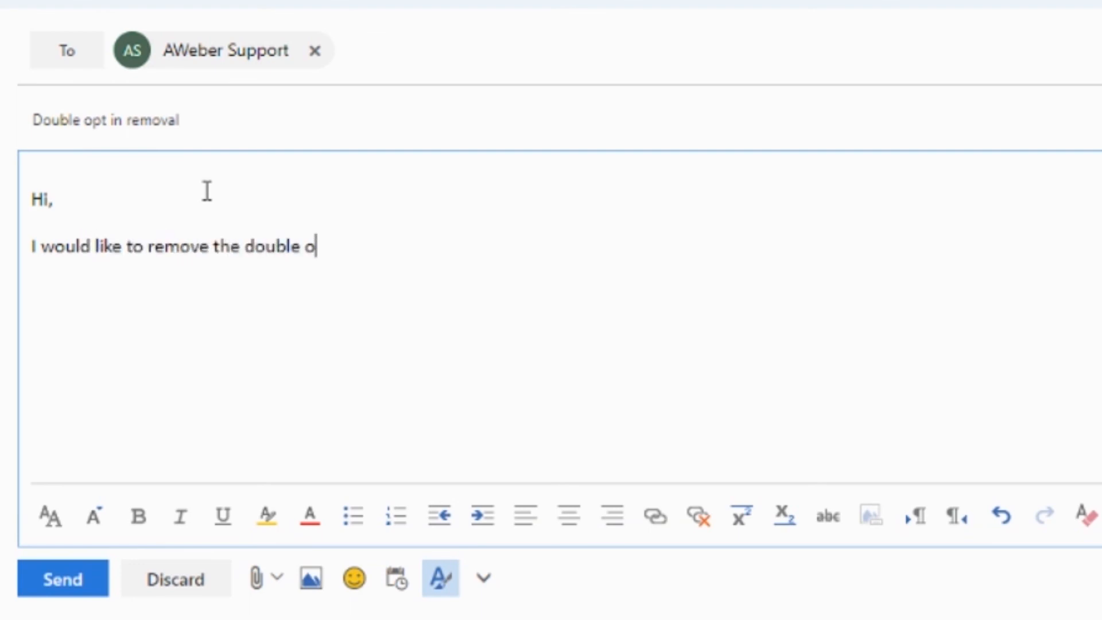
{"action": "type", "text": "pt i"}
{"action": "key", "text": "BackSpace"}
{"action": "type", "text": "in for the lis"}
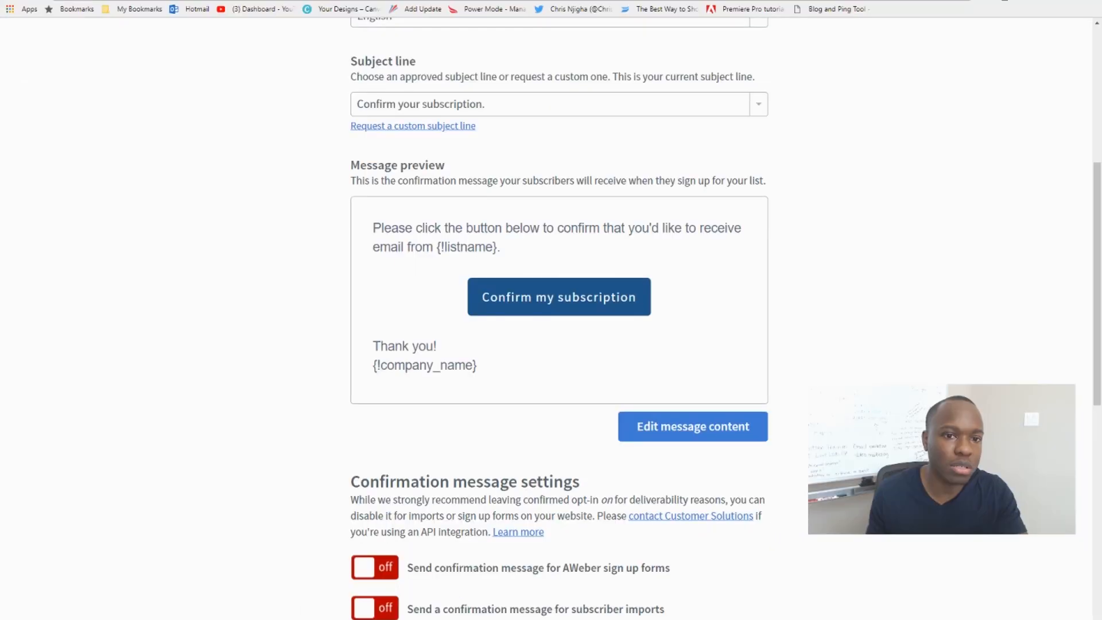
Check the list's name in AWeber and finish the email's sentence with "Health Tips and Tricks" in quotation marks.
{"action": "scroll", "coordinate": [239, 209], "scroll_direction": "up", "scroll_amount": 5}
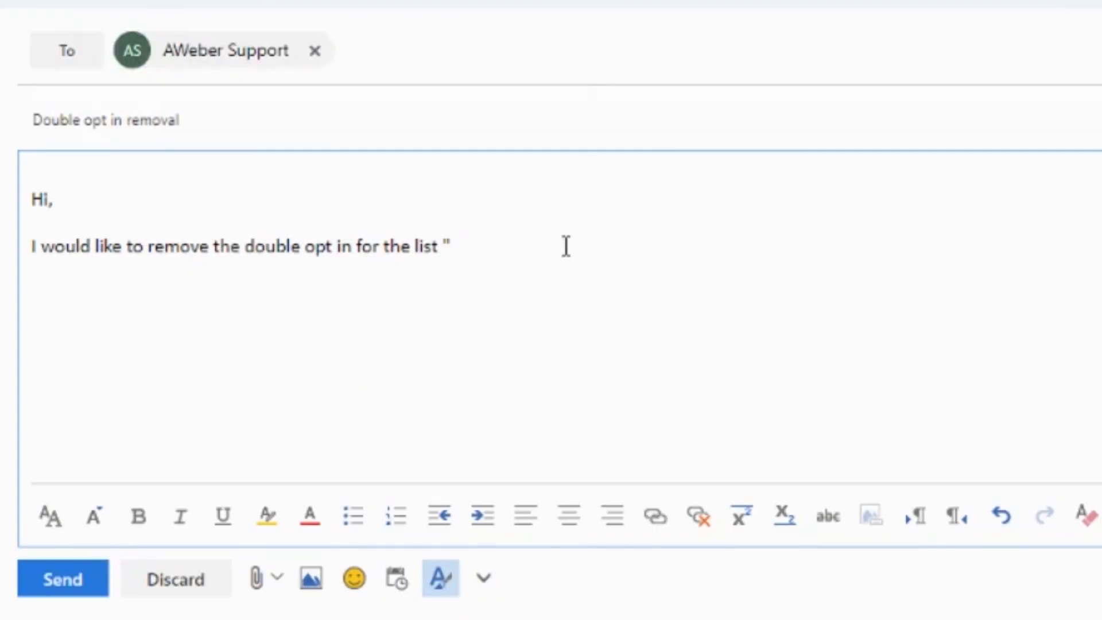
{"action": "type", "text": "Health "}
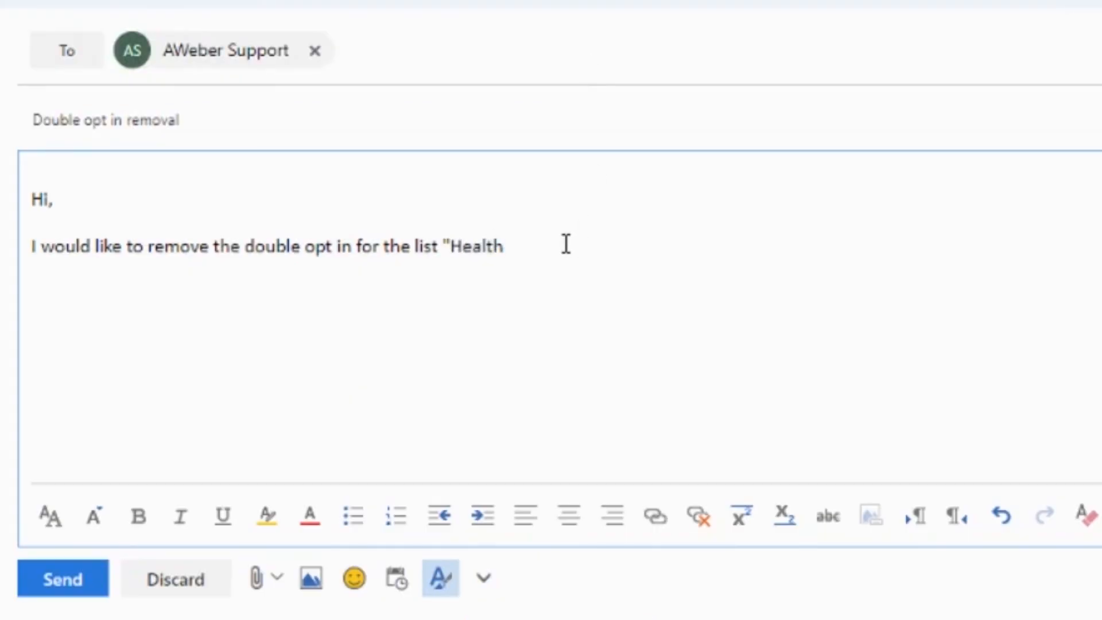
{"action": "type", "text": "Tips and Tr"}
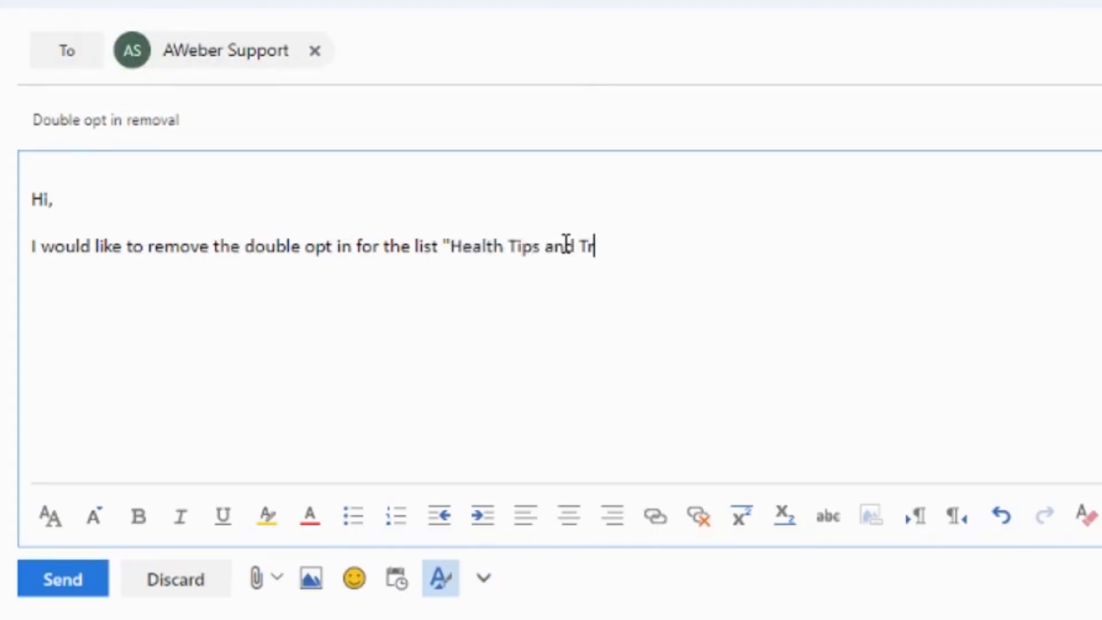
{"action": "type", "text": "icks\"  "}
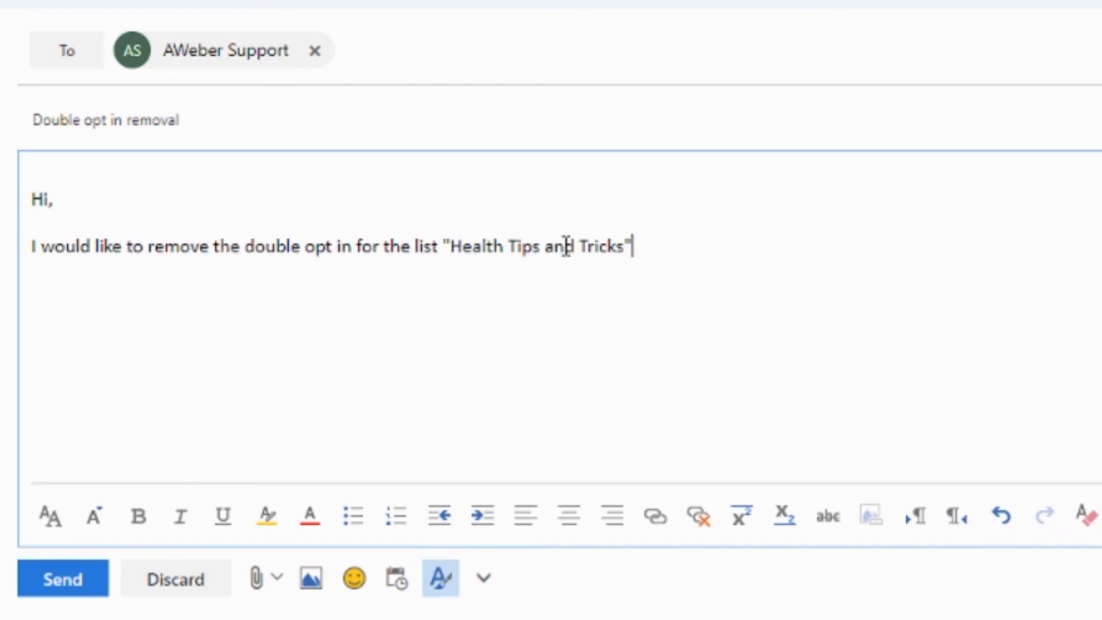
{"action": "type", "text": "Thanks"}
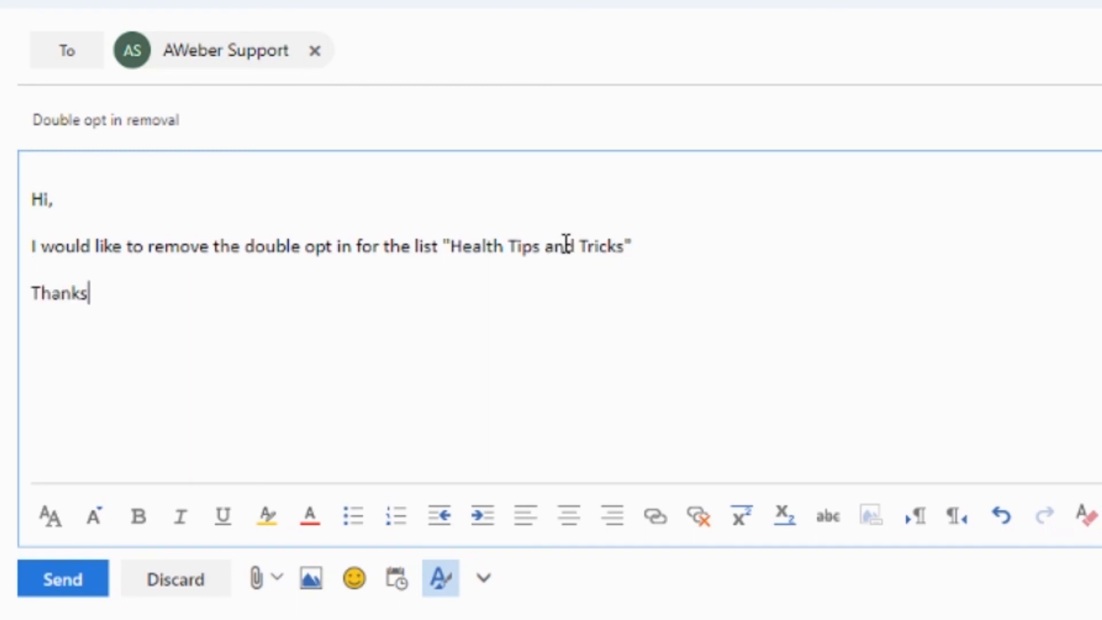
Close the message with "Thanks" and the sender's first name on the following line, and send the email.
{"action": "key", "text": "Return"}
{"action": "type", "text": "Chris"}
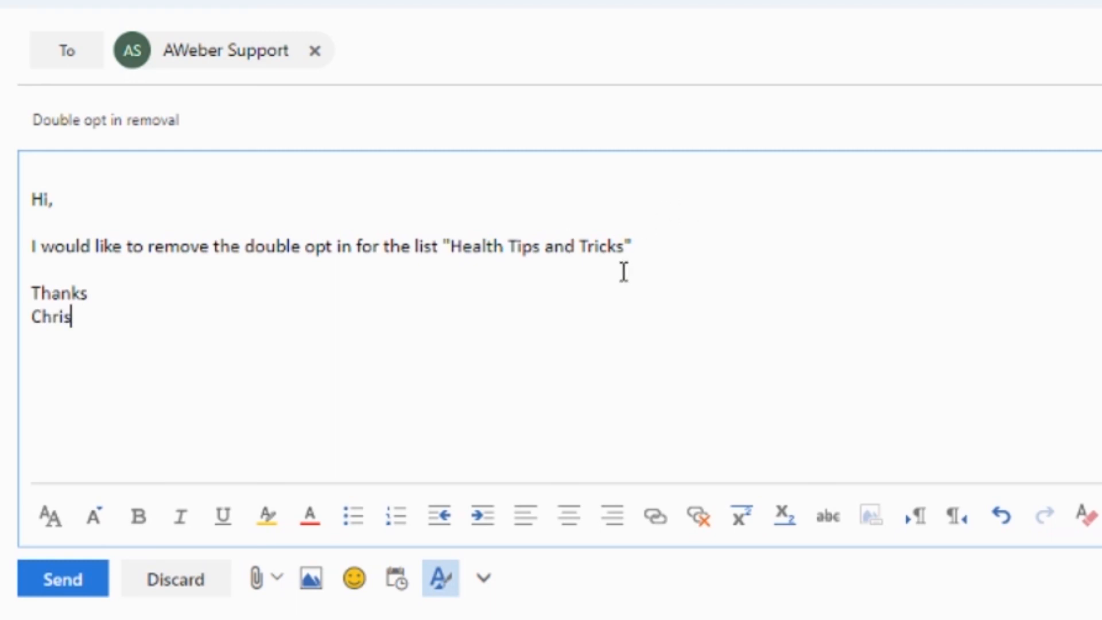
{"action": "left_click", "coordinate": [56, 581]}
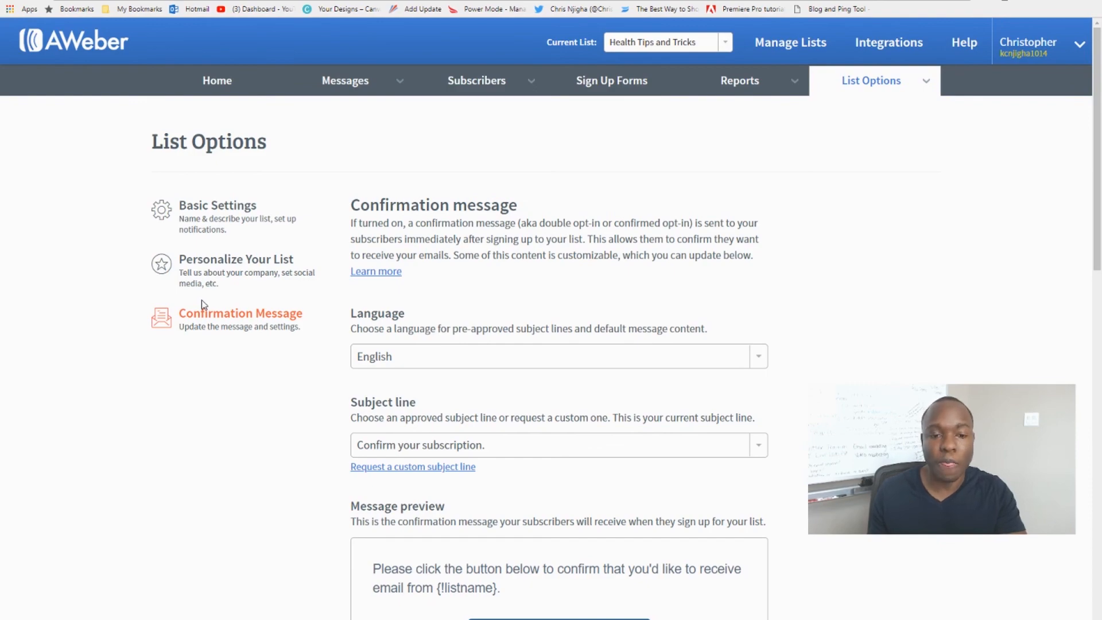
Switch back to AWeber and review the list's confirmation message settings and confirmation success page options.
{"action": "scroll", "coordinate": [250, 359], "scroll_direction": "down", "scroll_amount": 7}
{"action": "scroll", "coordinate": [250, 359], "scroll_direction": "down", "scroll_amount": 9}
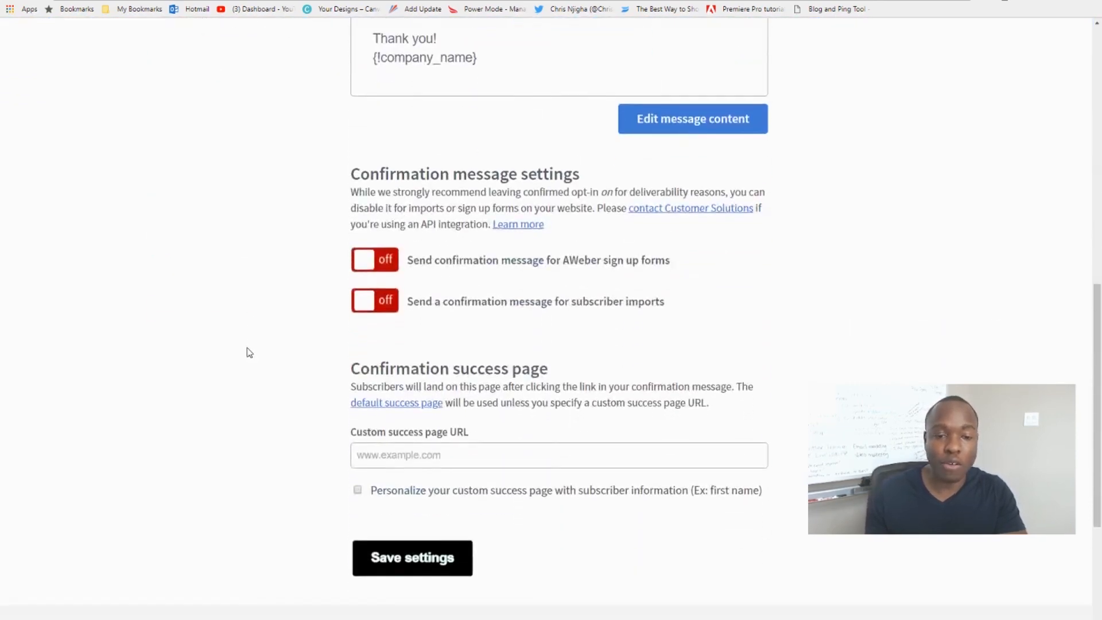
{"action": "scroll", "coordinate": [247, 351], "scroll_direction": "up", "scroll_amount": 11}
{"action": "scroll", "coordinate": [250, 336], "scroll_direction": "up", "scroll_amount": 4}
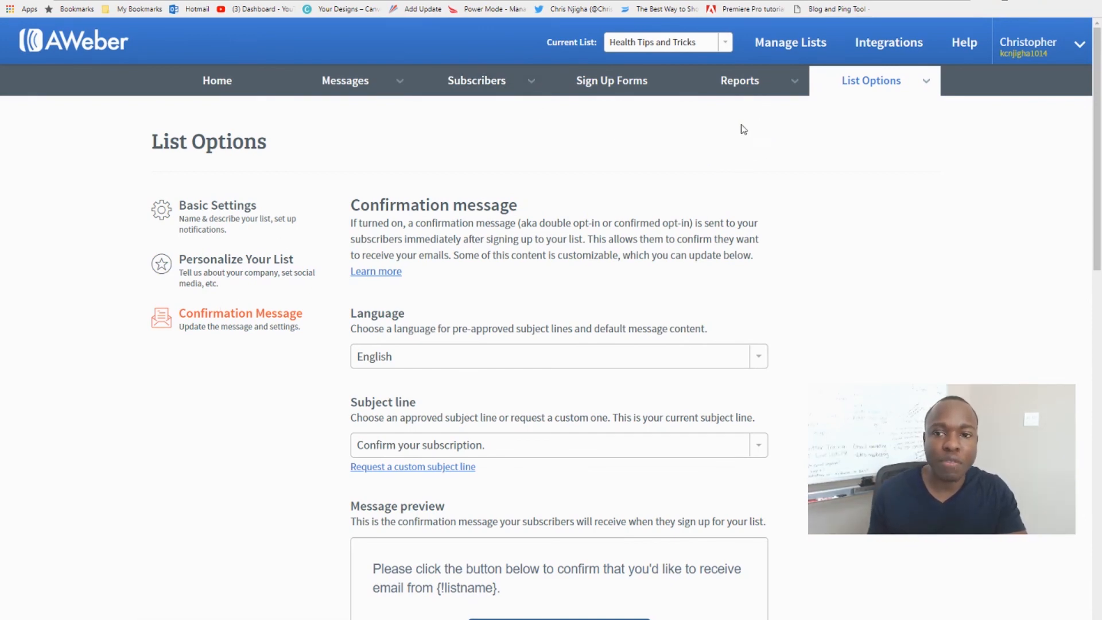
Find Health Tips and Tricks among the managed lists, open it, and look over its basic settings.
{"action": "left_click", "coordinate": [786, 51]}
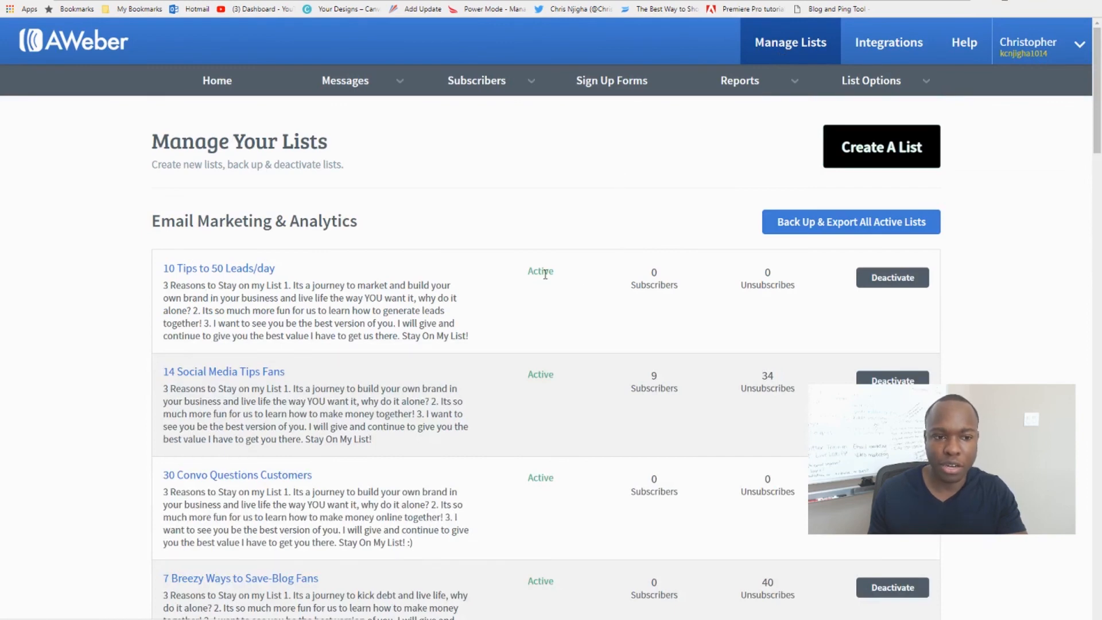
{"action": "scroll", "coordinate": [545, 275], "scroll_direction": "down", "scroll_amount": 6}
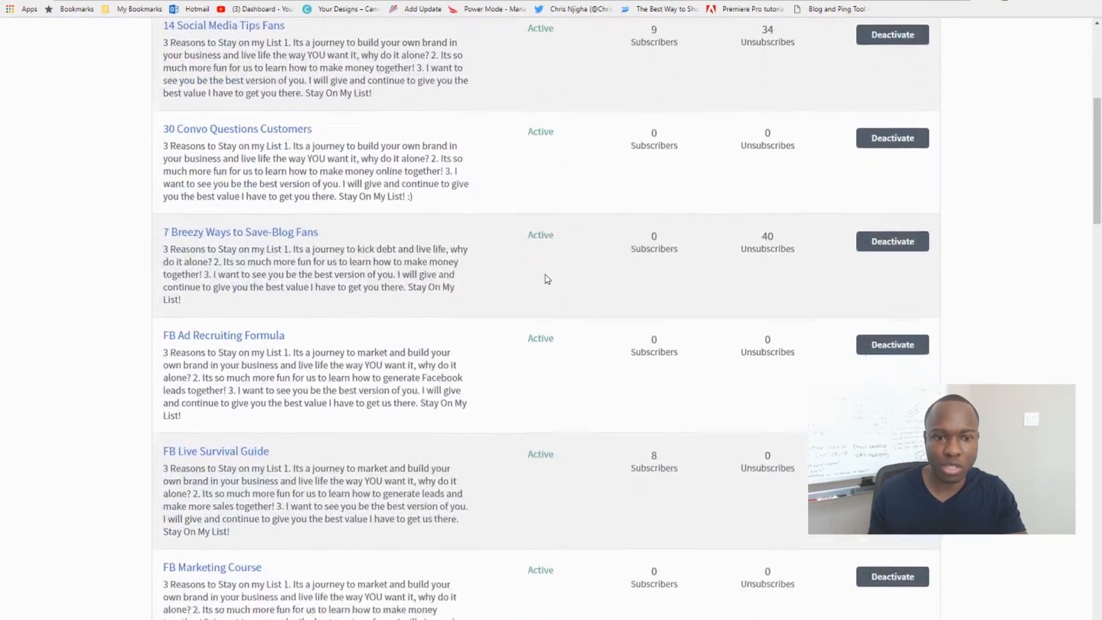
{"action": "scroll", "coordinate": [547, 278], "scroll_direction": "down", "scroll_amount": 11}
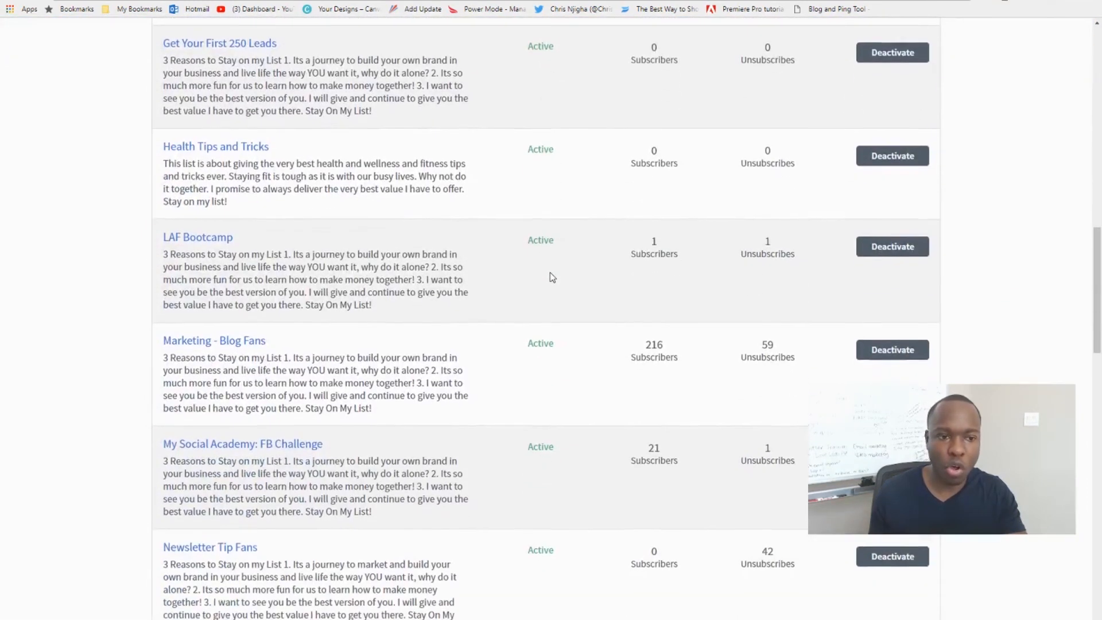
{"action": "scroll", "coordinate": [550, 278], "scroll_direction": "up", "scroll_amount": 2}
{"action": "left_click", "coordinate": [203, 261]}
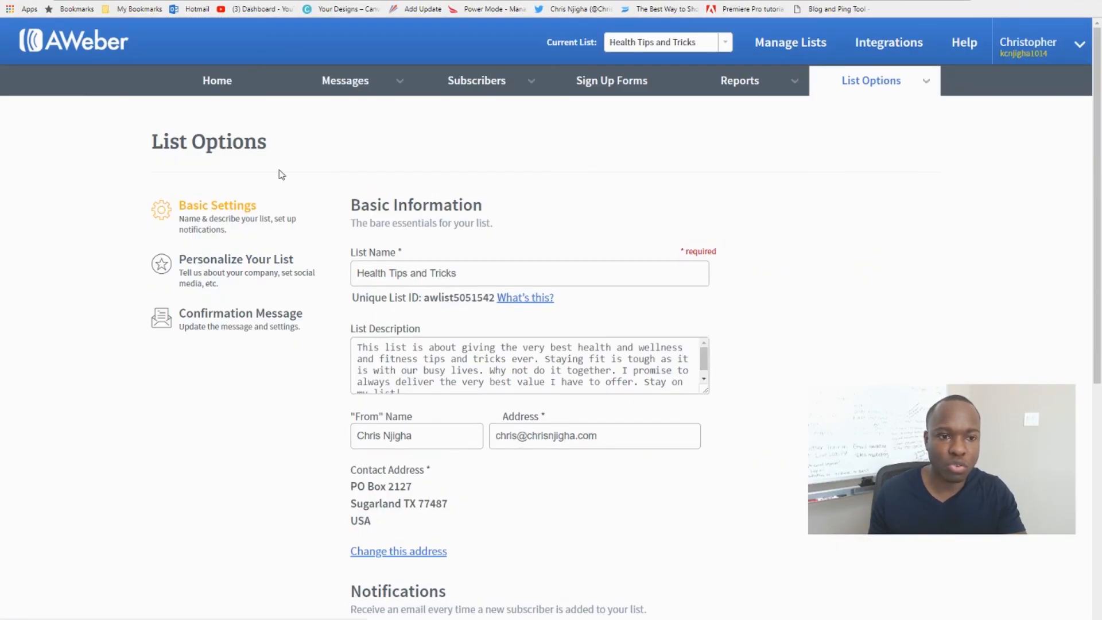
{"action": "scroll", "coordinate": [648, 456], "scroll_direction": "down", "scroll_amount": 5}
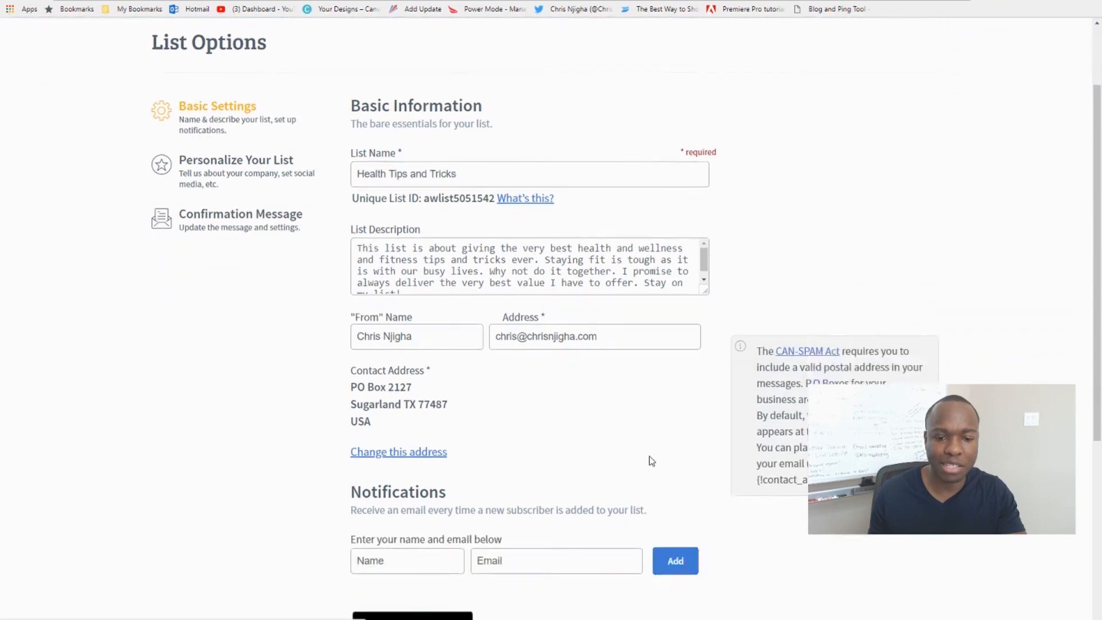
{"action": "scroll", "coordinate": [648, 457], "scroll_direction": "up", "scroll_amount": 5}
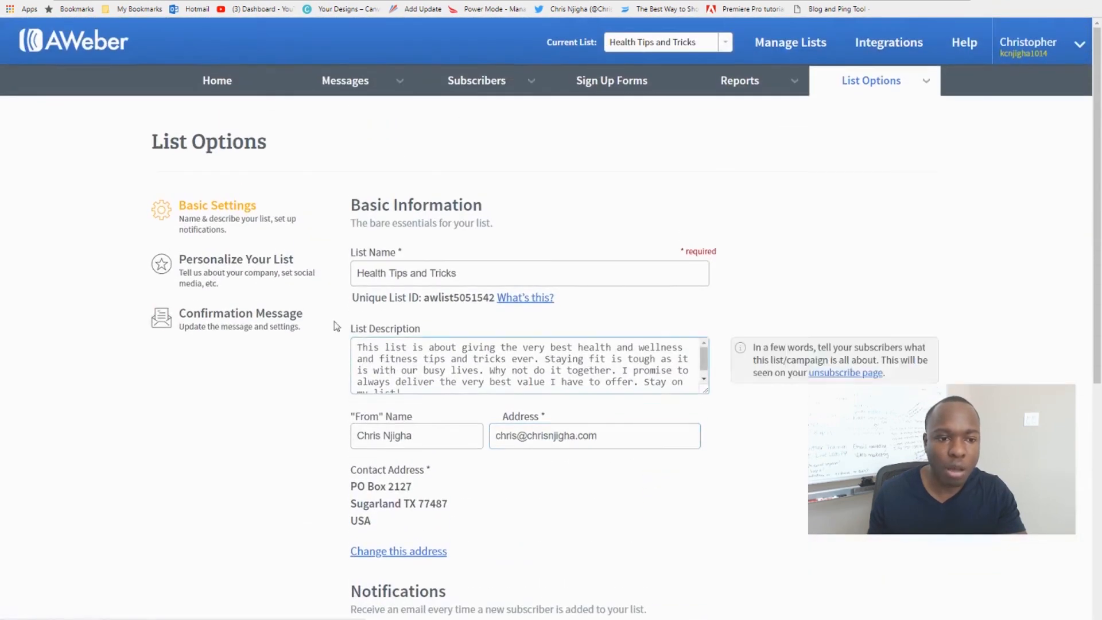